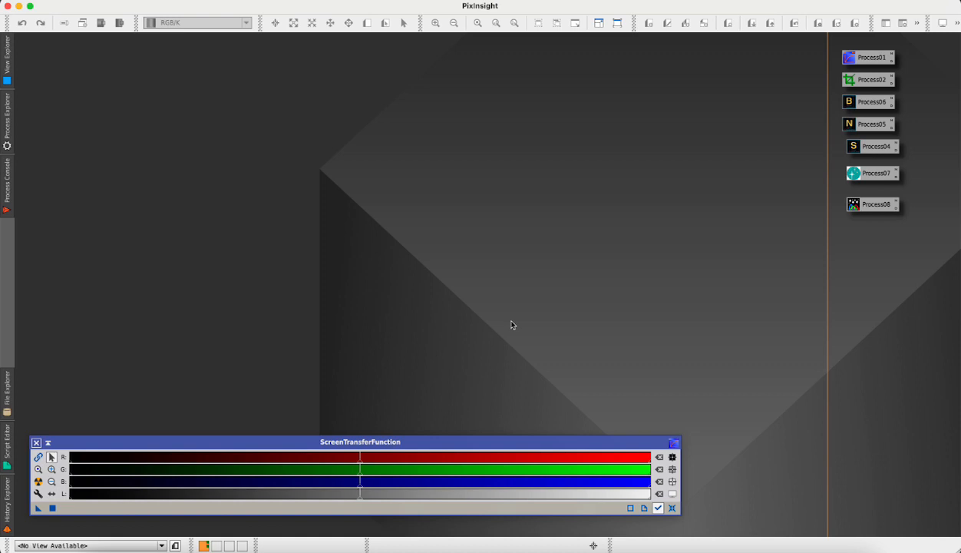
- Open a copy of 01-31-24 Thors Head STACKED.FTS and apply an automatic screen stretch to it
click(100, 5)
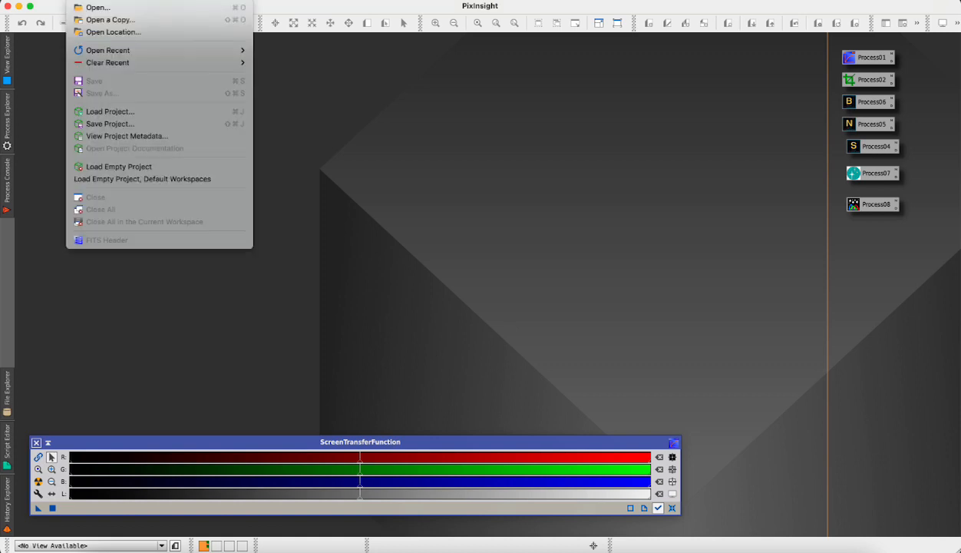
click(92, 20)
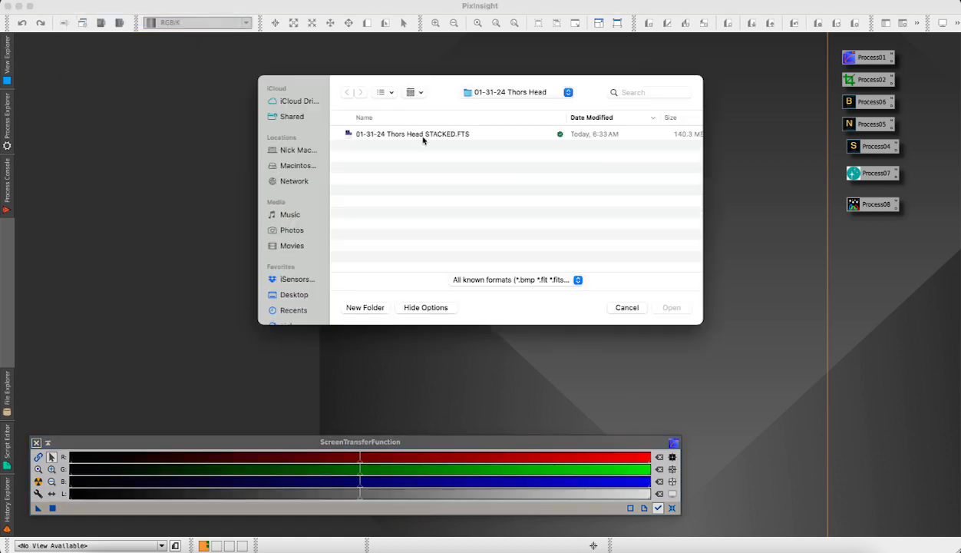
double_click(422, 135)
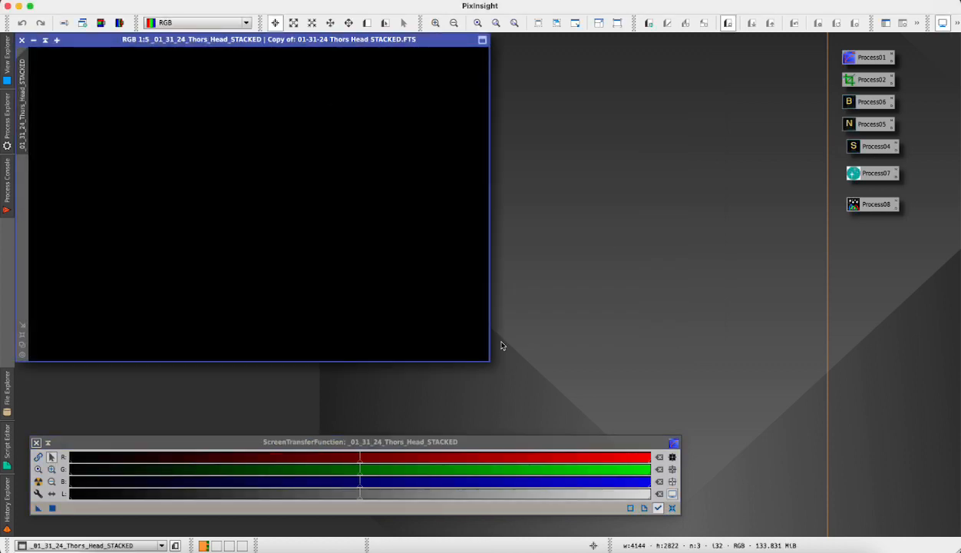
drag(488, 360, 547, 389)
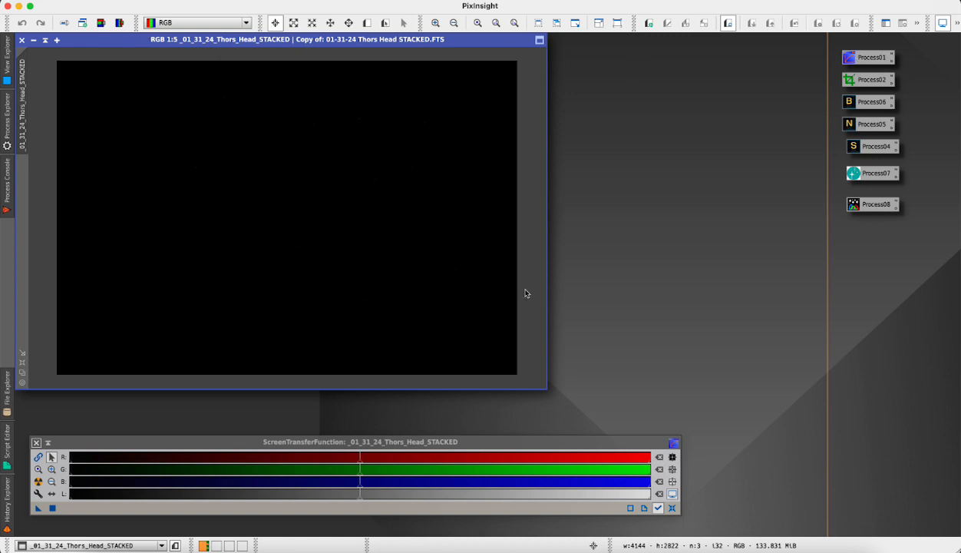
drag(185, 445, 203, 434)
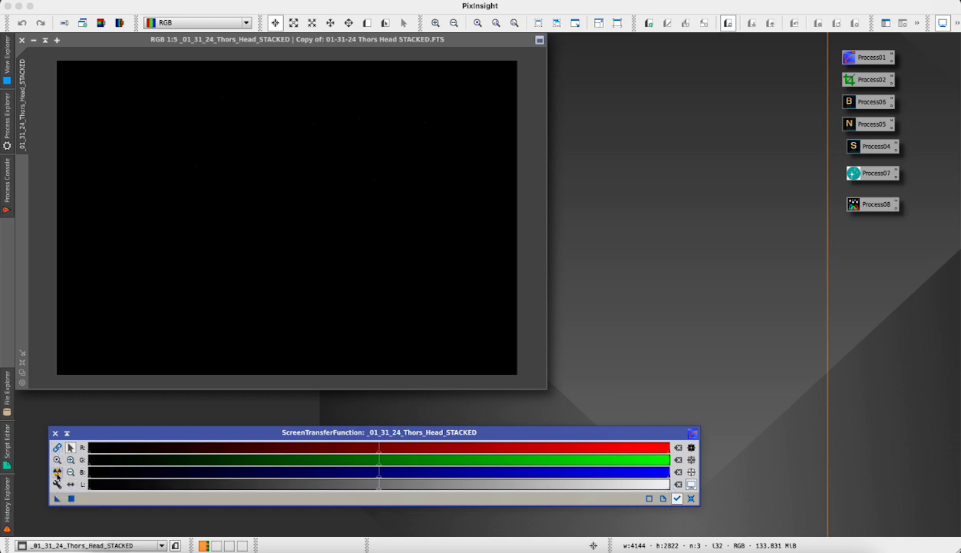
click(57, 472)
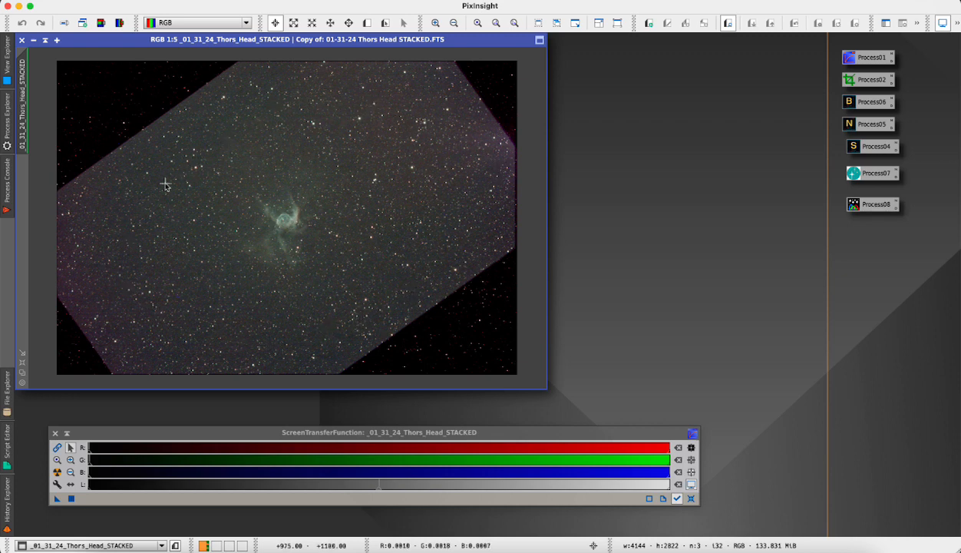
- Crop the image with DynamicCrop to about 2329 × 1757 pixels around the nebula, excluding the dark stacking corners
double_click(851, 83)
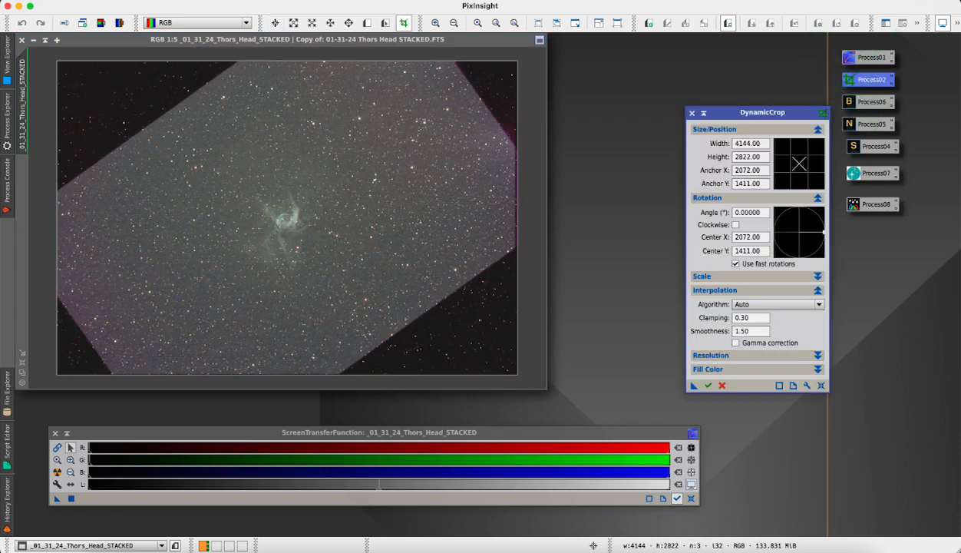
drag(517, 165, 451, 166)
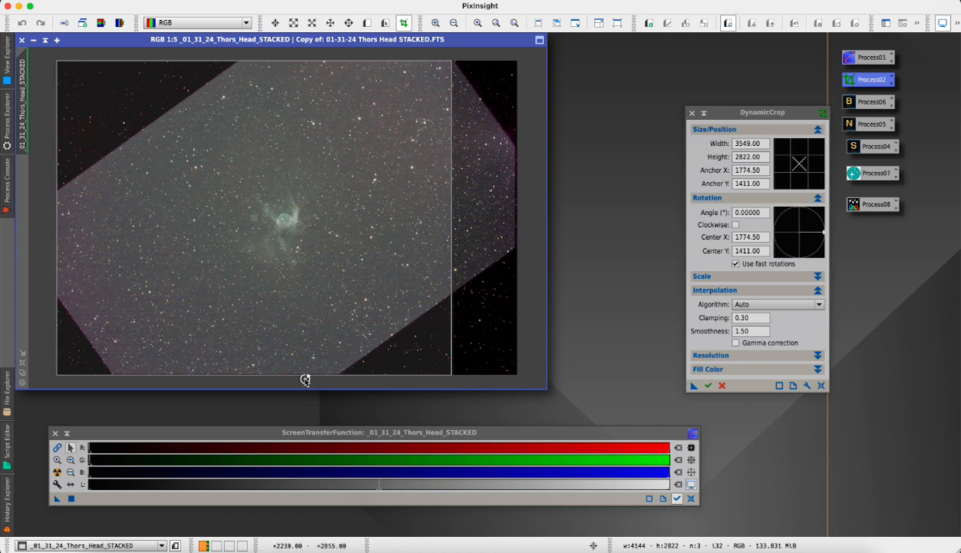
drag(305, 377, 295, 289)
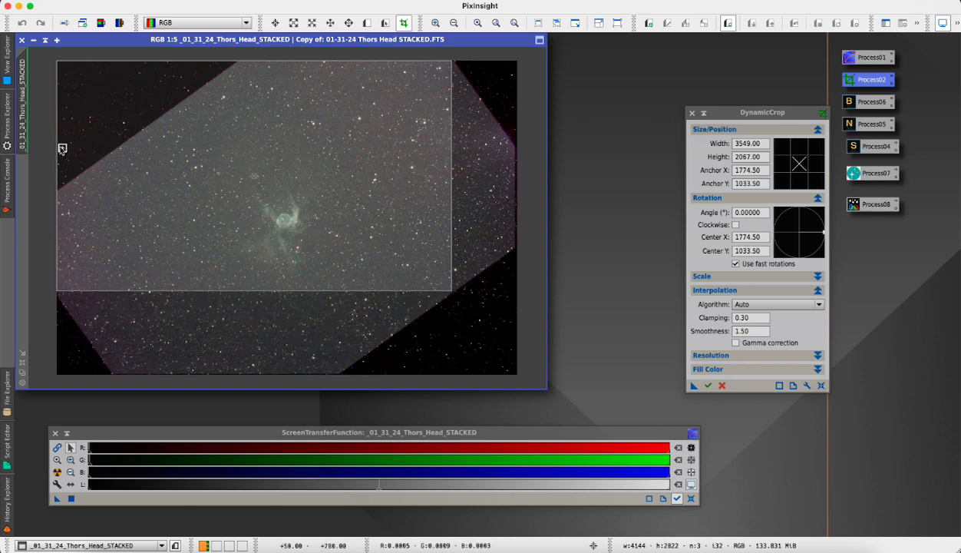
drag(58, 146, 146, 147)
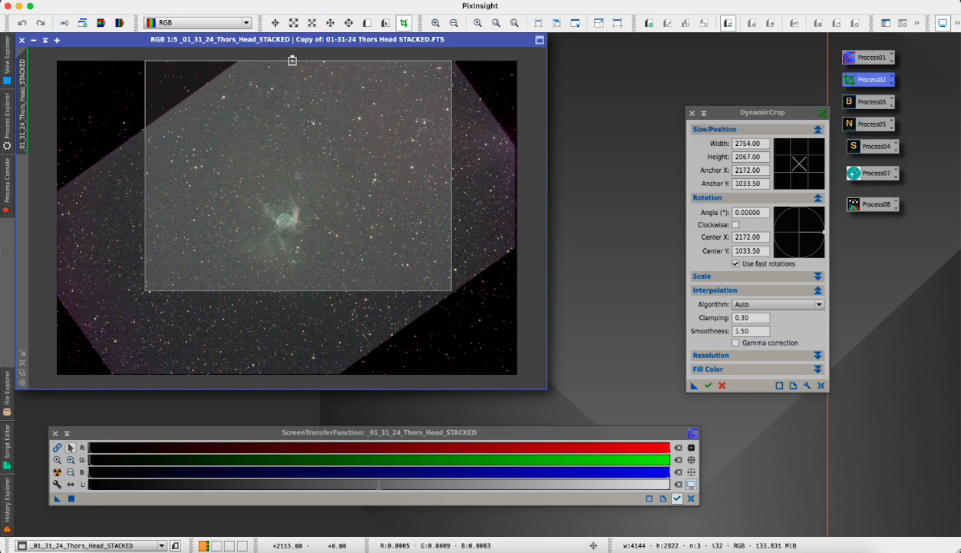
drag(293, 60, 296, 100)
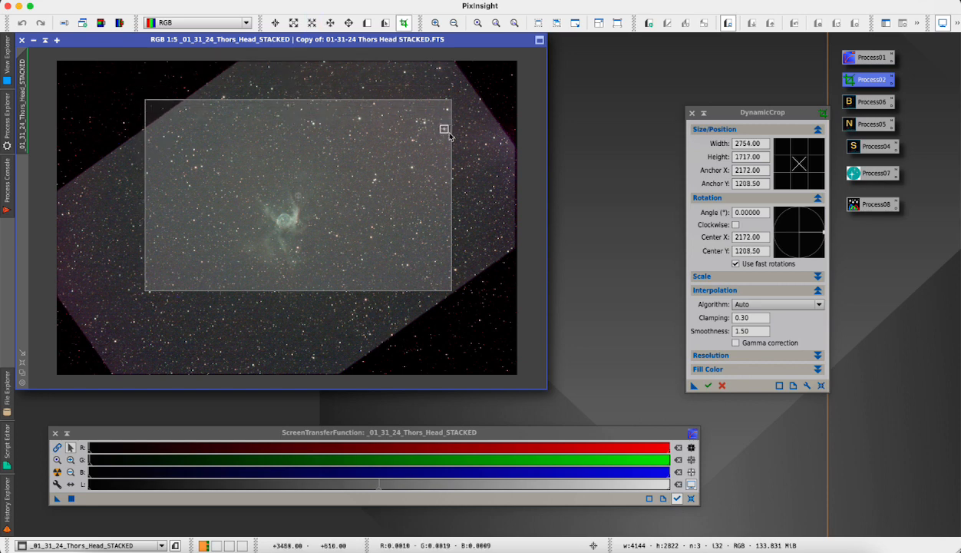
mouse_move(451, 133)
mouse_down()
mouse_move(464, 134)
mouse_move(453, 133)
mouse_up()
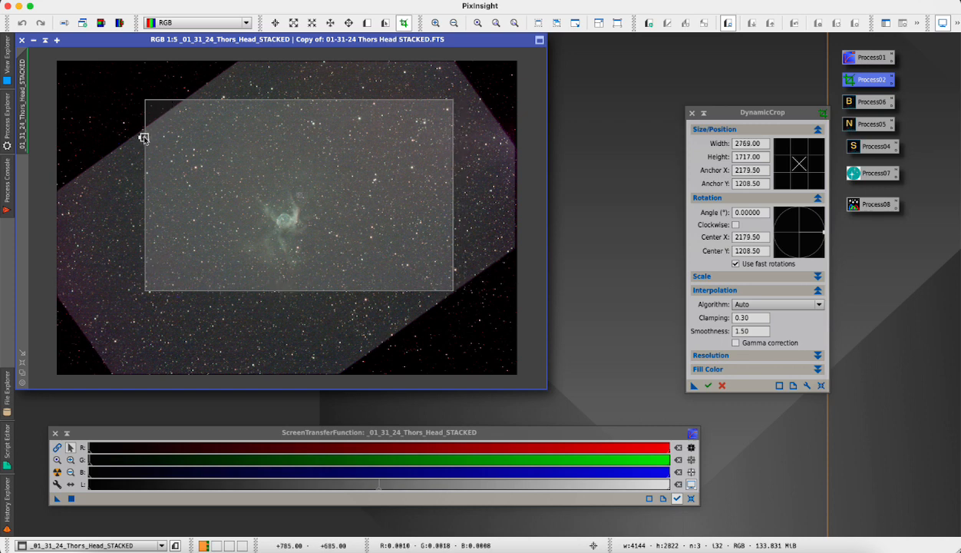
drag(143, 138, 162, 136)
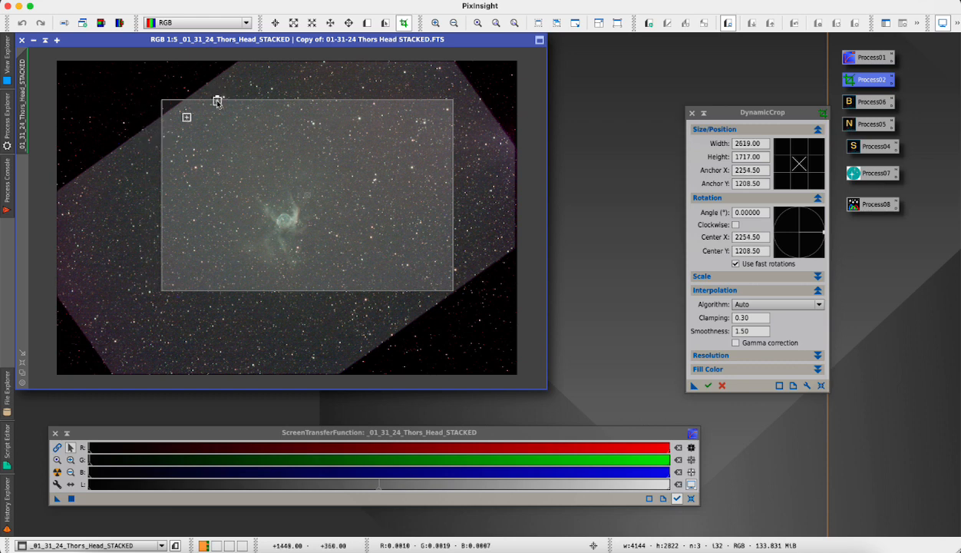
drag(218, 102, 216, 120)
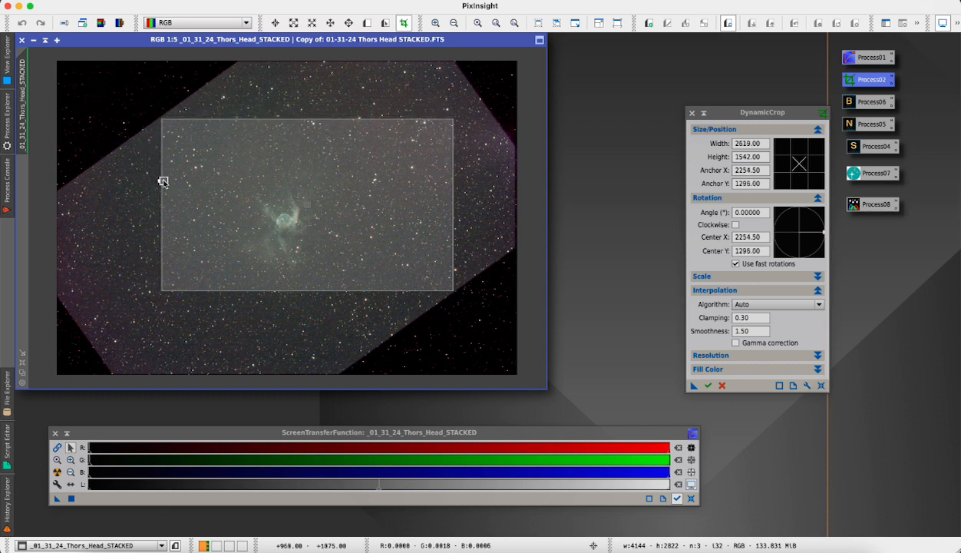
drag(163, 181, 171, 180)
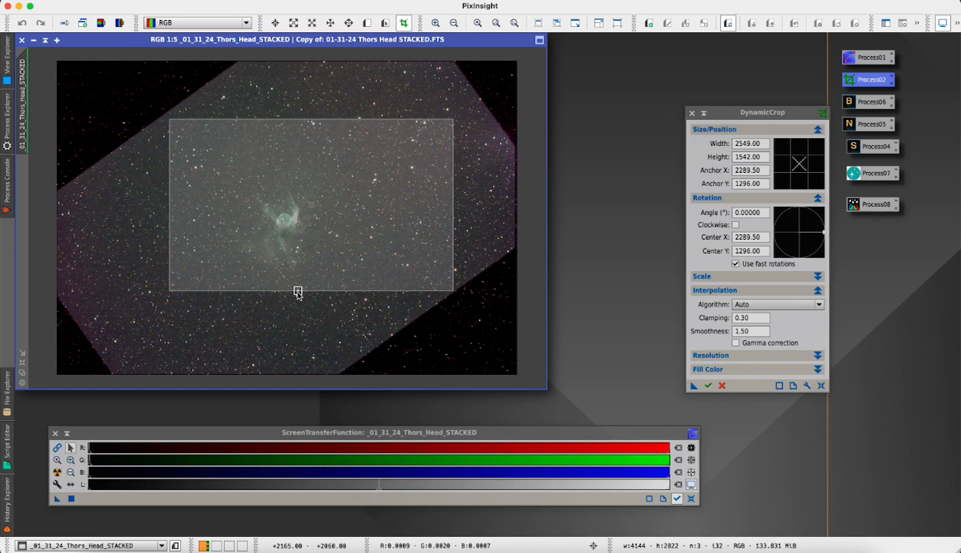
drag(298, 292, 300, 315)
drag(451, 216, 415, 214)
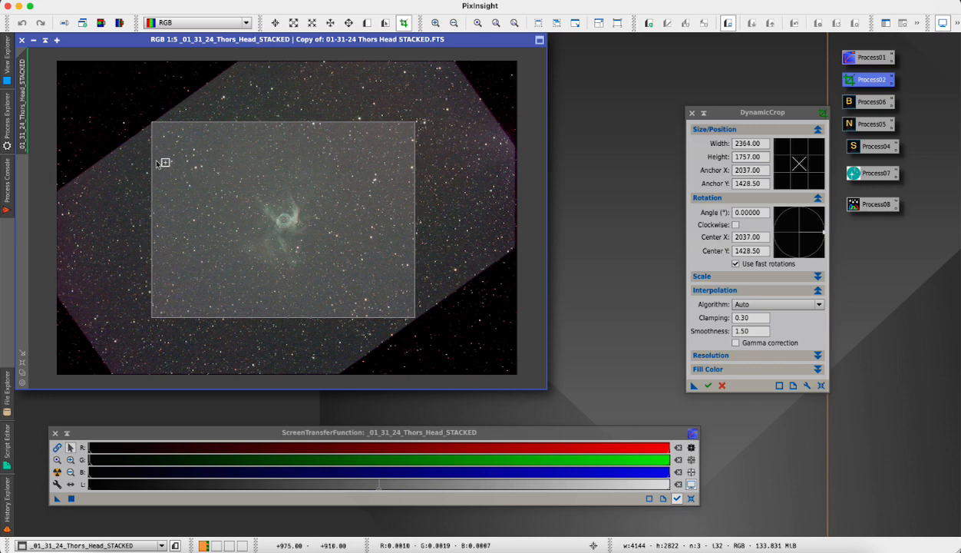
drag(151, 163, 155, 162)
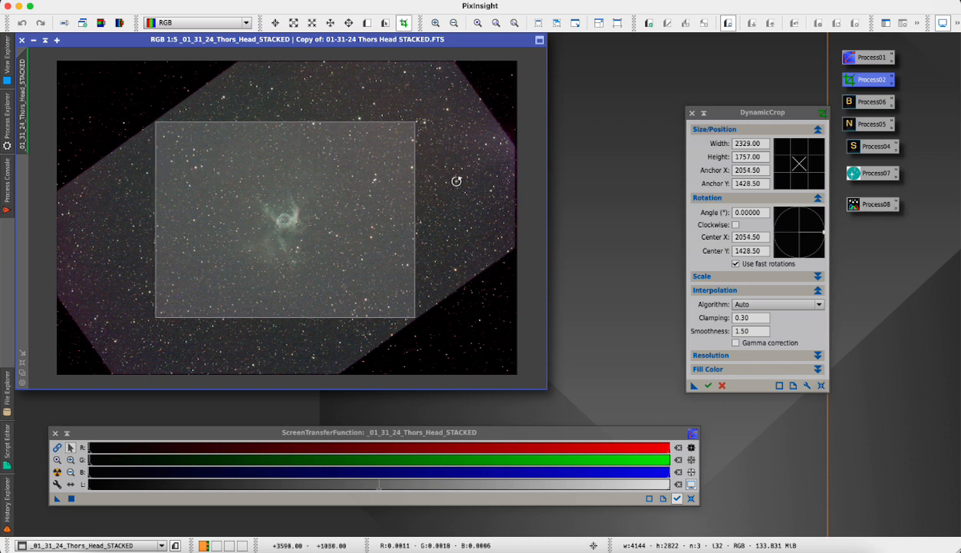
key(Return)
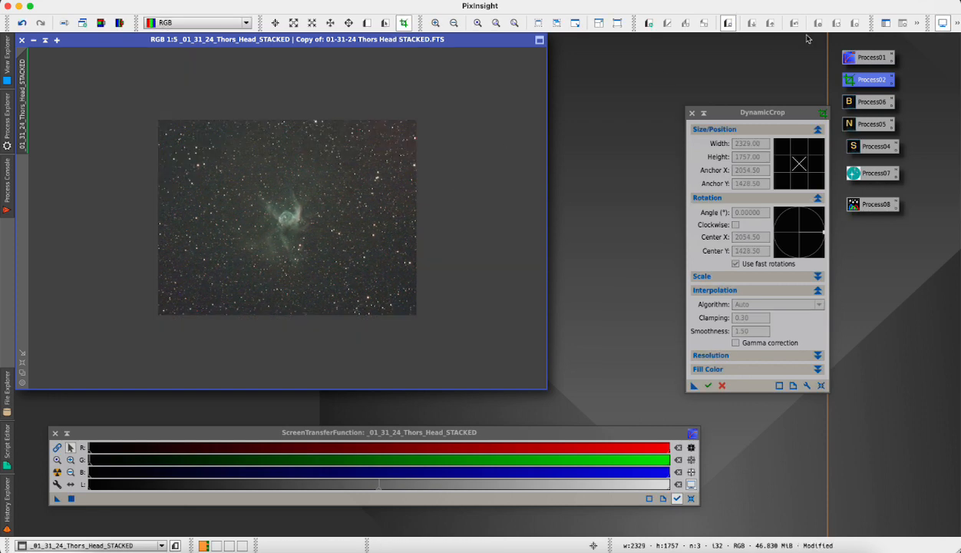
click(693, 112)
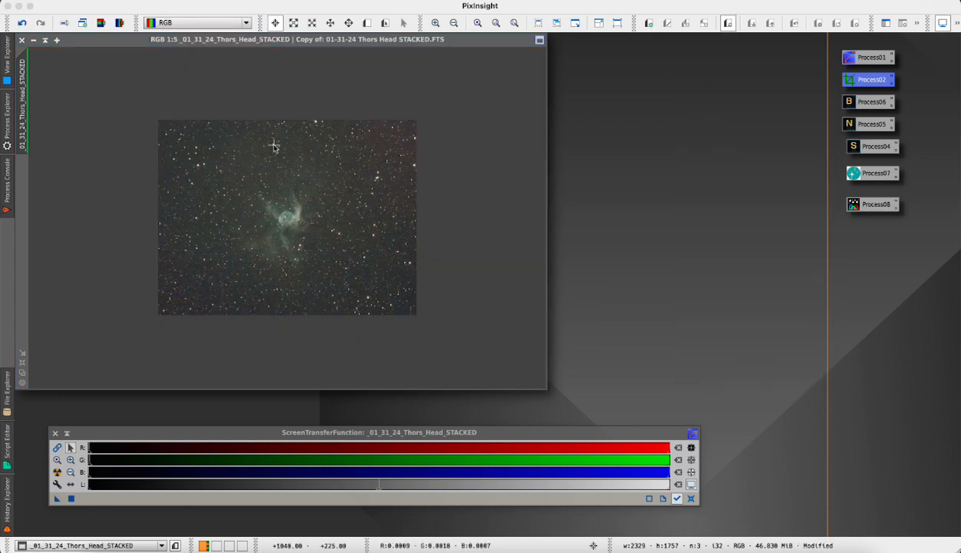
- Sharpen the cropped image with BlurXTerminator, using Sharpen Stars 0.38, Adjust Star Halos -0.04 and Sharpen Nonstellar 0.50, and inspect the result
double_click(851, 103)
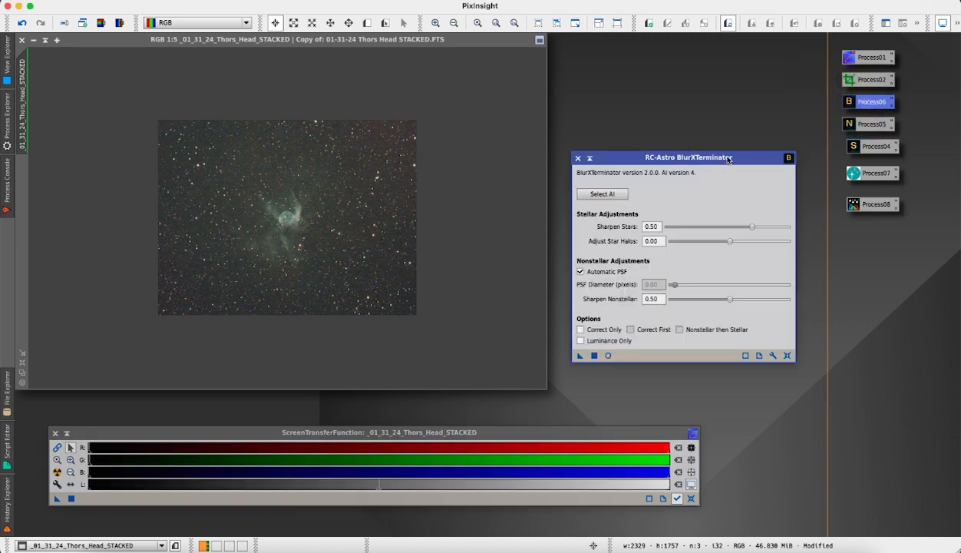
drag(752, 227, 727, 246)
click(595, 355)
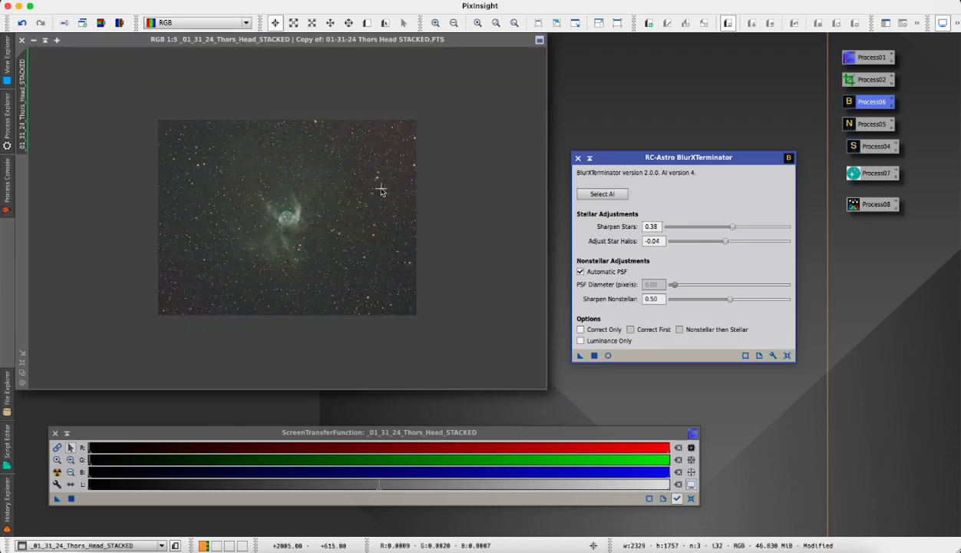
click(343, 226)
scroll(342, 227, up, 4)
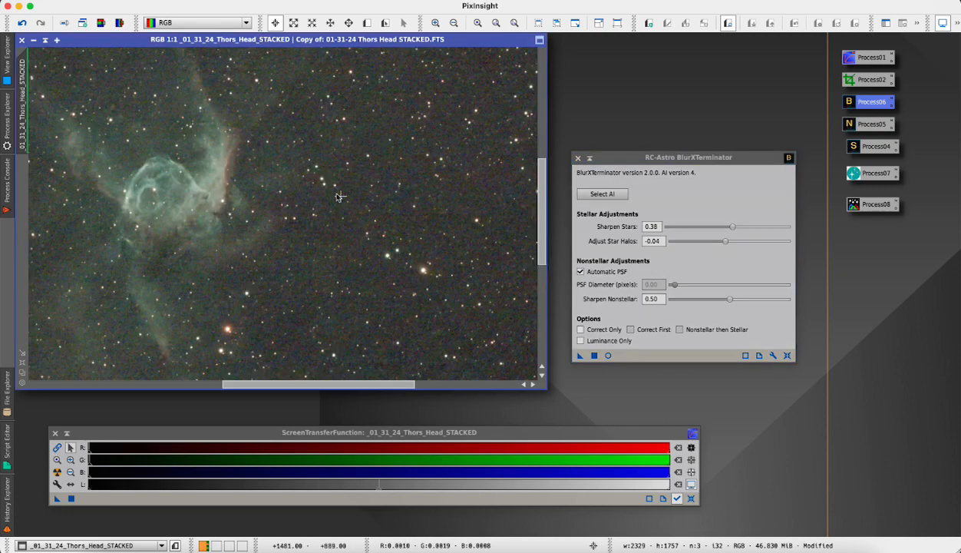
scroll(389, 197, down, 4)
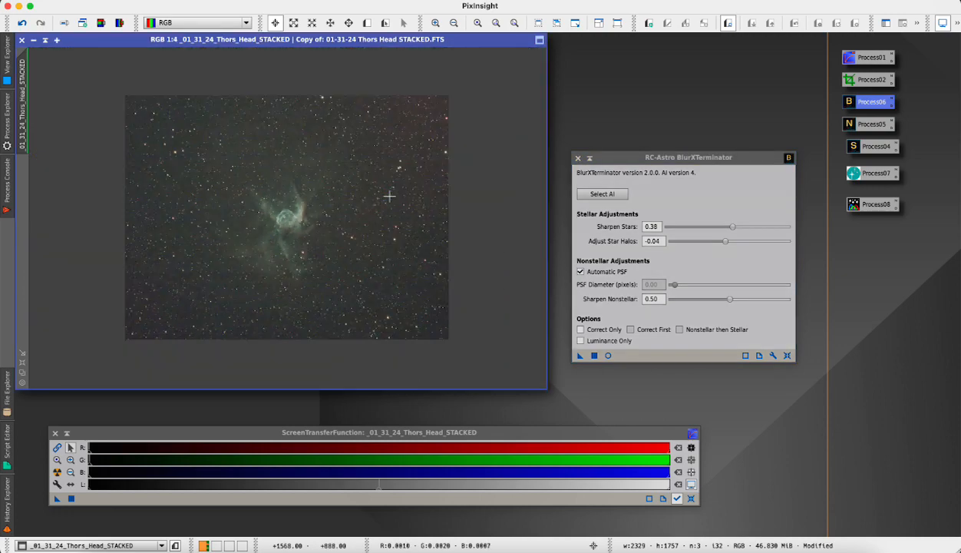
click(578, 158)
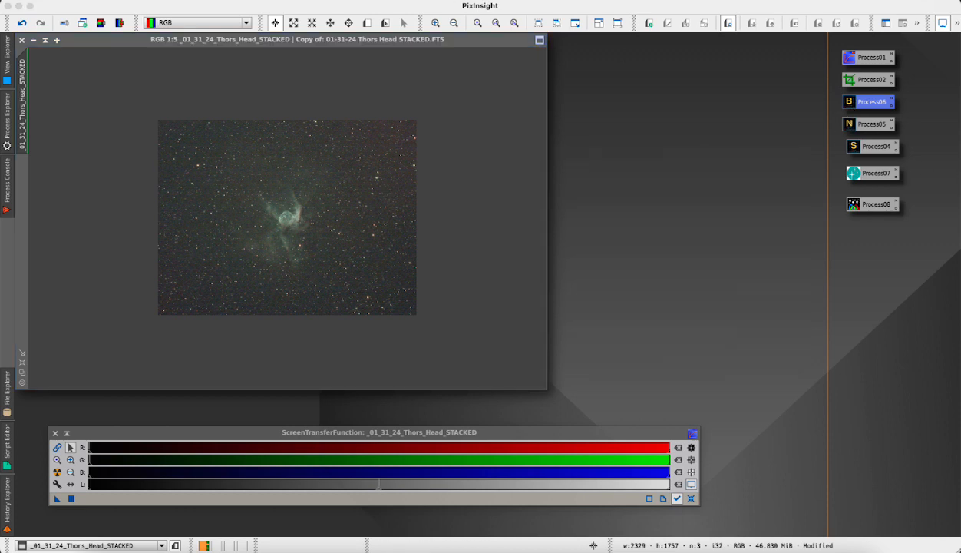
- Remove the image's background gradient with the GraXpert script, using Subtraction correction and smoothing 0.000, replacing the target view
click(307, 0)
mouse_move(282, 1)
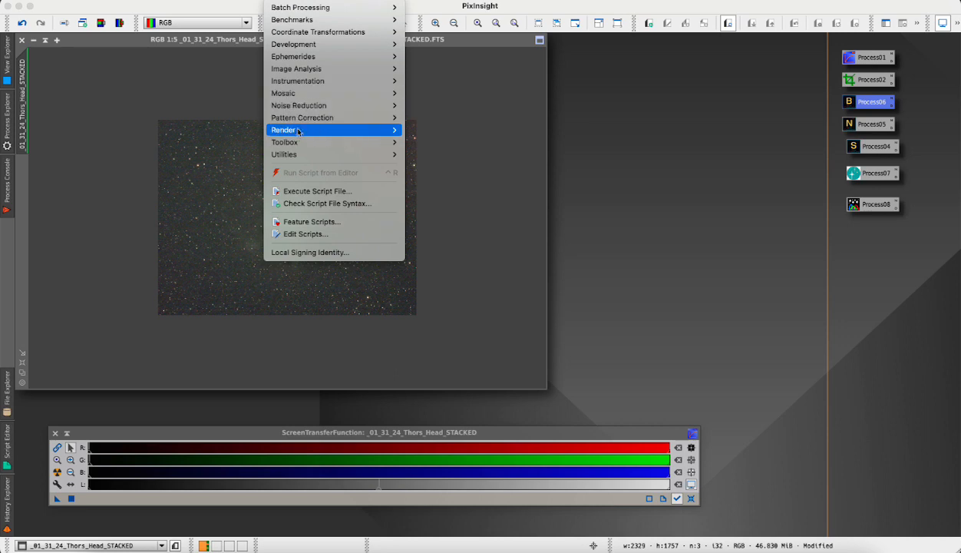
mouse_move(289, 156)
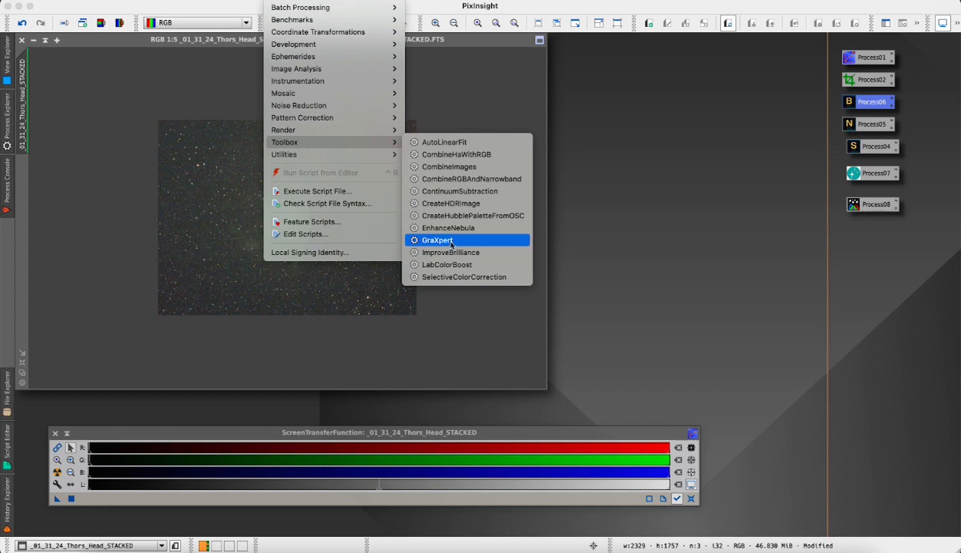
click(451, 242)
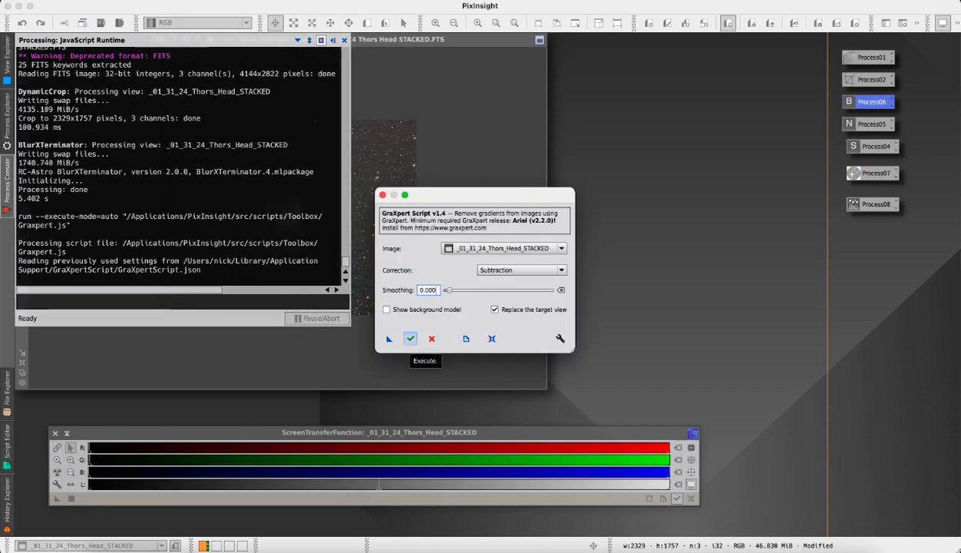
click(410, 338)
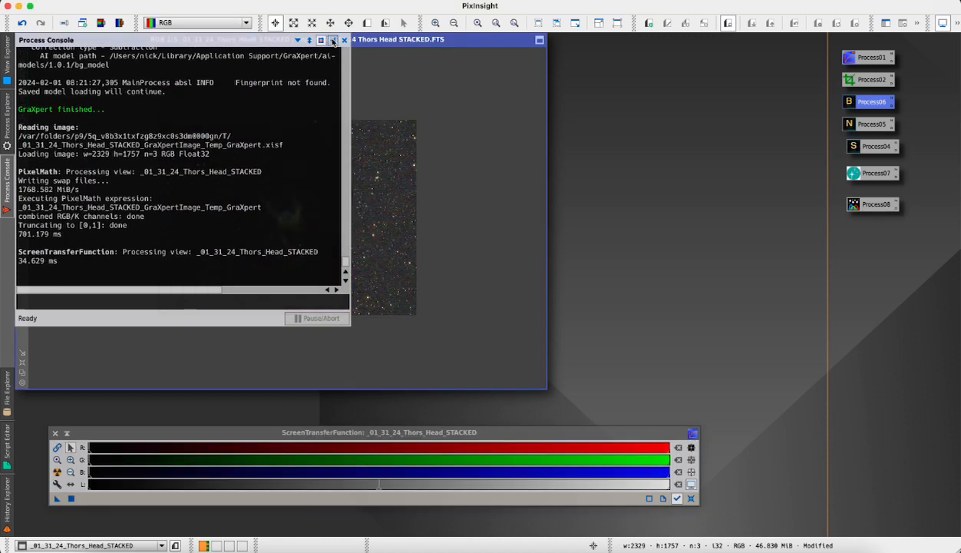
click(333, 40)
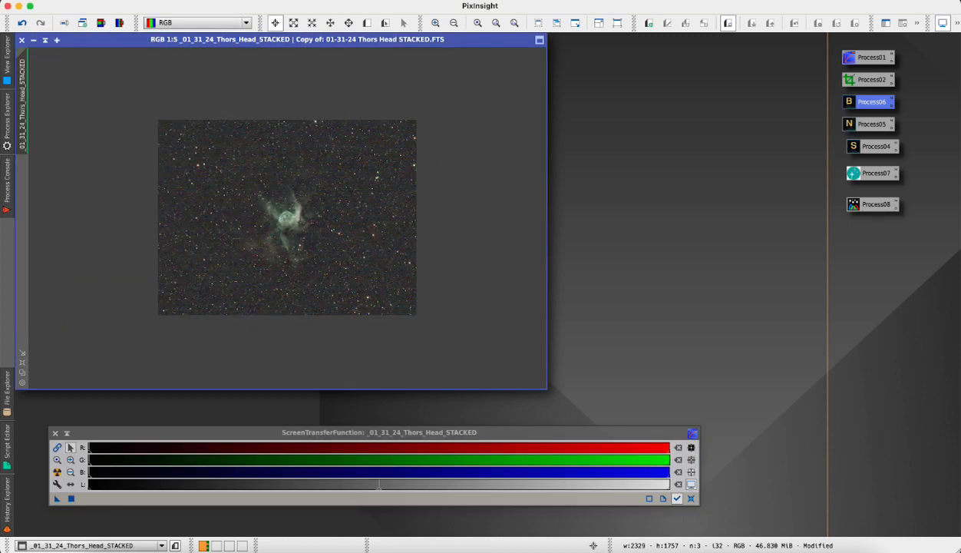
- Apply BackgroundNeutralization to the image with an upper limit of 0.1000000, and reset and recompute its automatic screen stretch
click(173, 0)
mouse_move(247, 0)
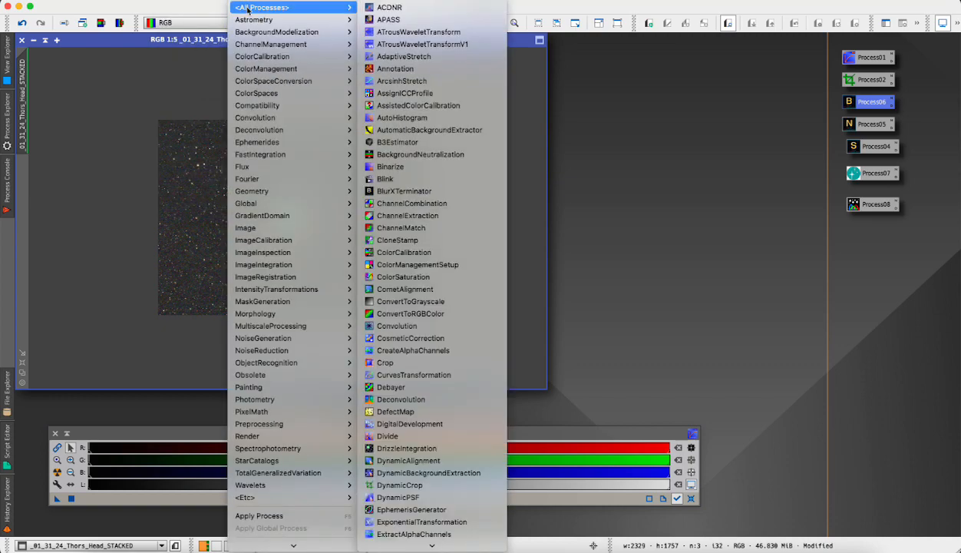
click(414, 154)
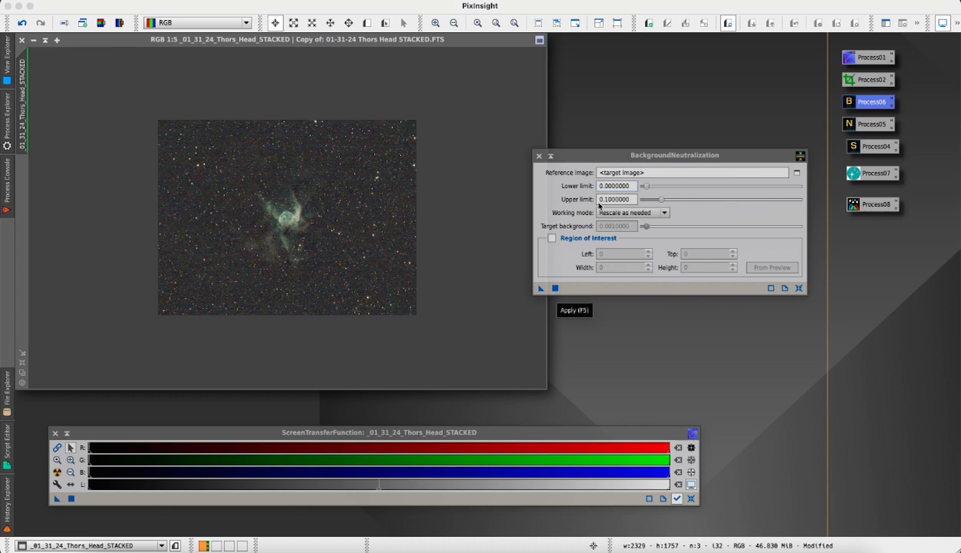
drag(541, 288, 387, 267)
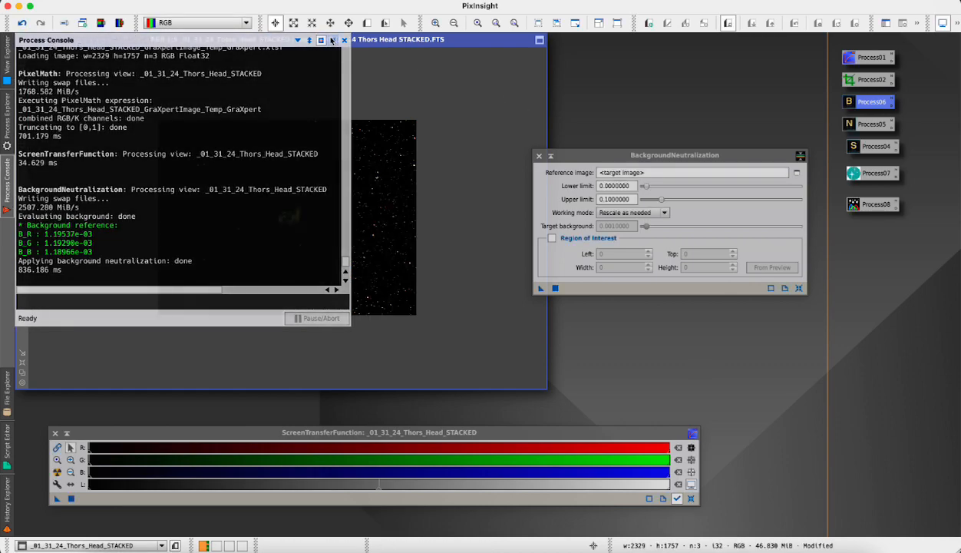
click(539, 156)
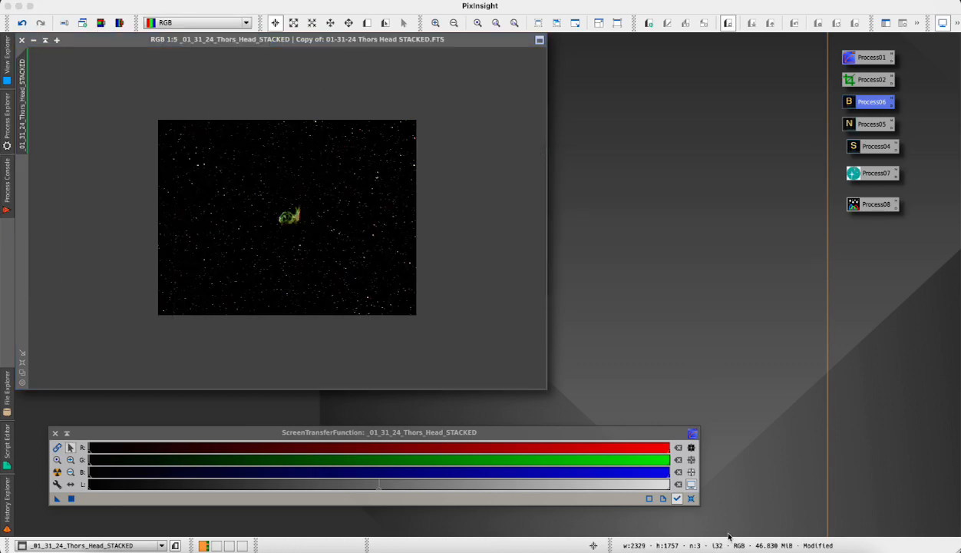
click(690, 497)
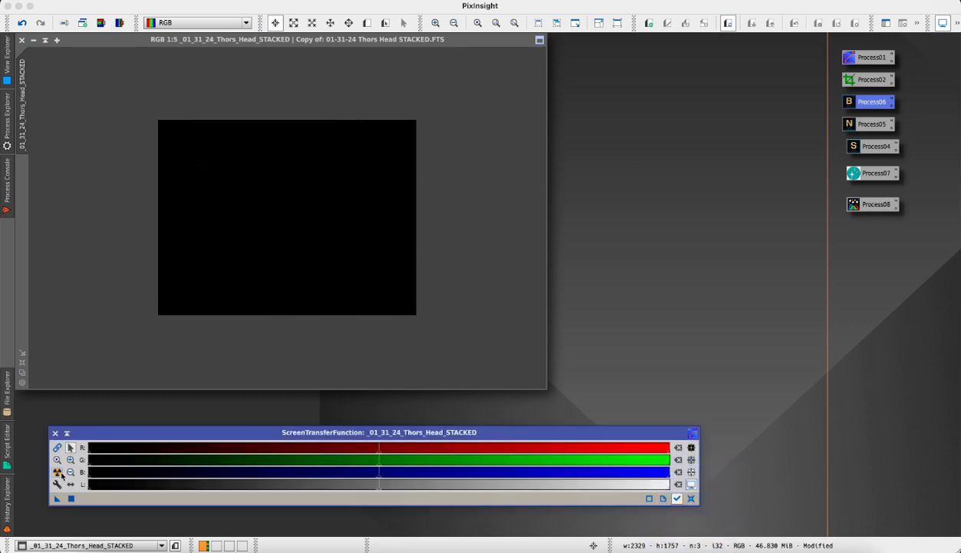
click(59, 472)
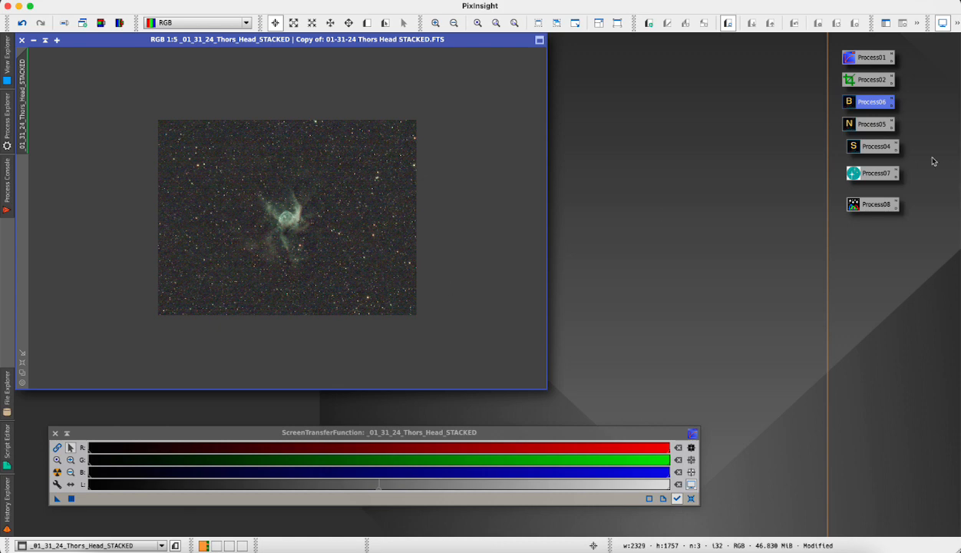
- Reduce the image's noise with NoiseXTerminator, using Denoise 0.45 and Detail 0.15
double_click(857, 126)
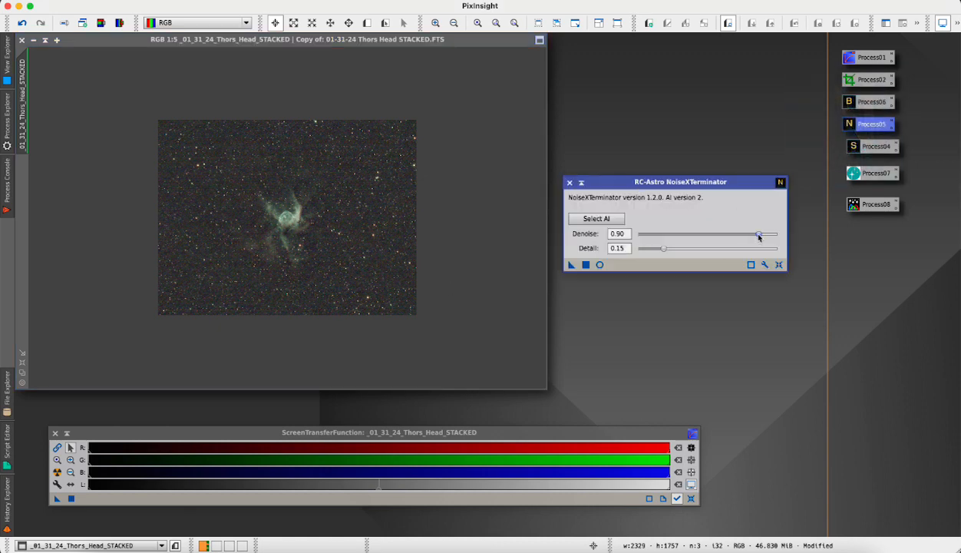
drag(758, 237, 704, 241)
drag(571, 264, 368, 255)
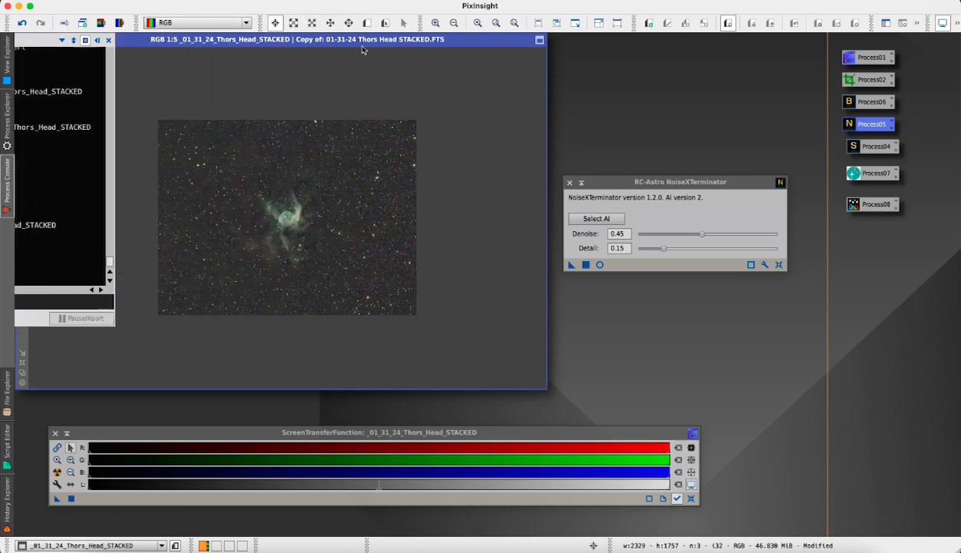
click(323, 39)
click(569, 183)
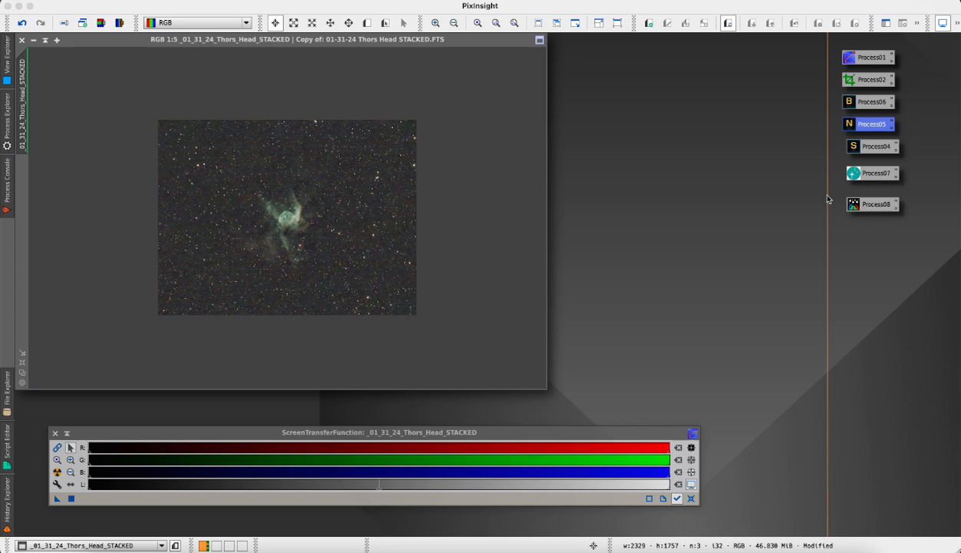
- Remove the stars with StarXTerminator, generating a separate star image with Unscreen Stars enabled and Large Overlap off
click(857, 151)
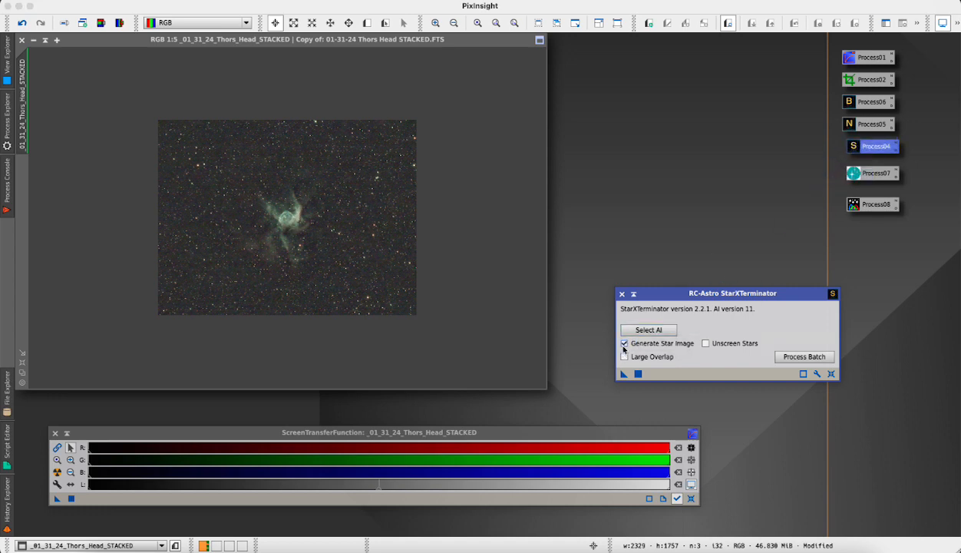
drag(752, 297, 705, 192)
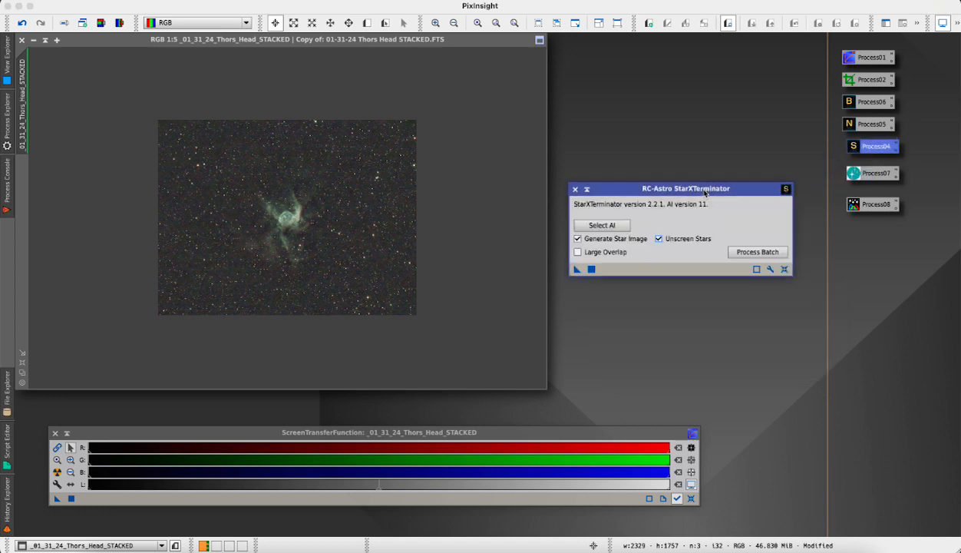
click(591, 269)
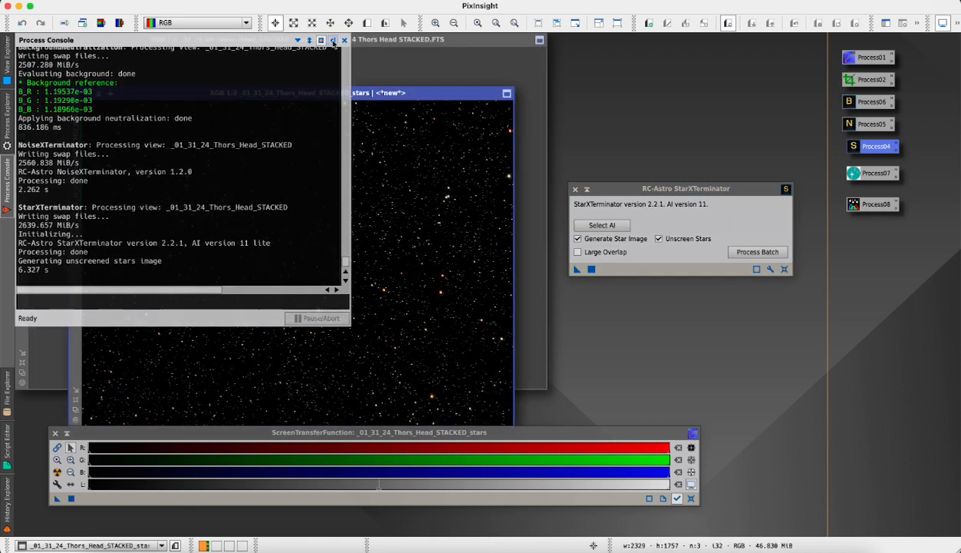
click(321, 39)
- Minimize the generated stars image to an icon, park it clear of the starless image, and close StarXTerminator
drag(199, 98, 327, 67)
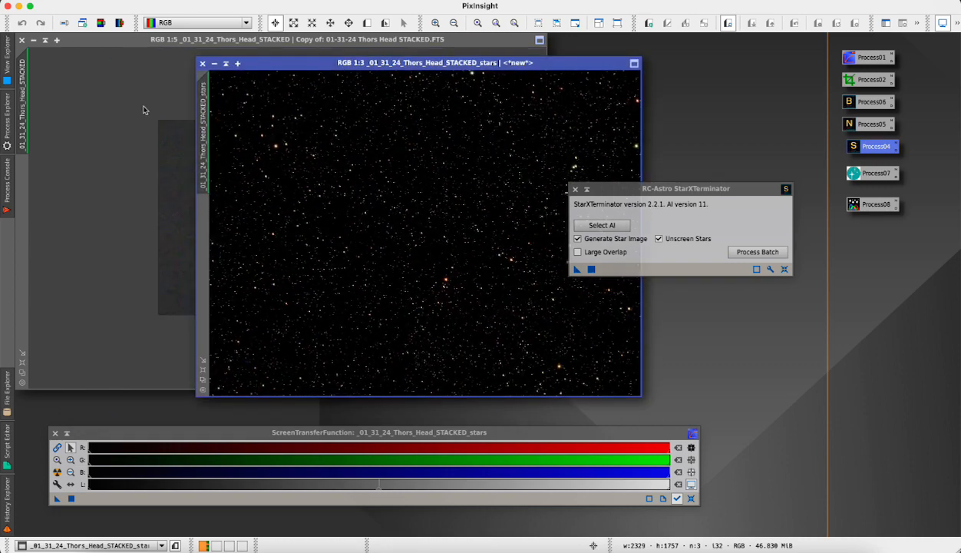
click(214, 63)
drag(424, 233, 845, 521)
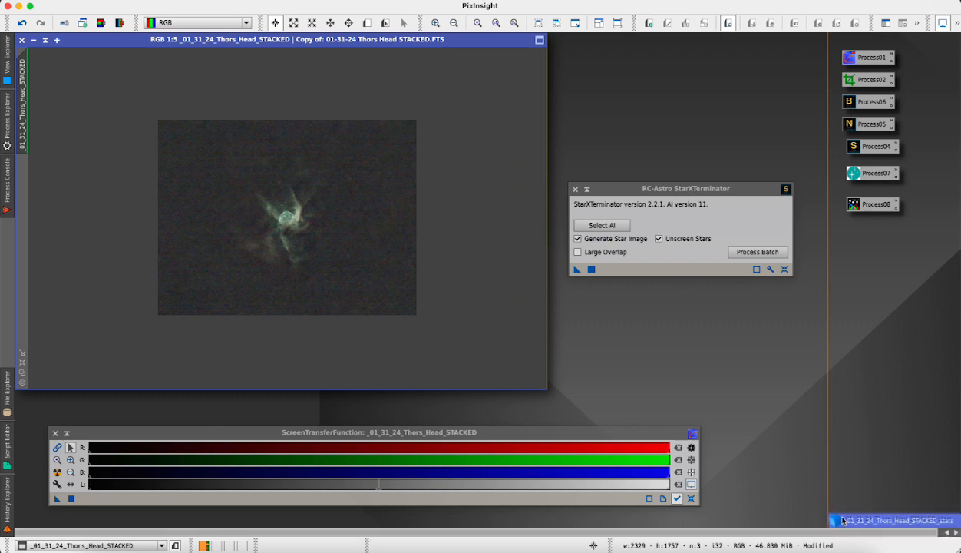
click(575, 189)
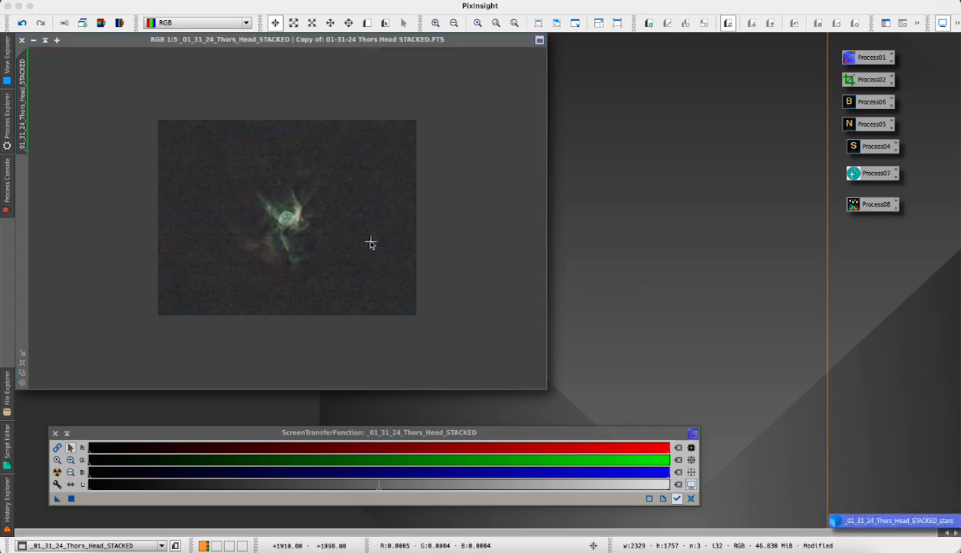
- Set up GeneralizedHyperbolicStretch with the Linear transformation and a blackpoint of 0.000153 at the foot of the histogram peak
click(285, 237)
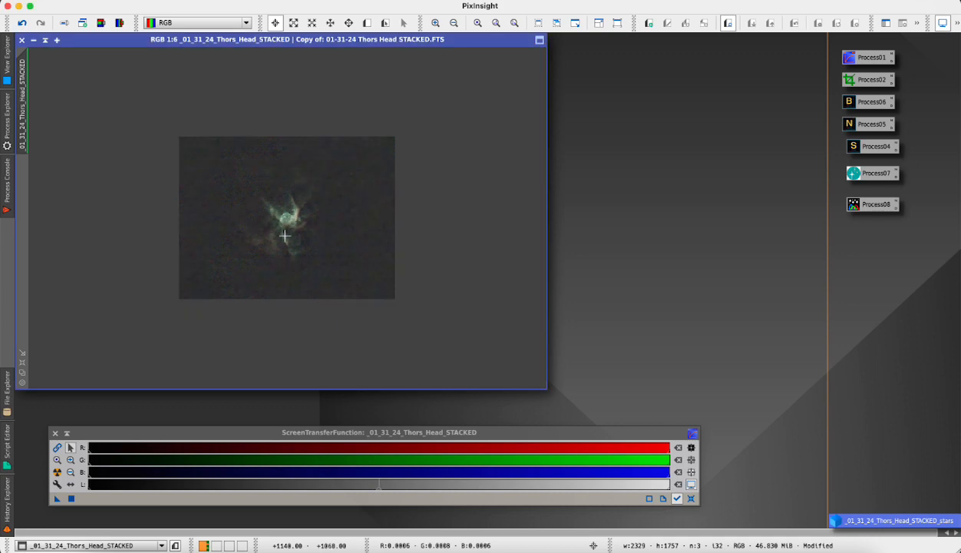
scroll(284, 237, up, 1)
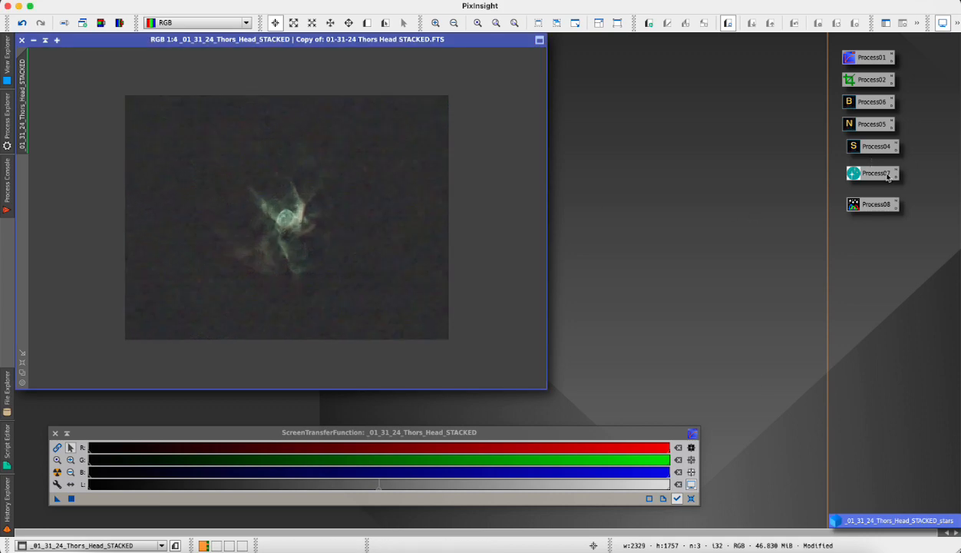
double_click(857, 178)
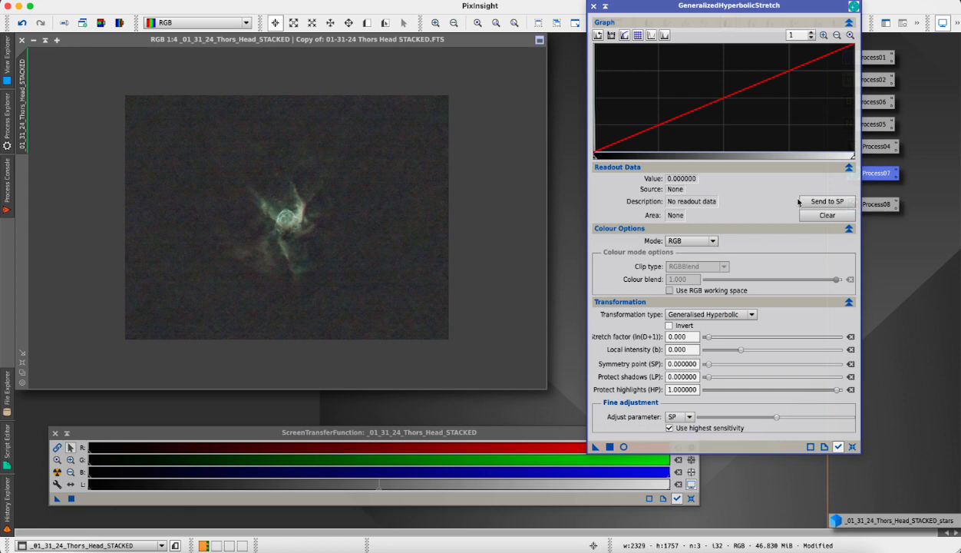
click(711, 314)
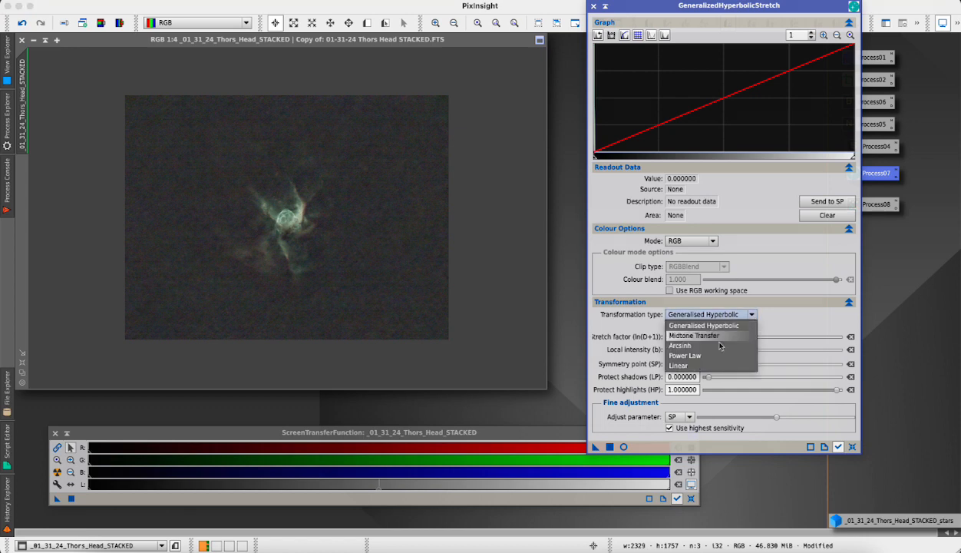
click(687, 358)
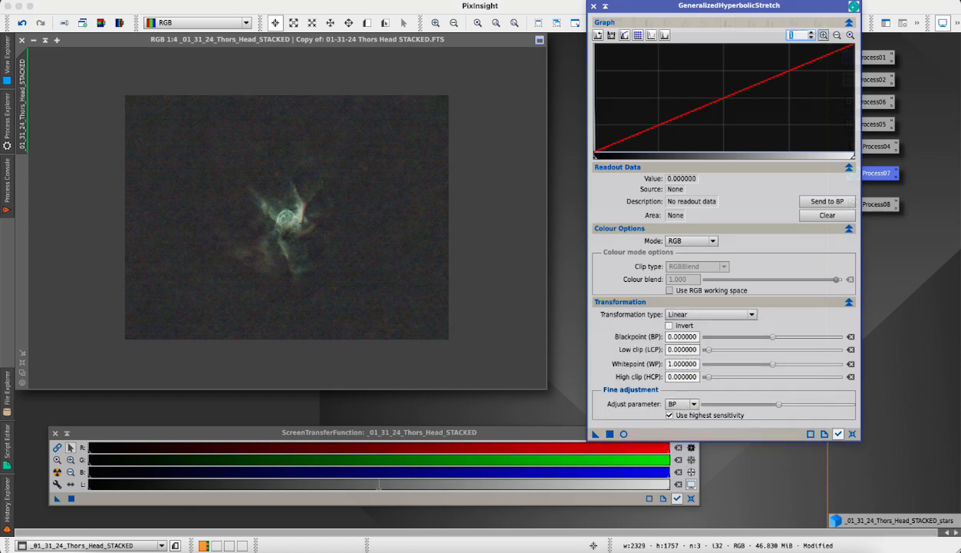
click(823, 34)
drag(596, 151, 603, 151)
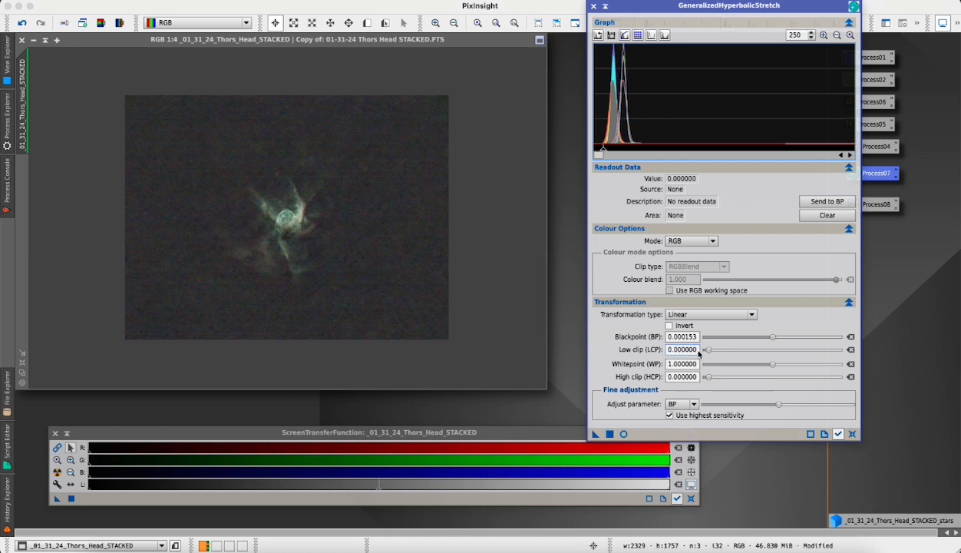
drag(603, 151, 604, 151)
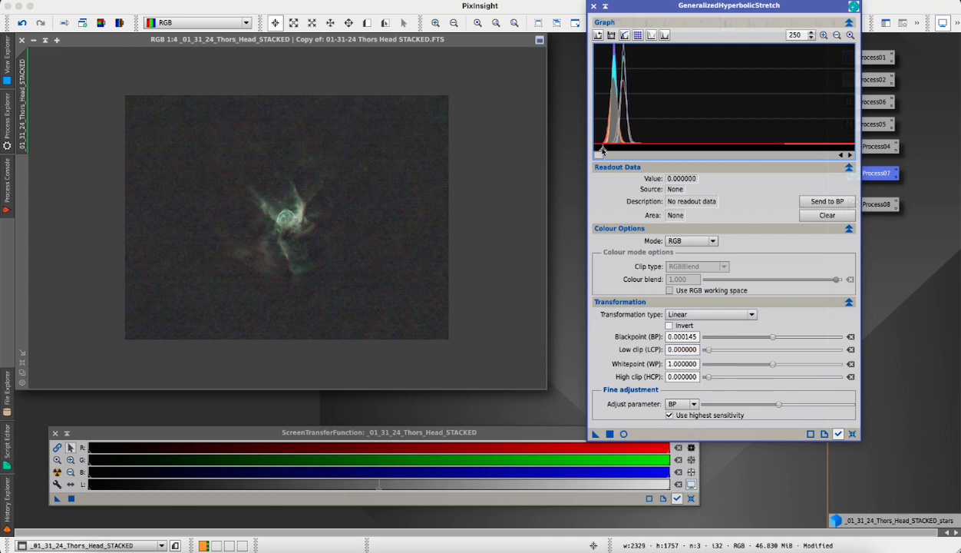
drag(603, 151, 604, 151)
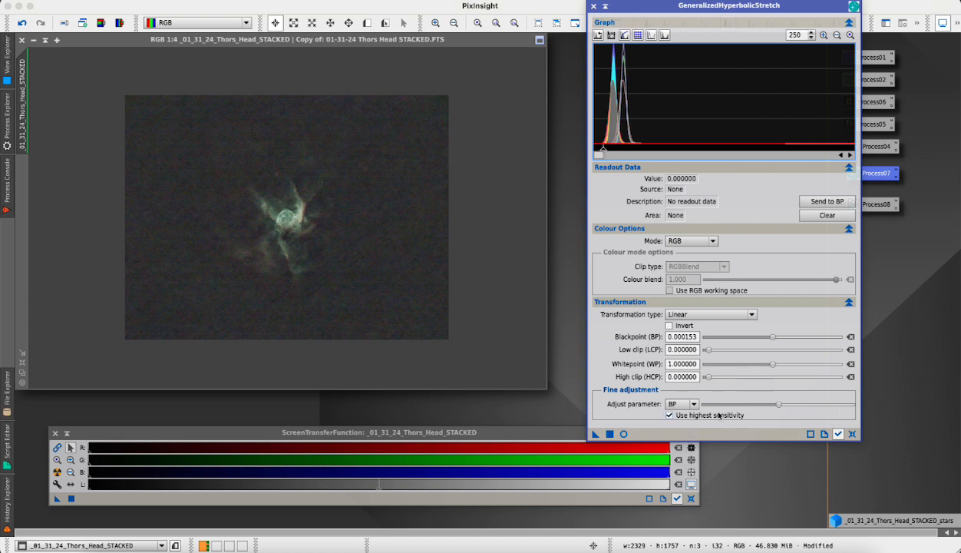
- With a real-time preview open and the screen stretch reset, apply the linear blackpoint adjustment to the starless image
click(623, 433)
click(691, 499)
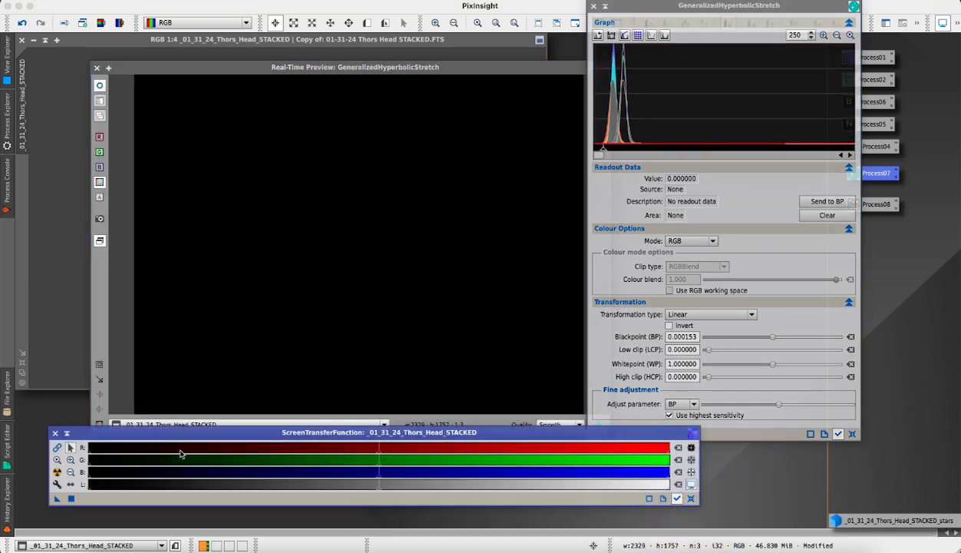
drag(95, 438, 95, 461)
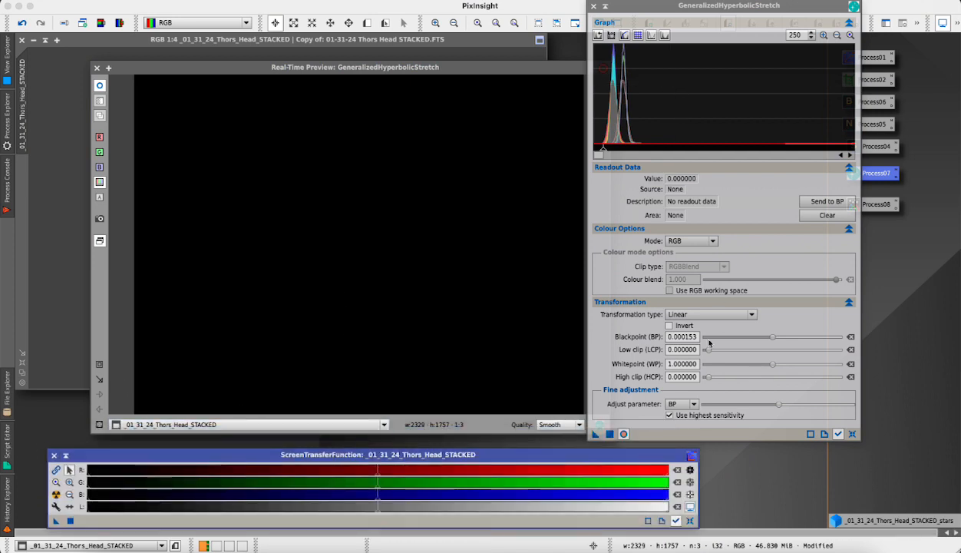
click(609, 434)
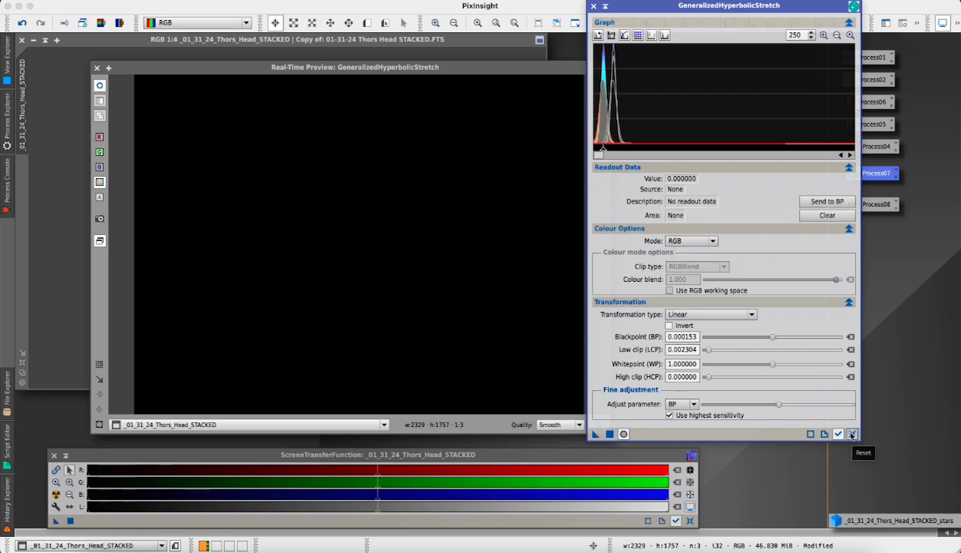
- Apply a Generalised Hyperbolic stretch with symmetry point 0.000306 at the histogram peak, stretch factor 7.130 and local intensity -0.660
click(852, 434)
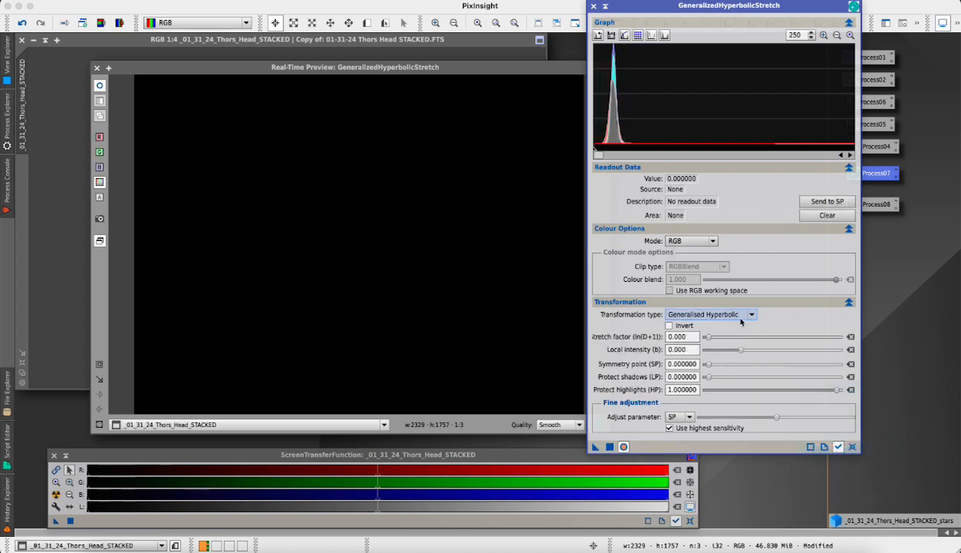
click(614, 105)
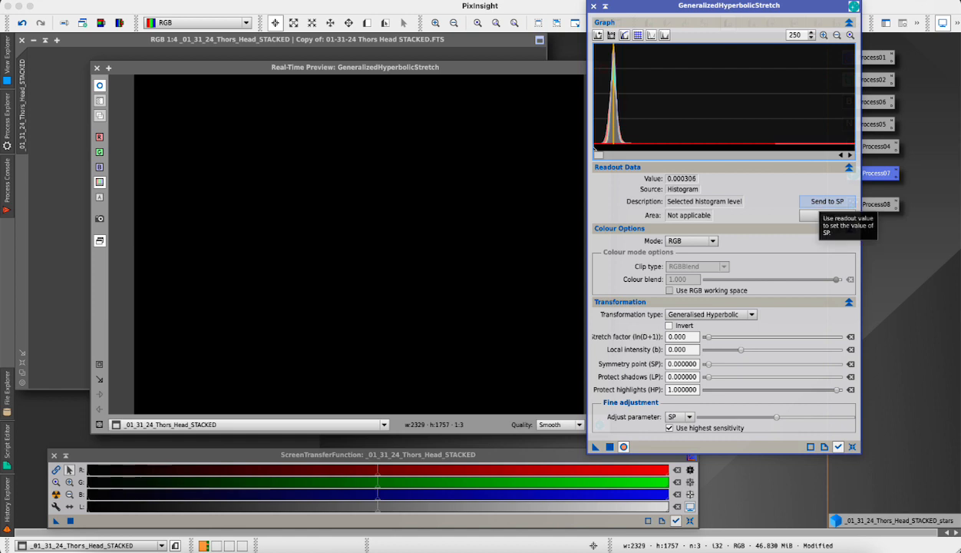
click(827, 202)
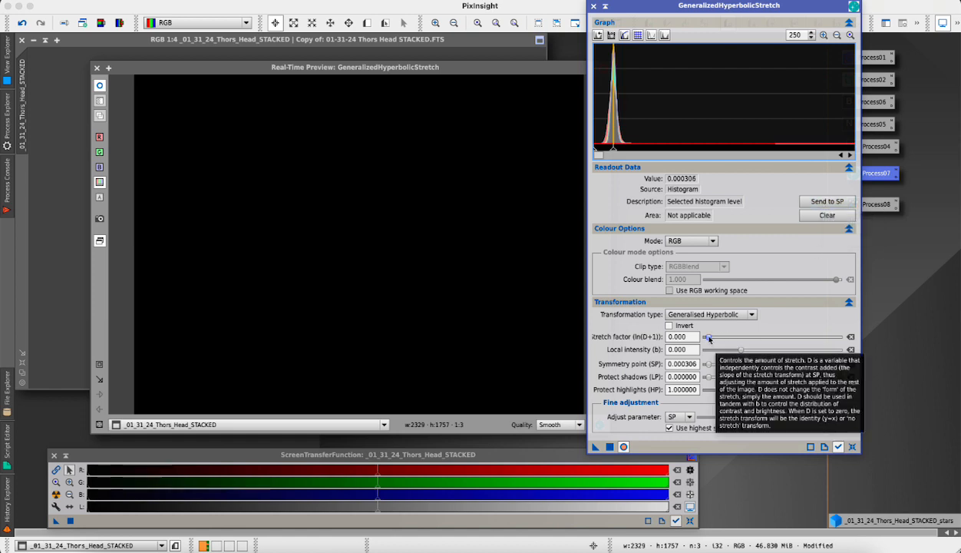
drag(709, 338, 746, 337)
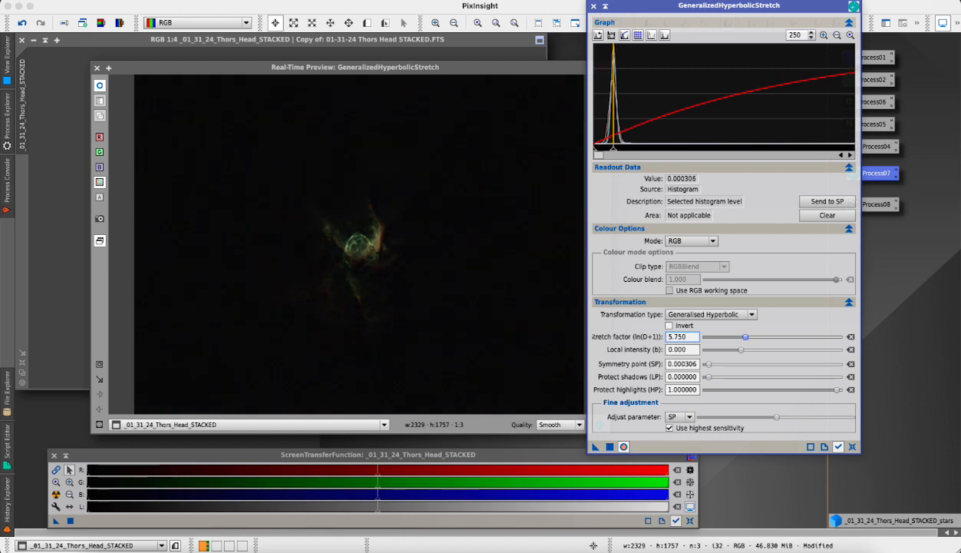
drag(742, 350, 755, 339)
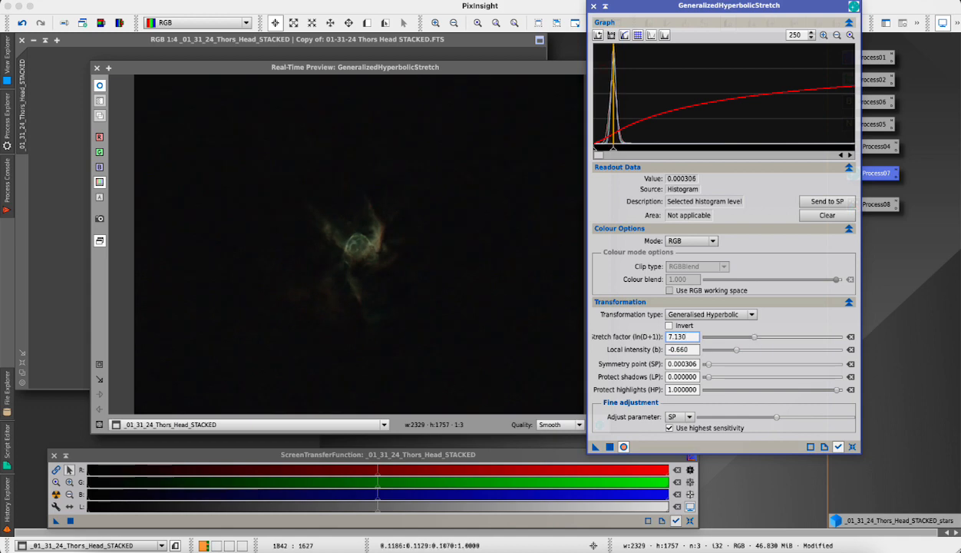
click(609, 446)
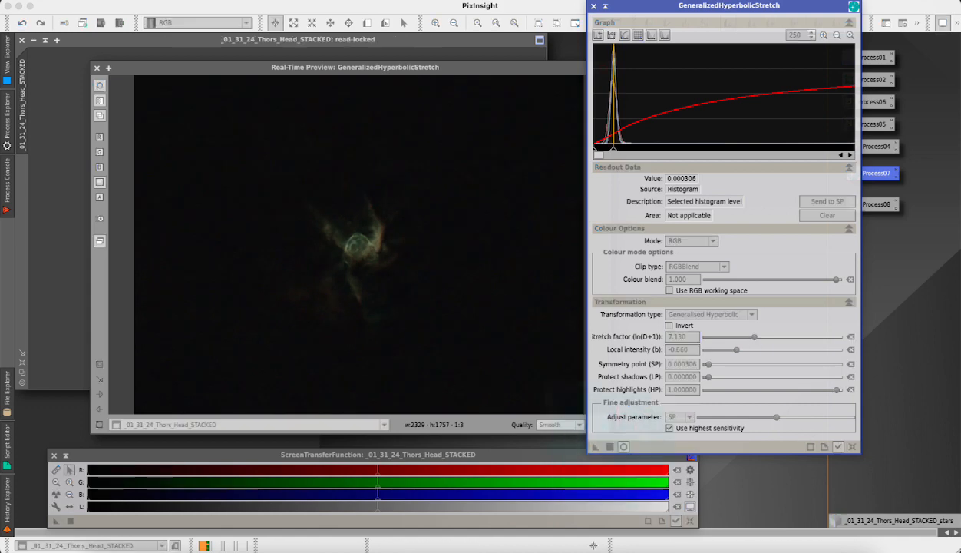
click(852, 447)
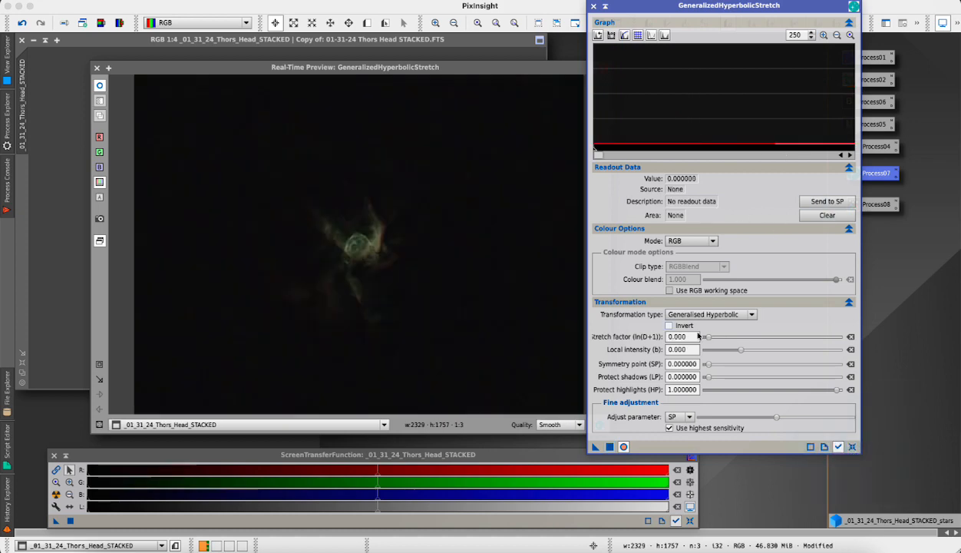
click(745, 314)
click(688, 350)
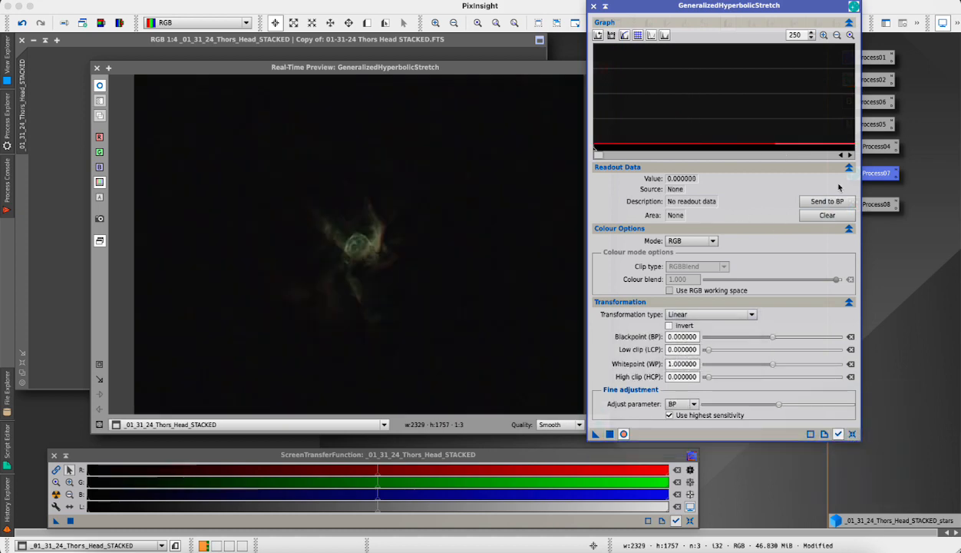
click(849, 36)
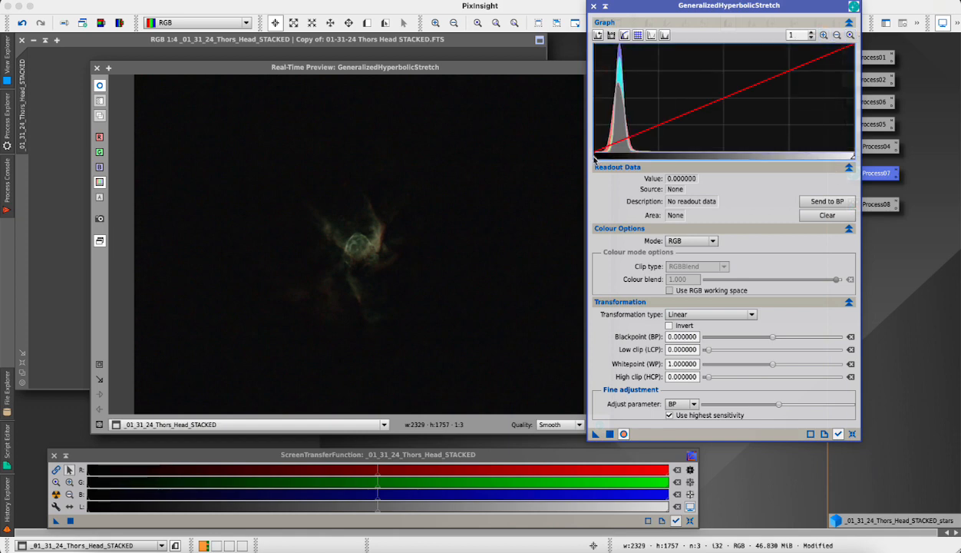
drag(593, 159, 595, 159)
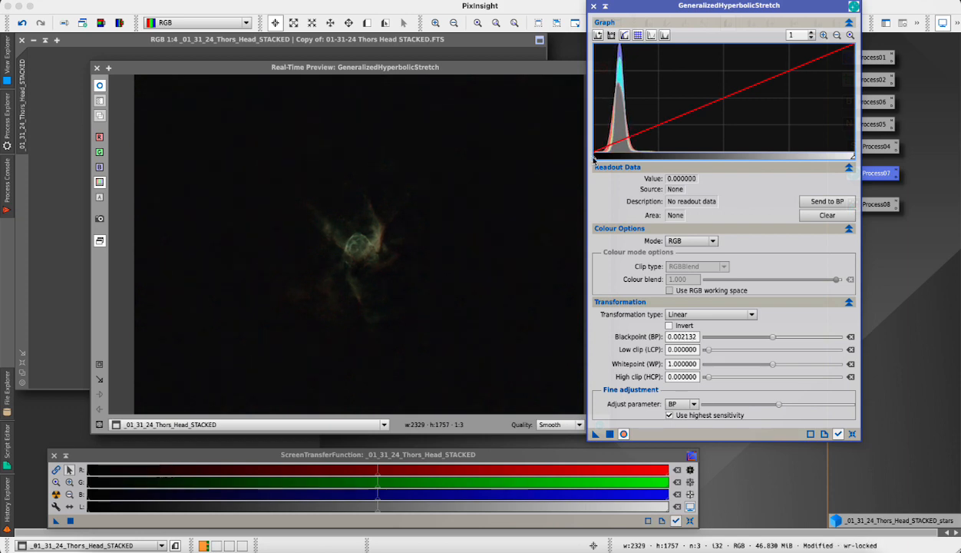
click(853, 435)
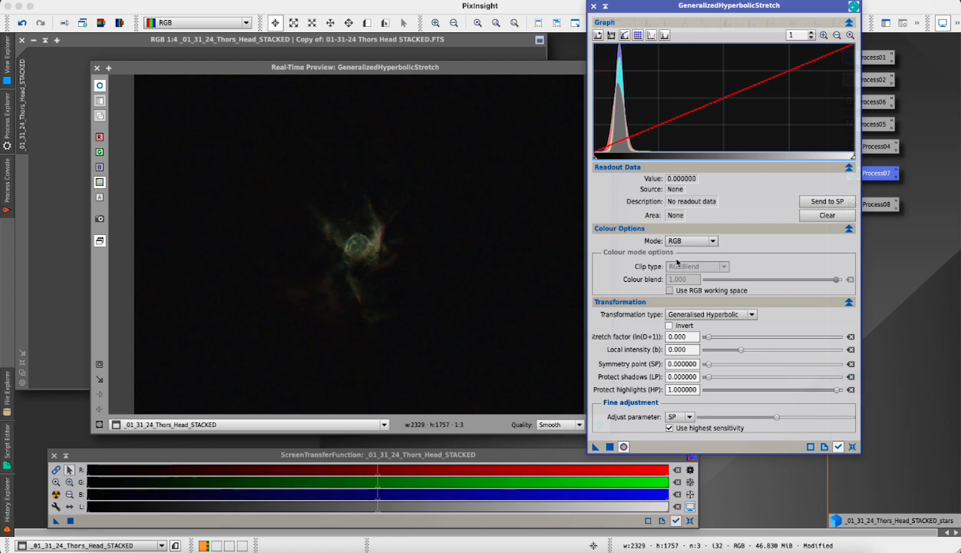
- Apply another Generalised Hyperbolic stretch to the starless image with symmetry point 0.341151 and stretch factor 1.660, and close the stretch tool and preview
click(753, 315)
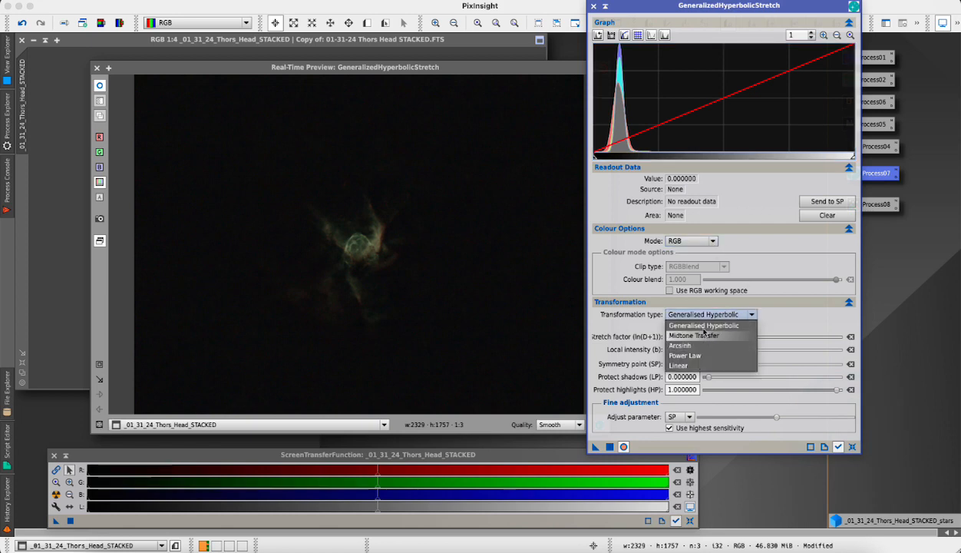
click(705, 326)
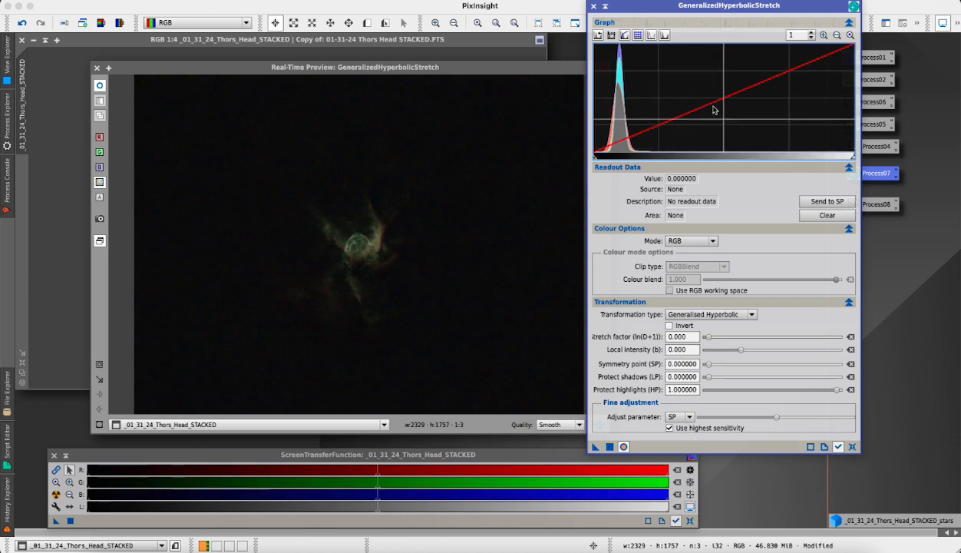
click(683, 116)
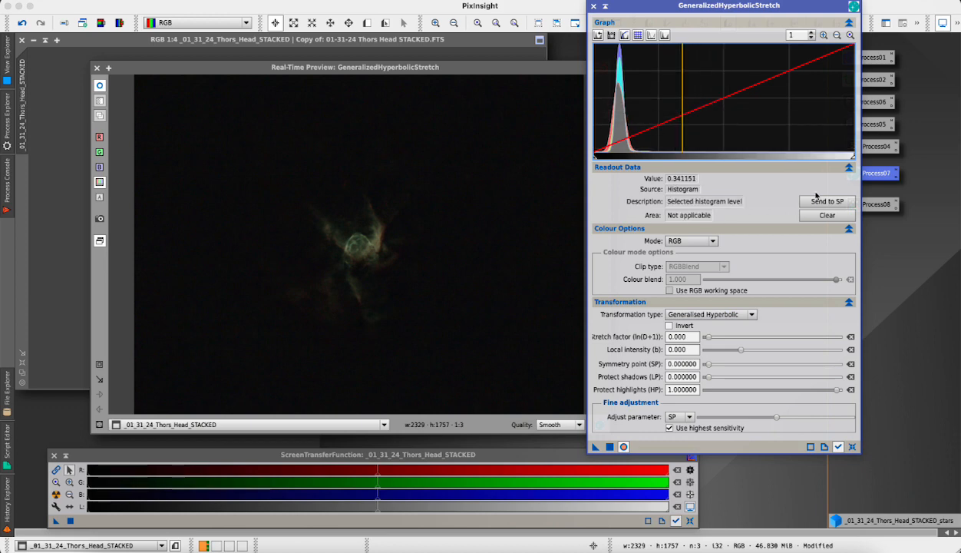
click(820, 201)
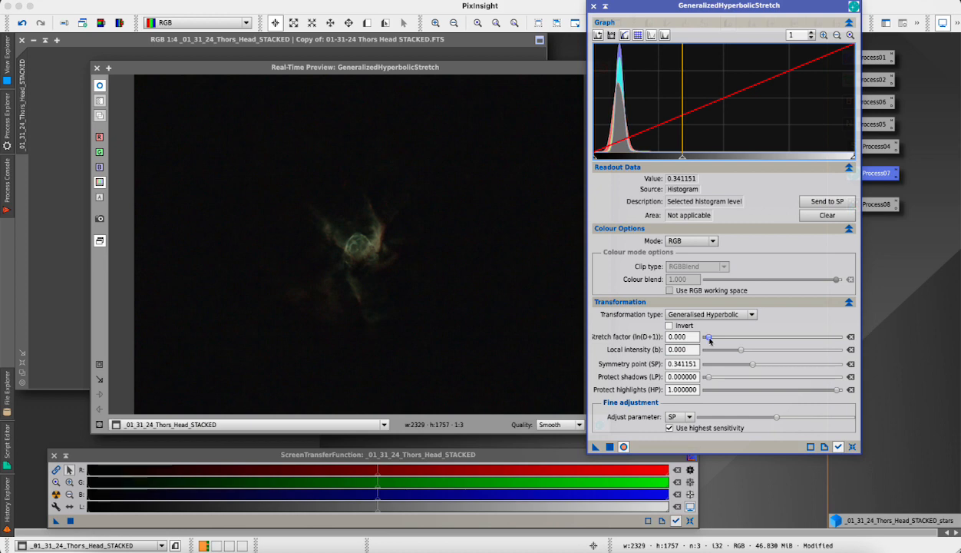
drag(708, 337, 720, 338)
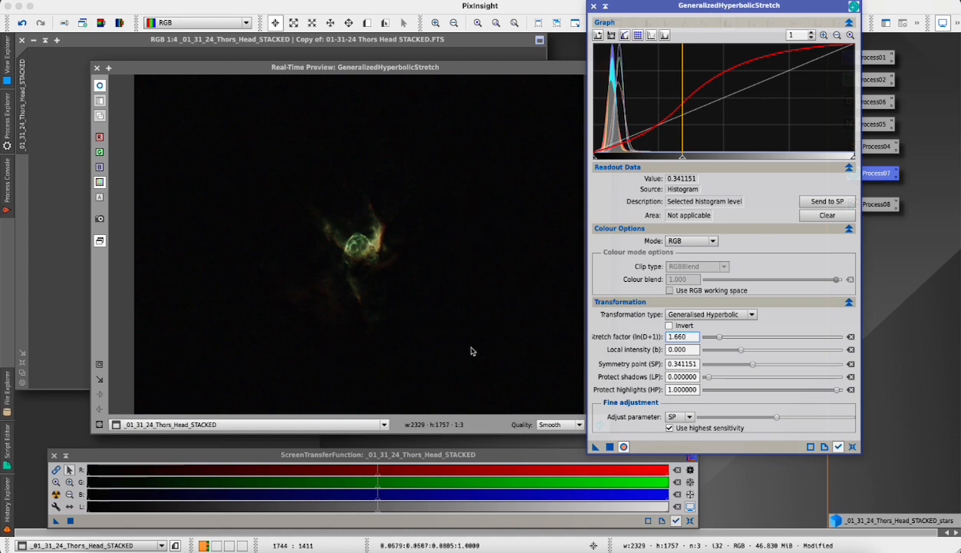
click(610, 446)
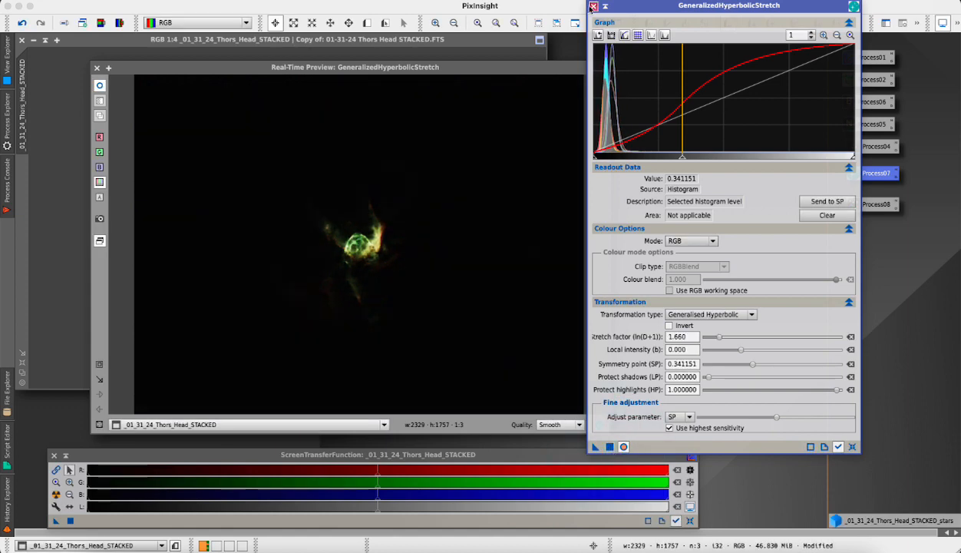
click(593, 6)
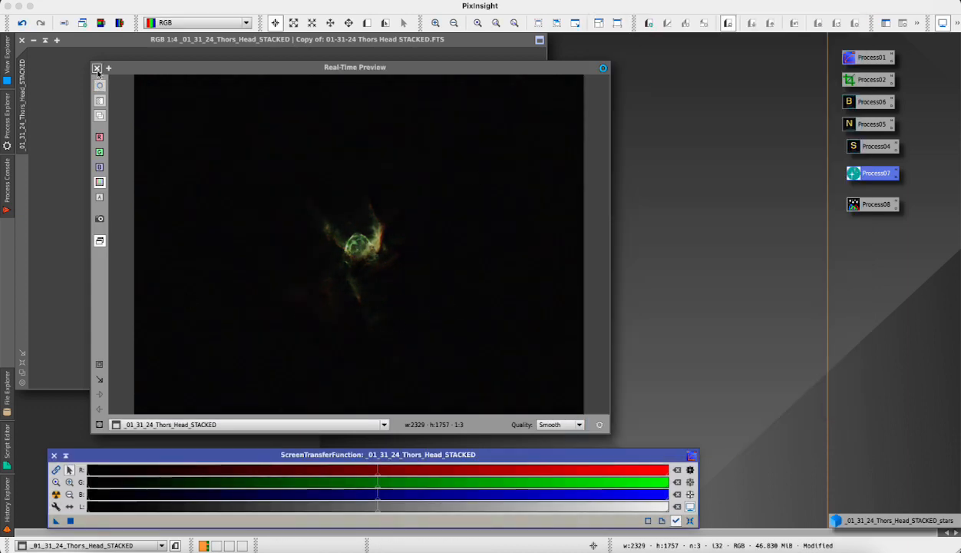
click(97, 67)
drag(137, 43, 137, 43)
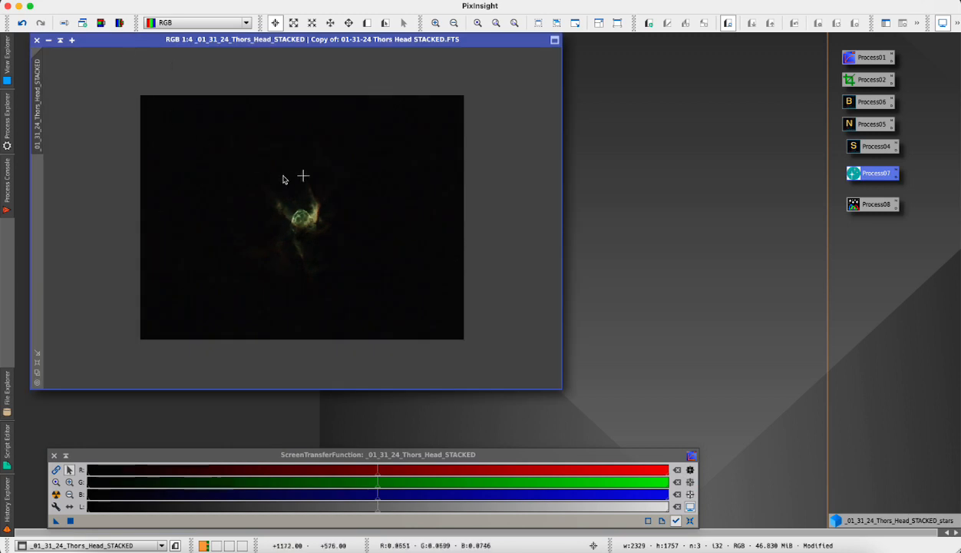
- Save the stretched starless image as a 16-bit unsigned integer TIFF named 01-31-24 Thors Head NEBULA.tif and close its window
click(77, 1)
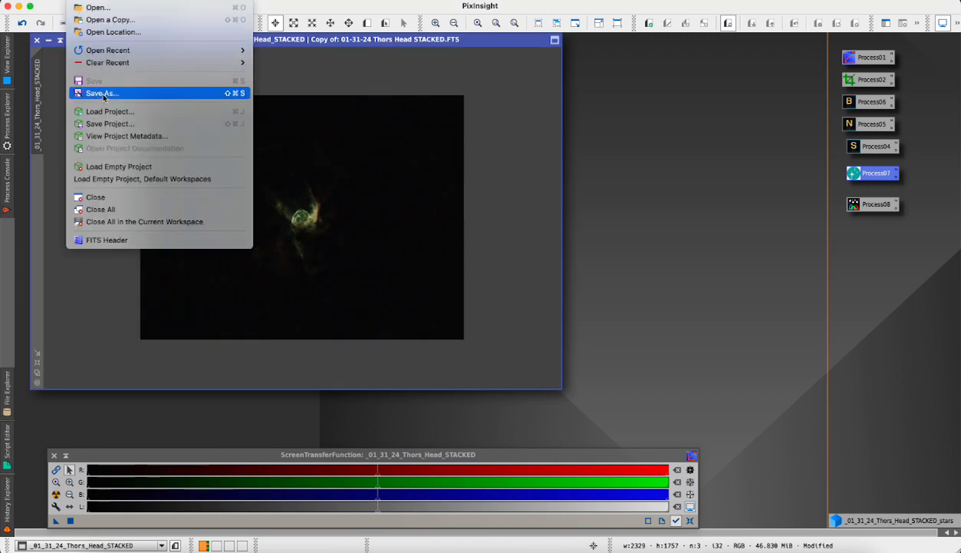
click(101, 93)
click(431, 169)
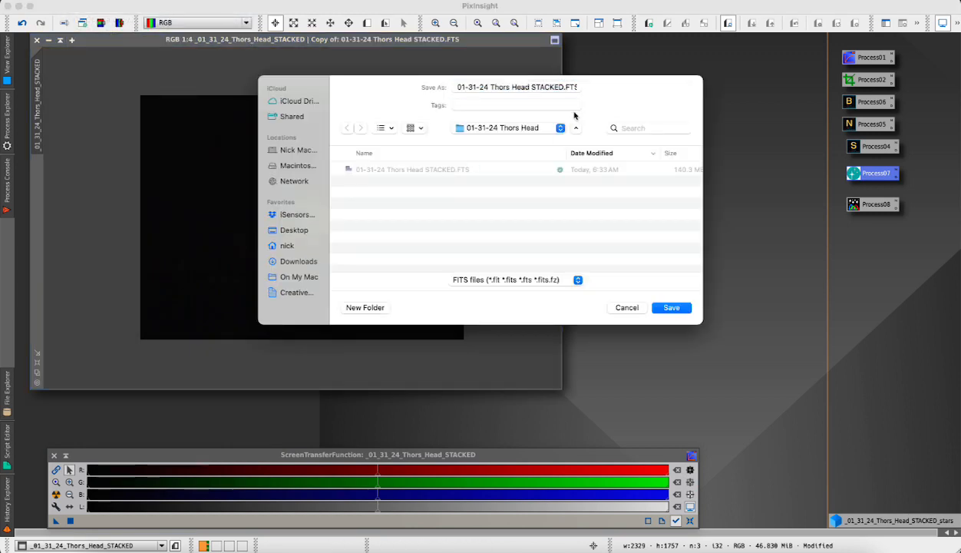
double_click(551, 90)
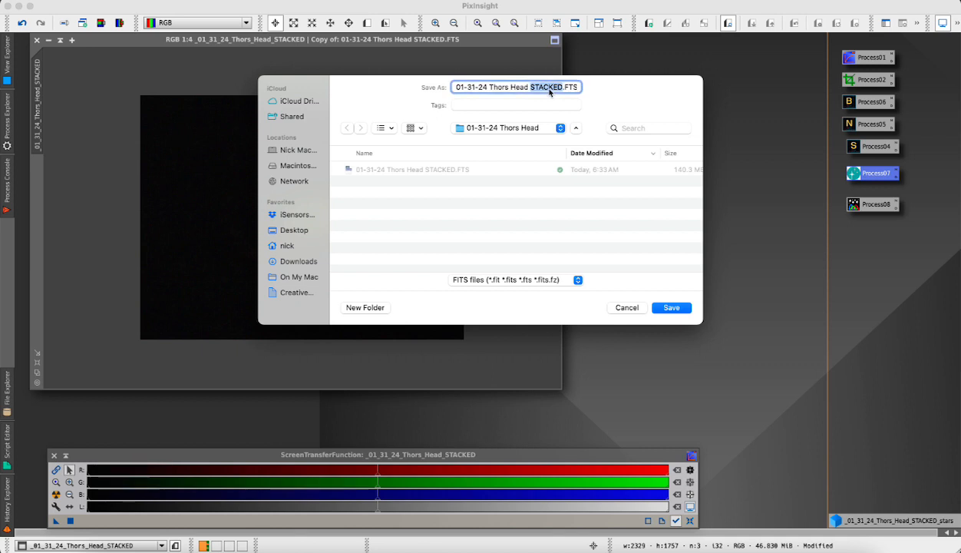
text(NEBULA)
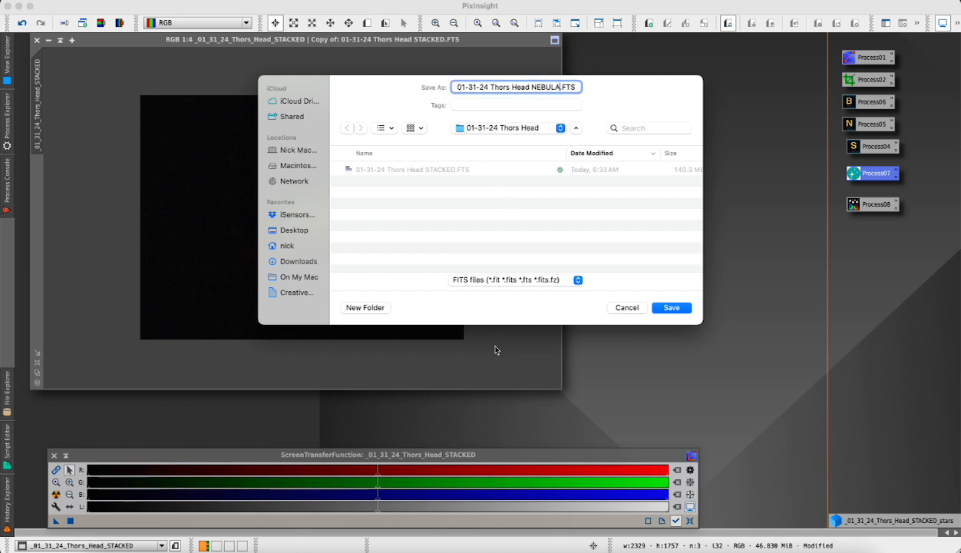
click(504, 281)
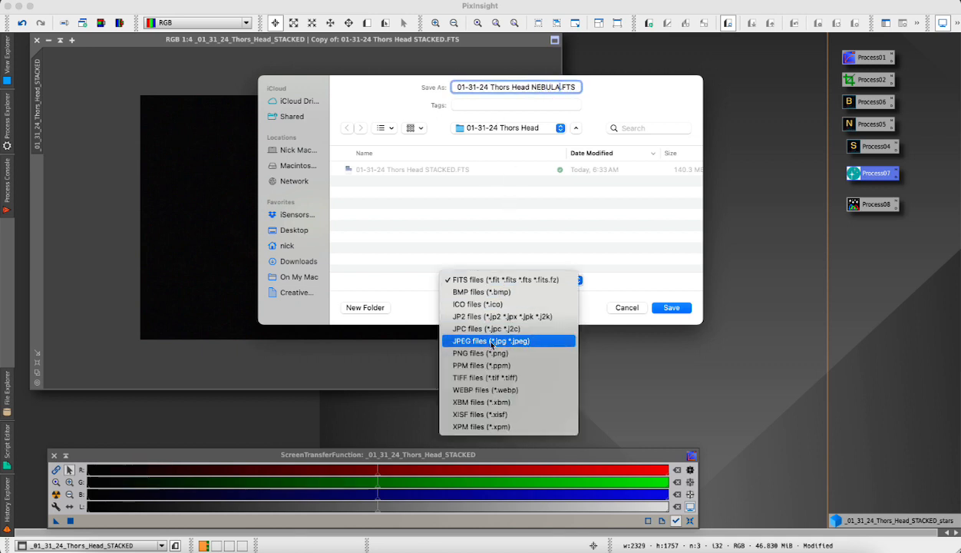
click(485, 377)
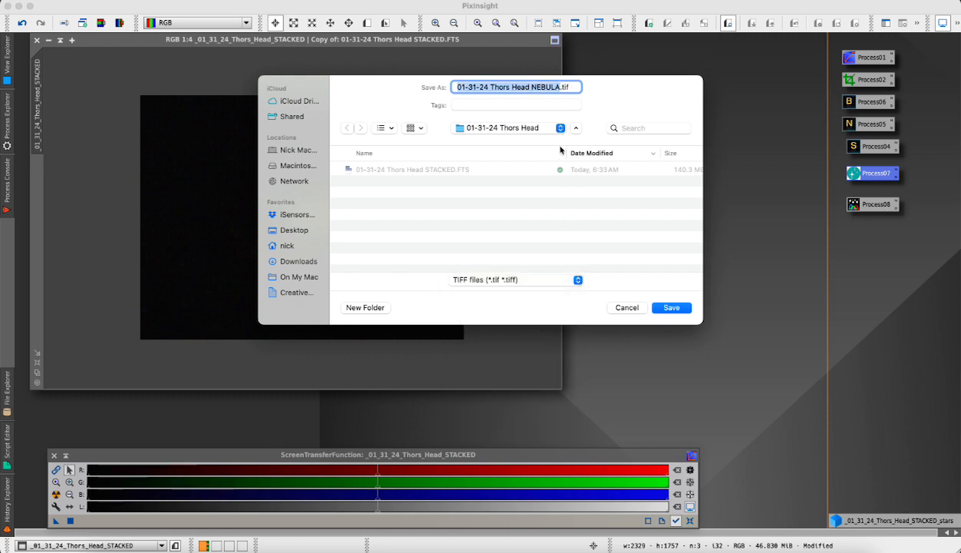
click(675, 307)
click(354, 107)
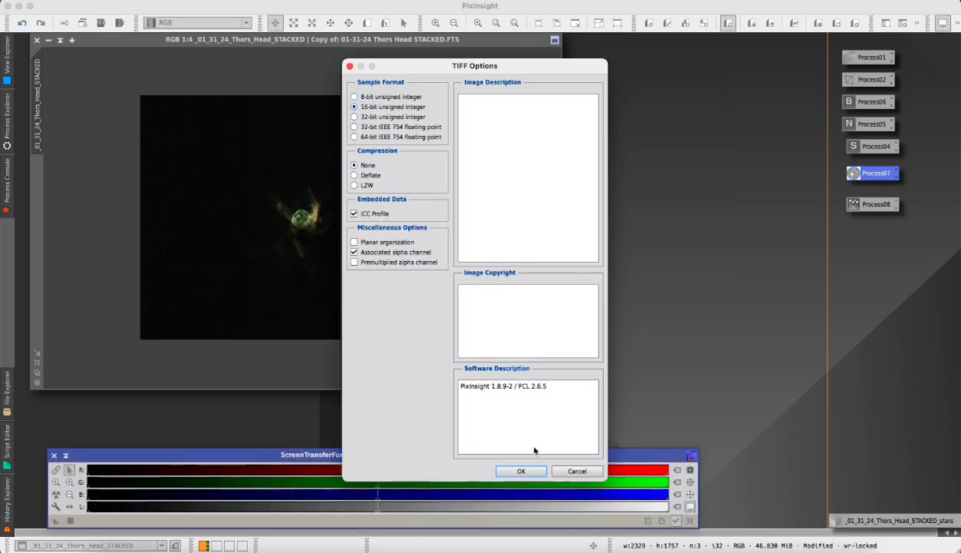
click(521, 471)
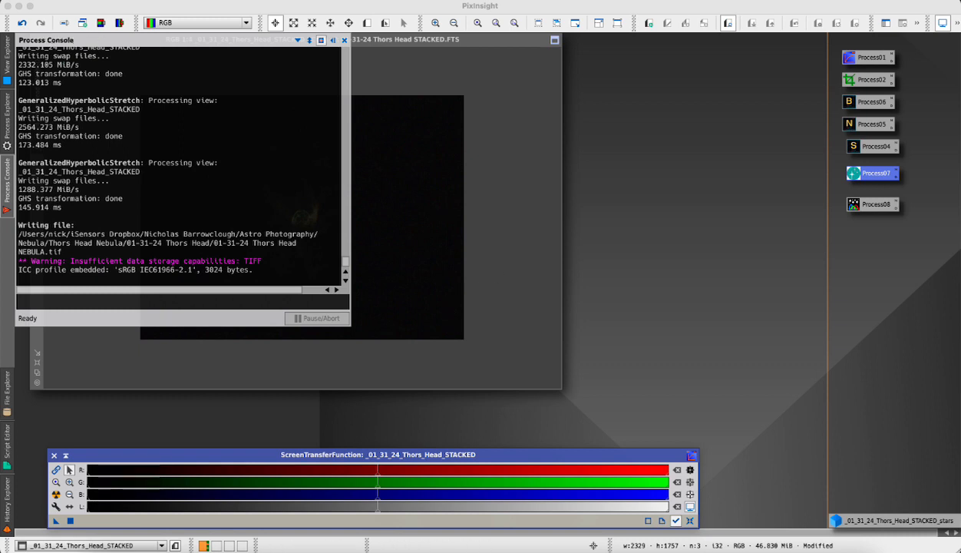
click(333, 40)
click(37, 41)
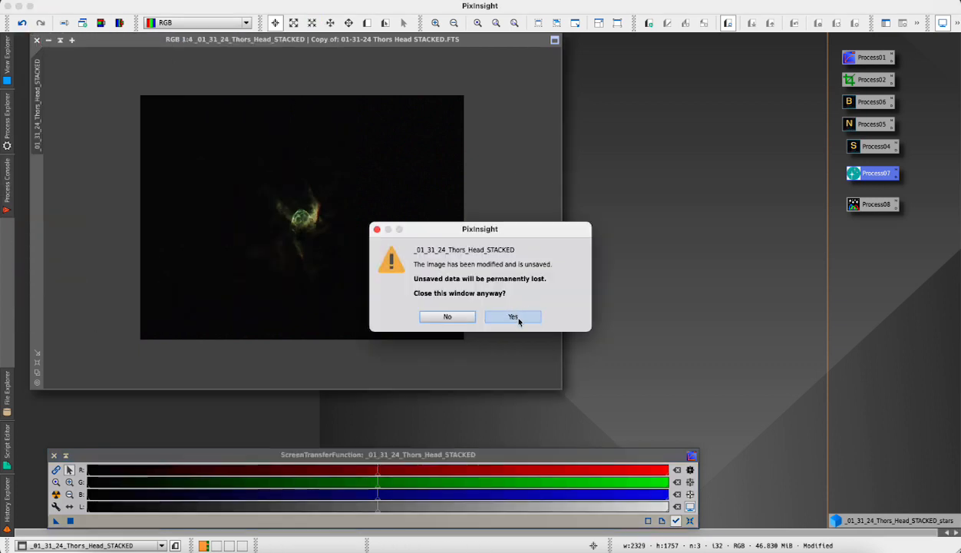
click(513, 316)
- Restore the minimized stars image and reset its screen stretch
double_click(895, 521)
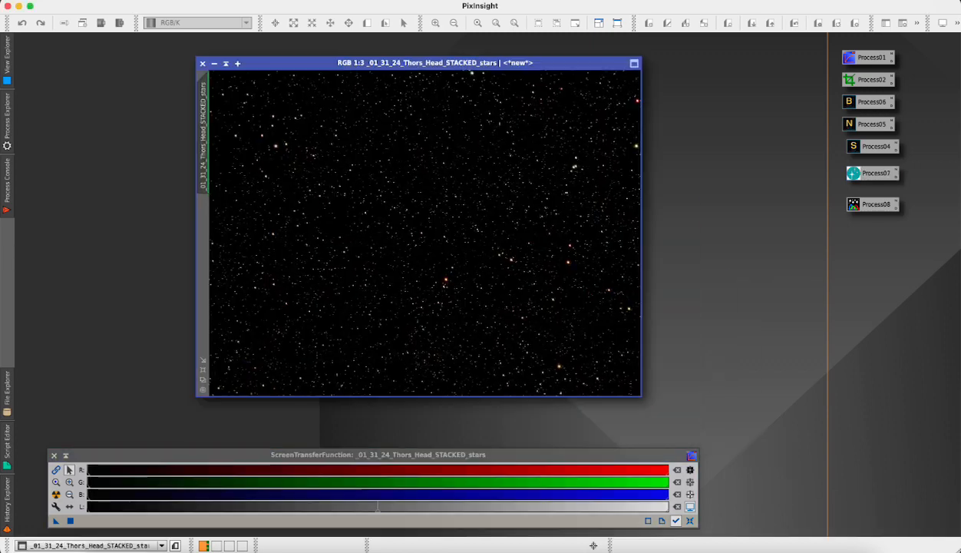
drag(533, 66, 441, 66)
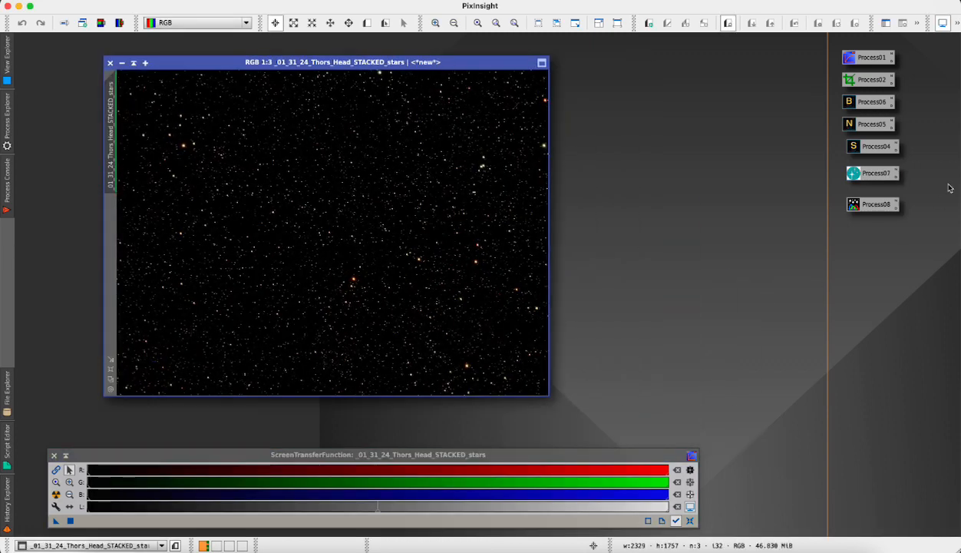
click(676, 507)
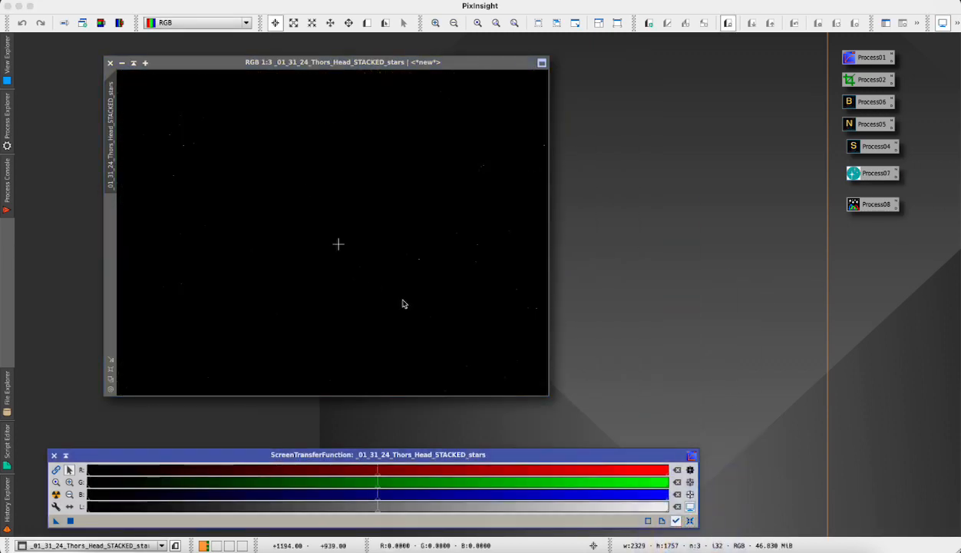
- Stretch the stars image with GeneralizedHyperbolicStretch at a stretch factor of 6.350 under real-time preview, and close the tool and preview
double_click(853, 174)
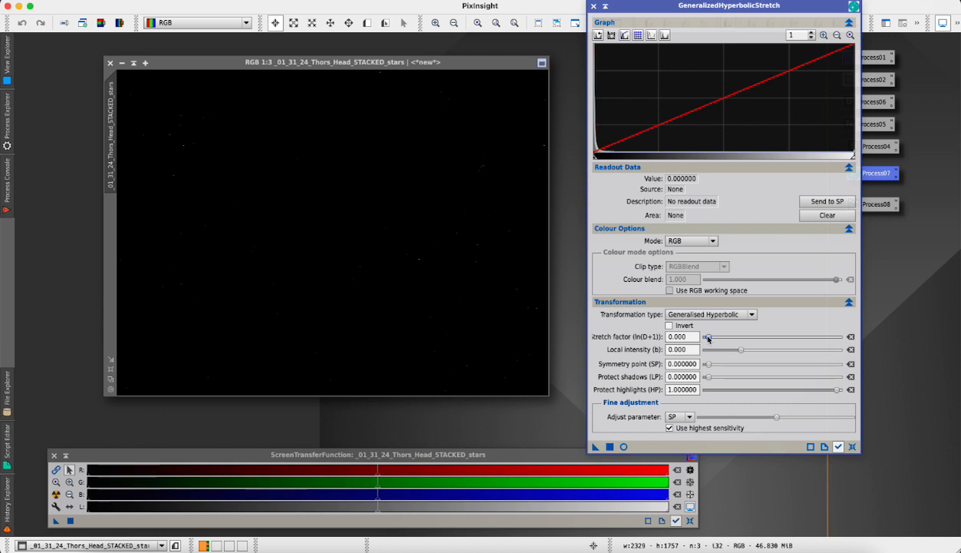
drag(708, 336, 751, 339)
click(623, 446)
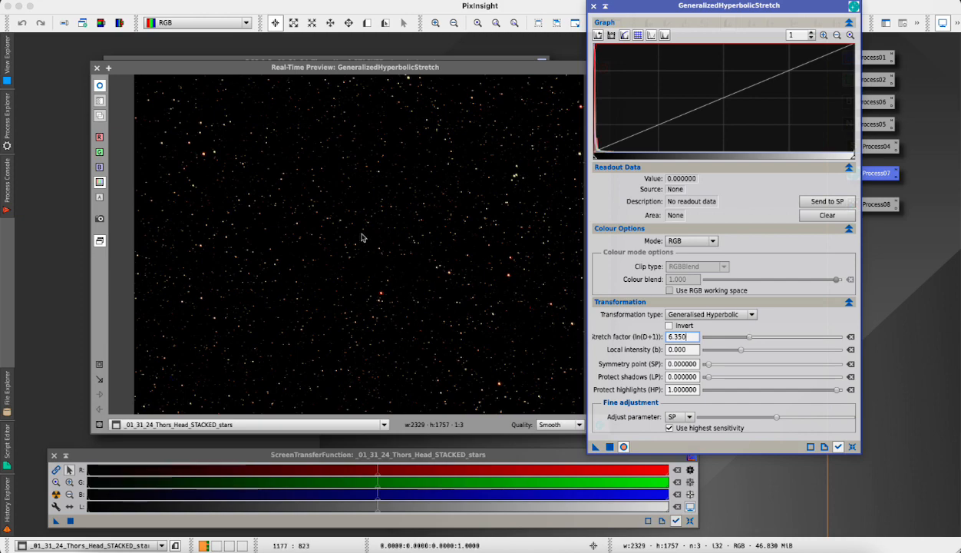
click(609, 446)
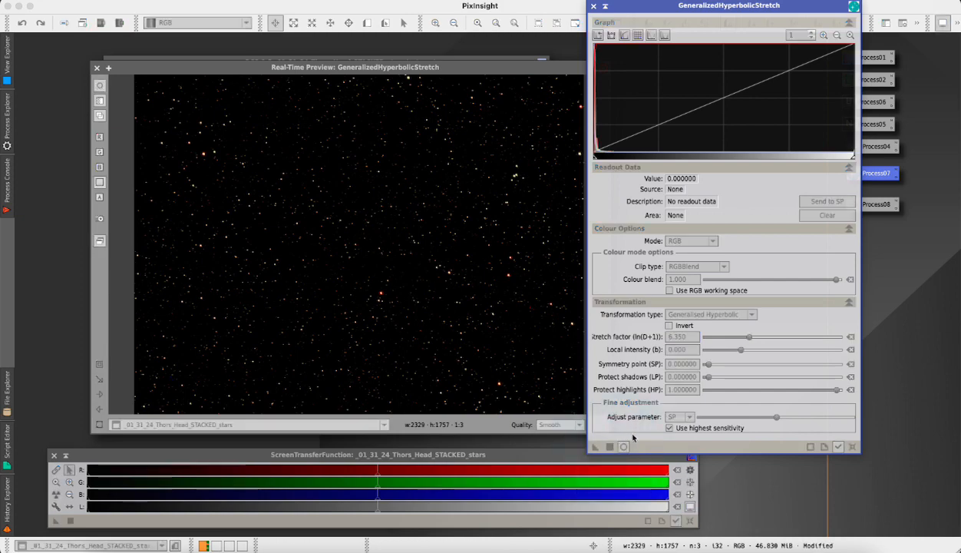
click(852, 446)
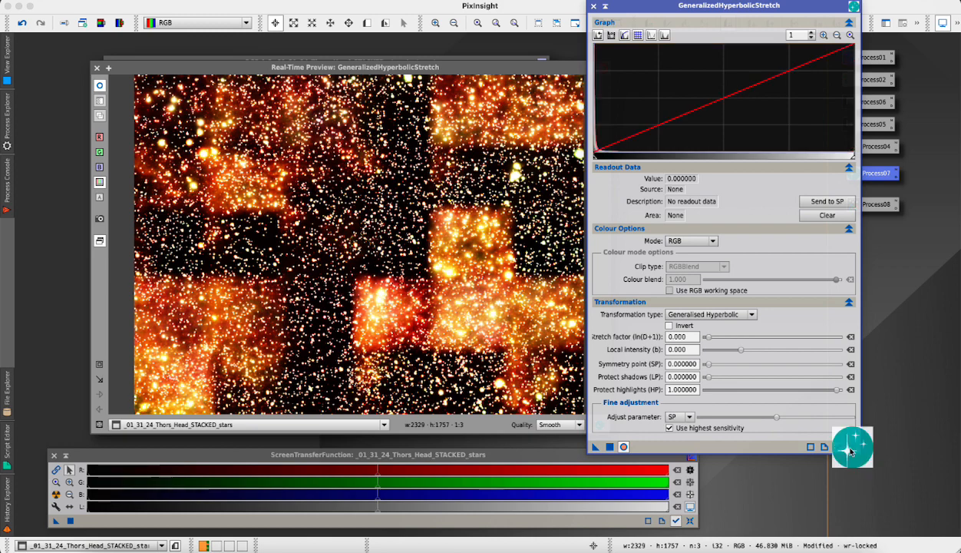
click(594, 6)
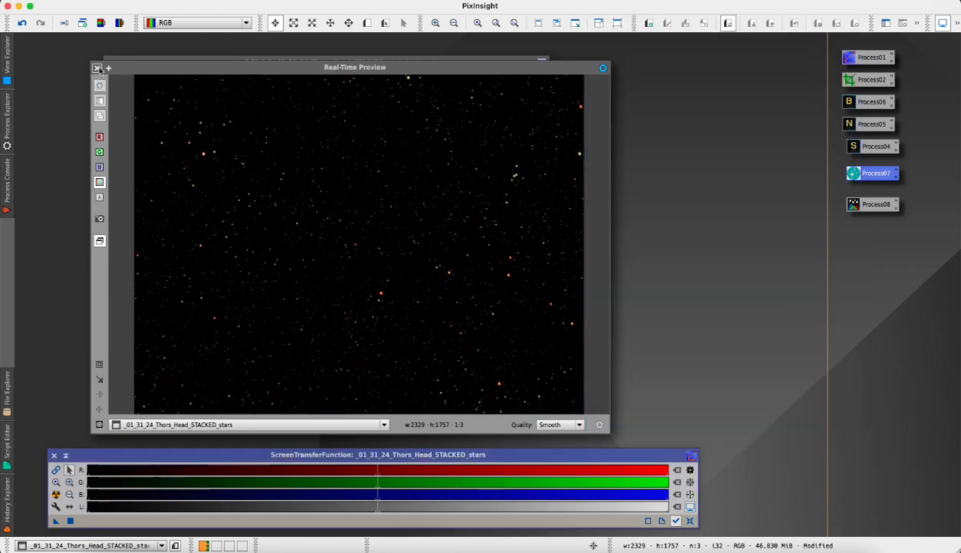
click(97, 68)
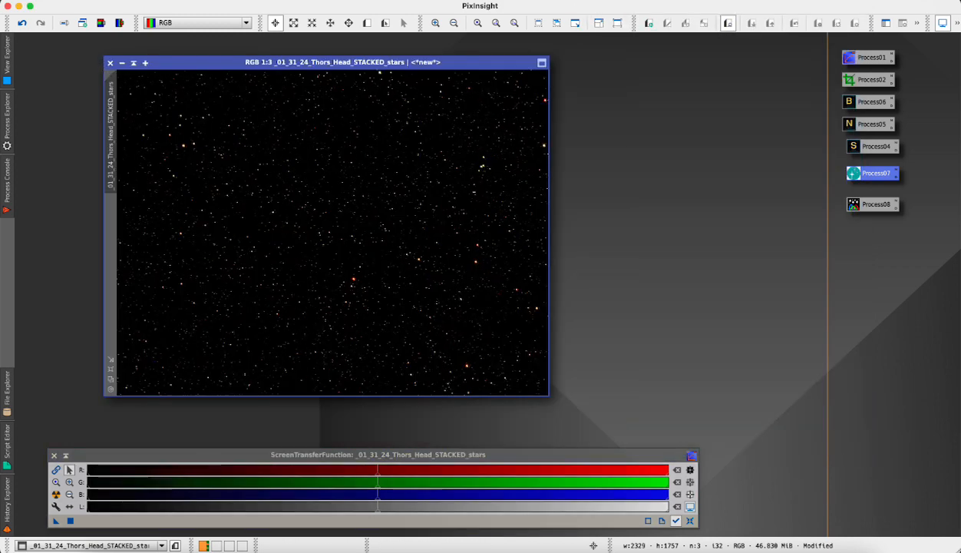
- Save the stretched stars image as a 16-bit unsigned integer TIFF named 01-31-24 Thors Head STARS in the 01-31-24 Thors Head folder
click(78, 1)
click(102, 93)
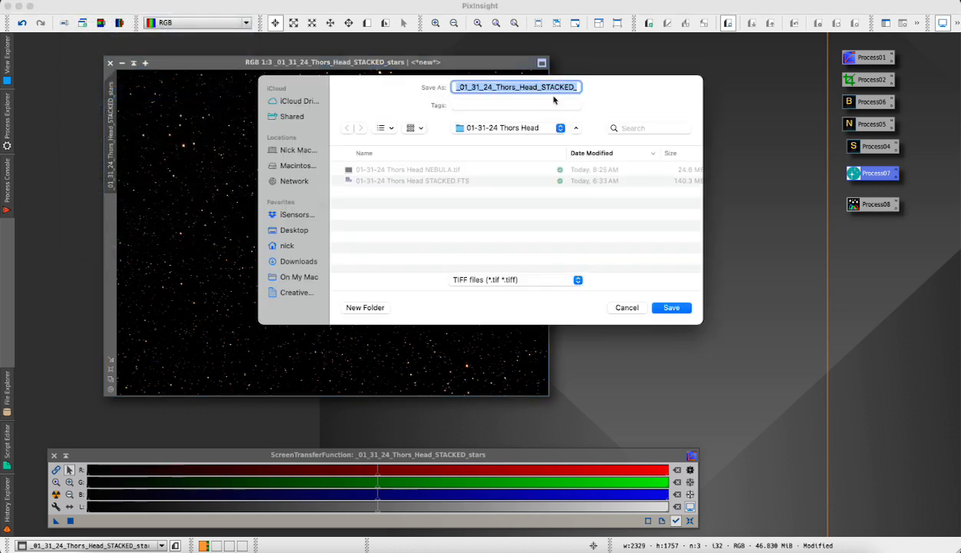
click(439, 173)
click(537, 87)
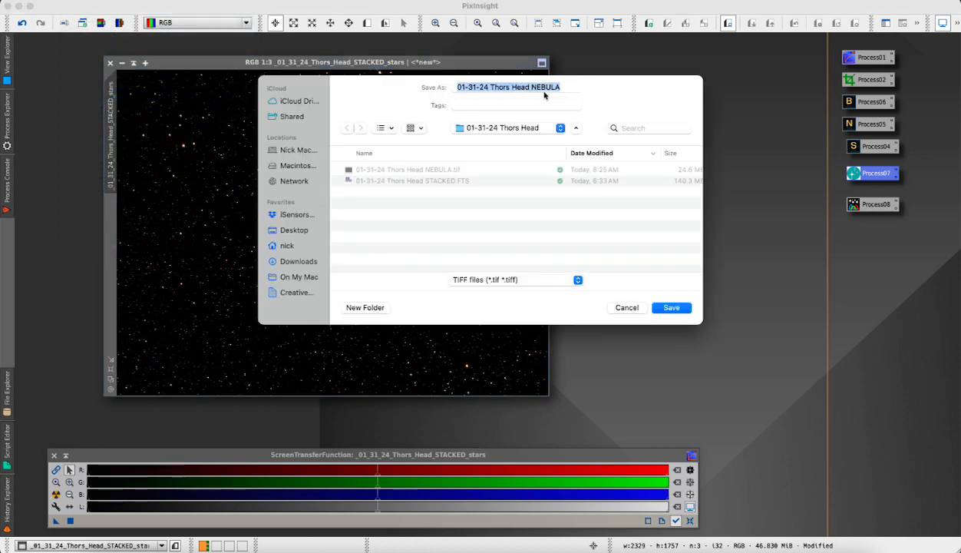
double_click(541, 87)
text(STARS)
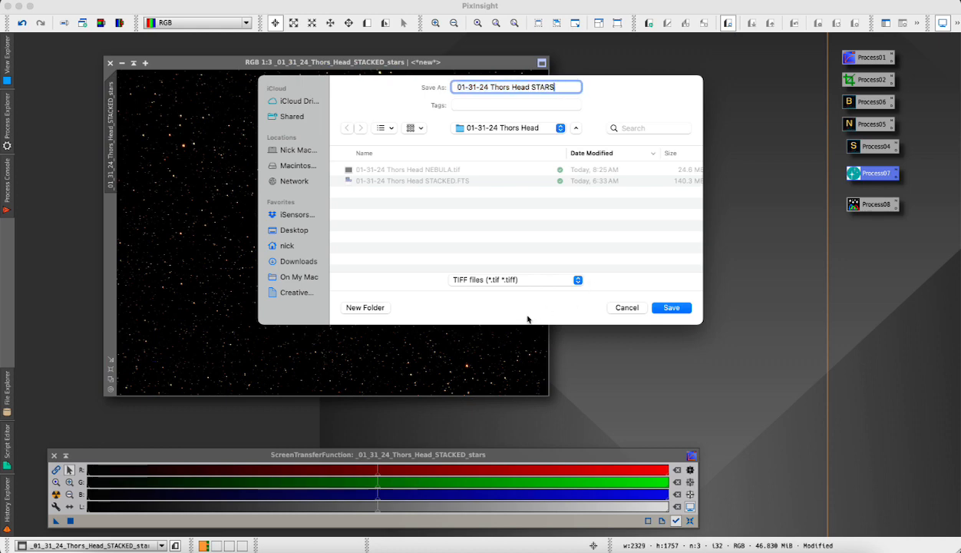
click(512, 281)
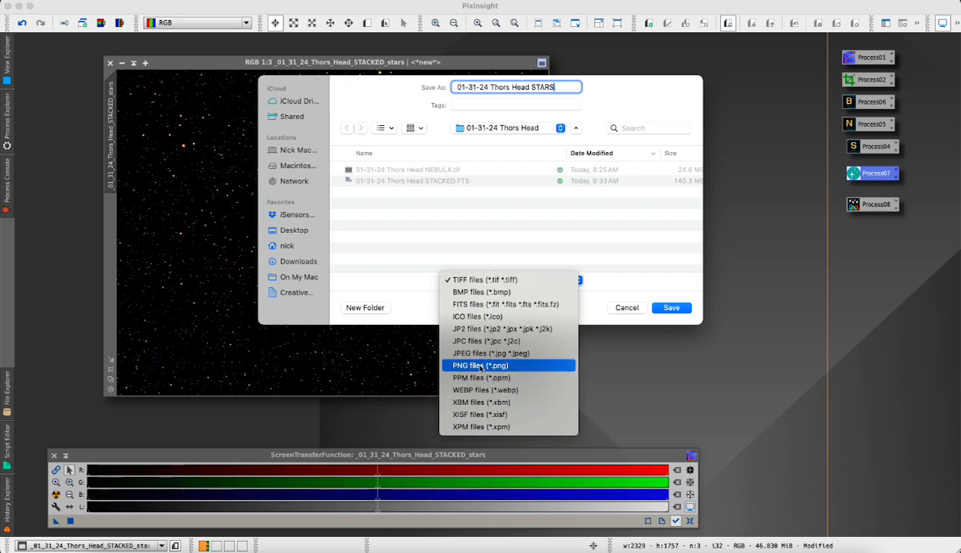
click(488, 280)
click(666, 307)
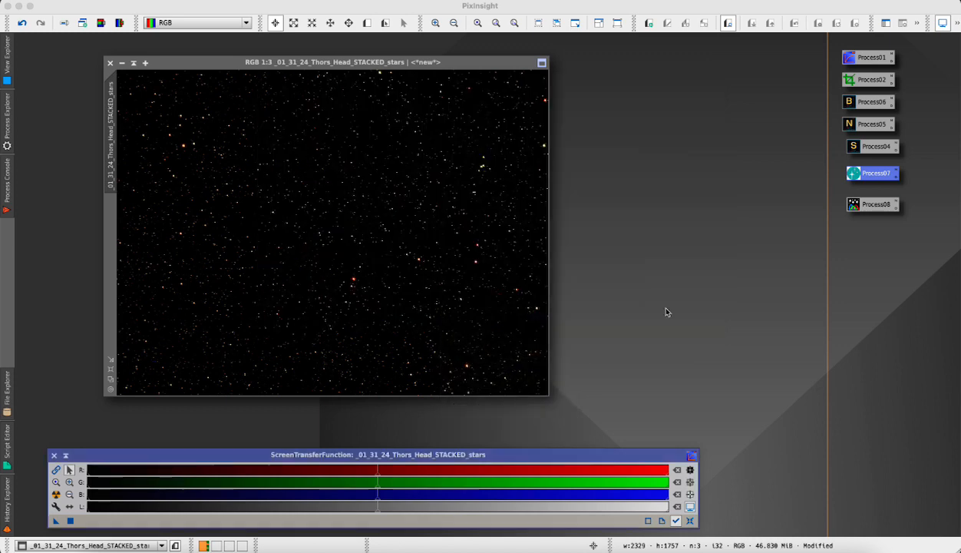
click(355, 107)
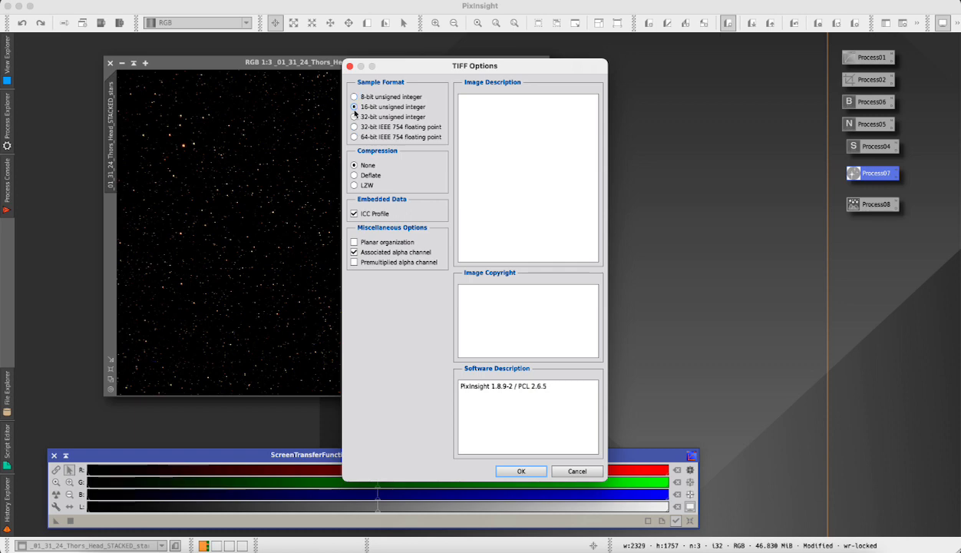
click(520, 472)
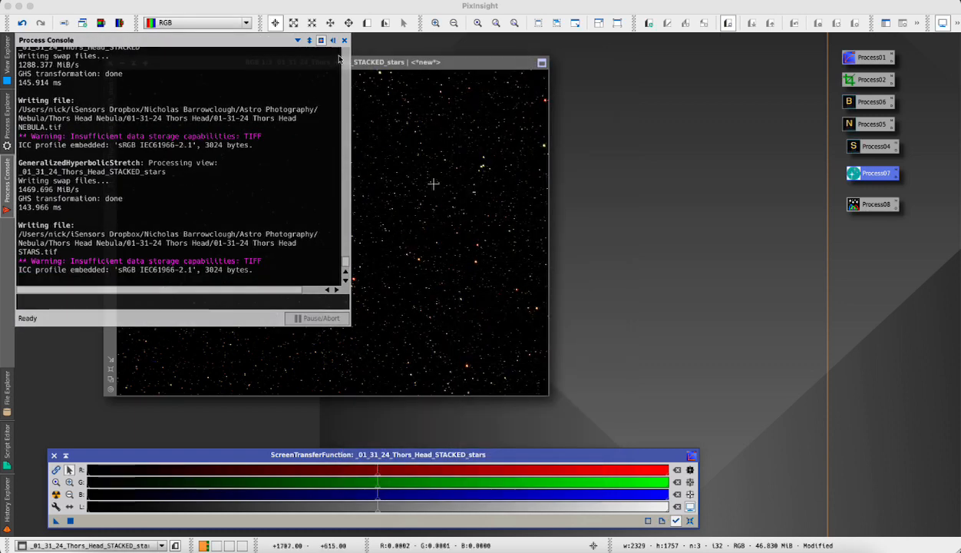
click(332, 40)
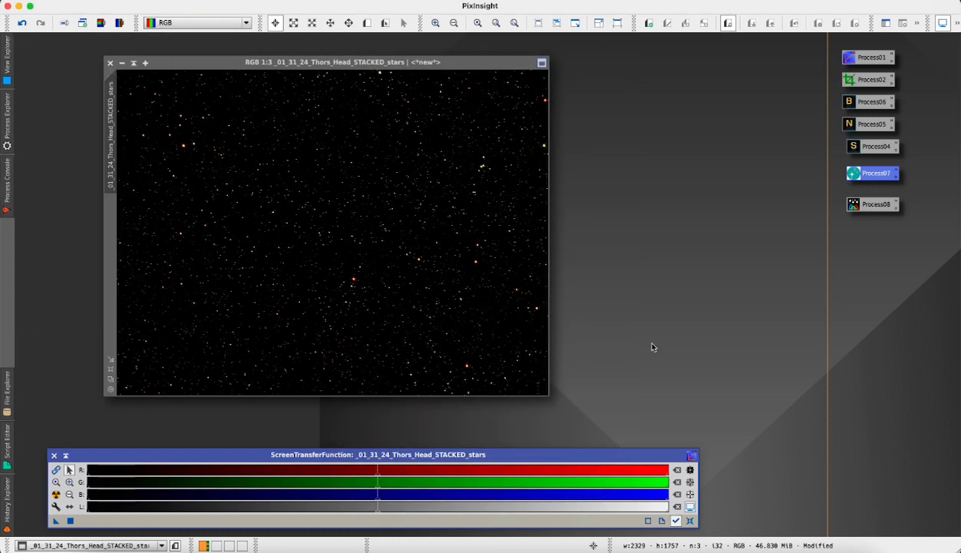
- Switch to Photoshop and start Load Files into Stack, browsing for the source files
click(708, 547)
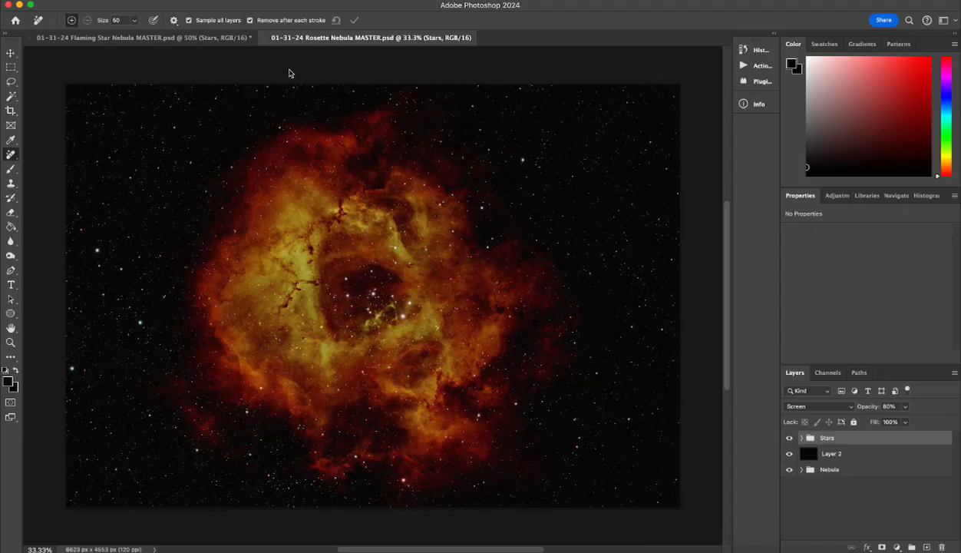
click(106, 1)
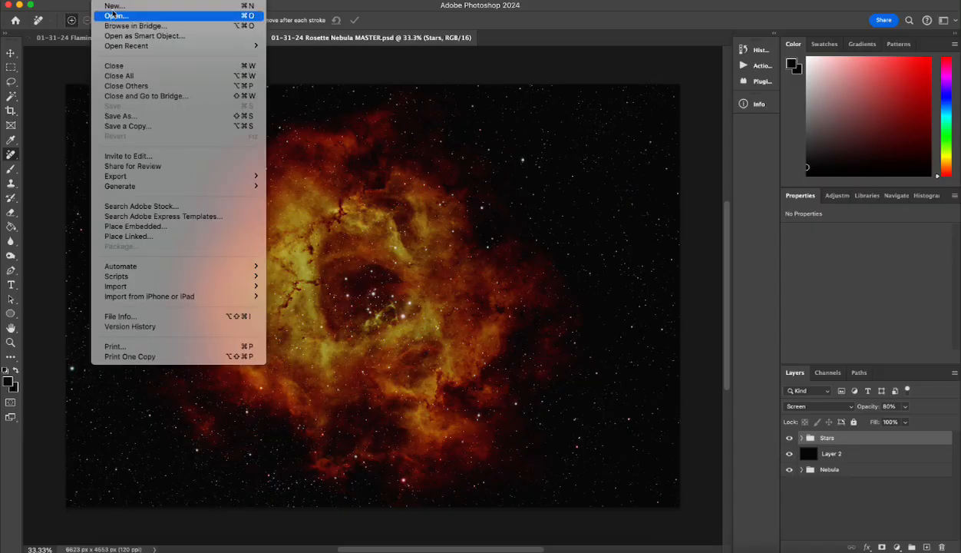
mouse_move(121, 278)
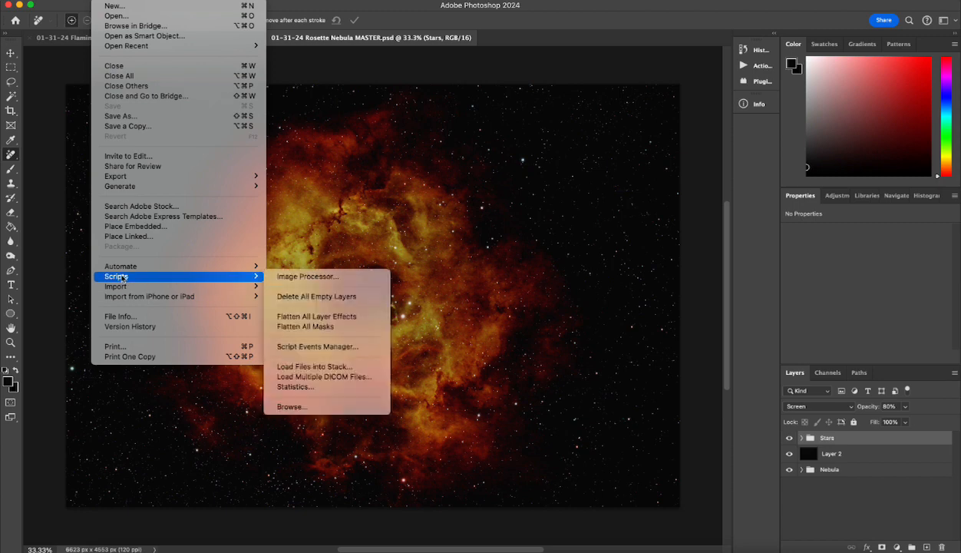
click(321, 367)
click(544, 289)
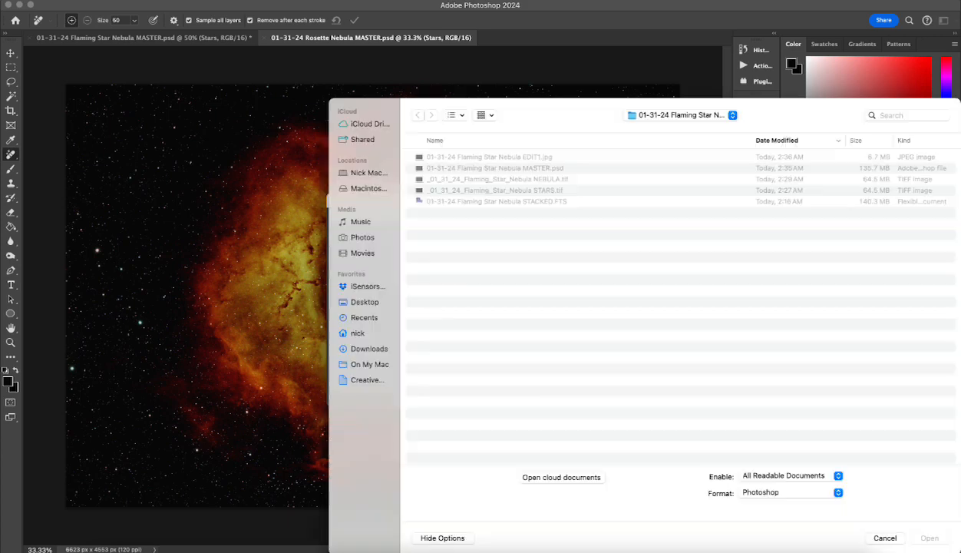
- Load 01-31-24 Thors Head STARS.tif and 01-31-24 Thors Head NEBULA.tif from the 01-31-24 Thors Head folder as layers of one document
click(680, 115)
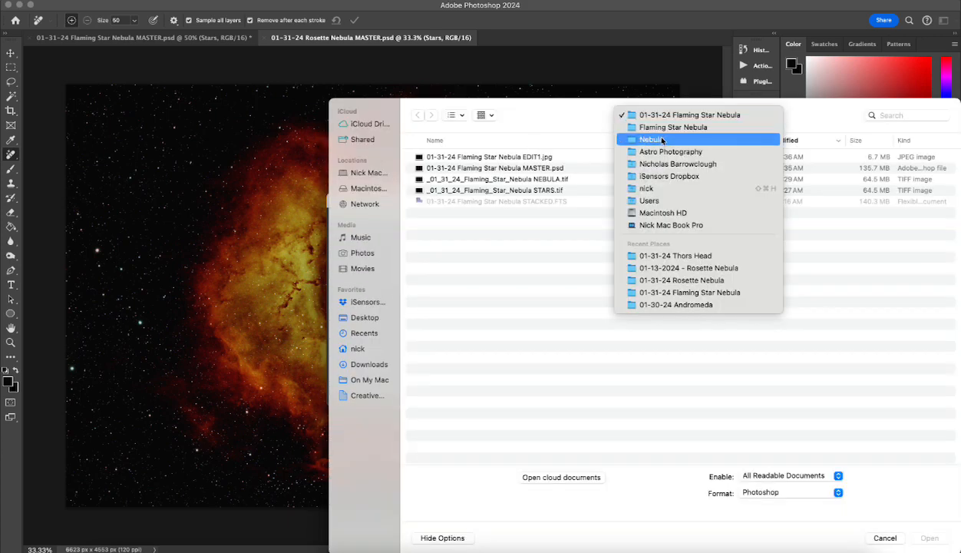
click(648, 139)
double_click(470, 157)
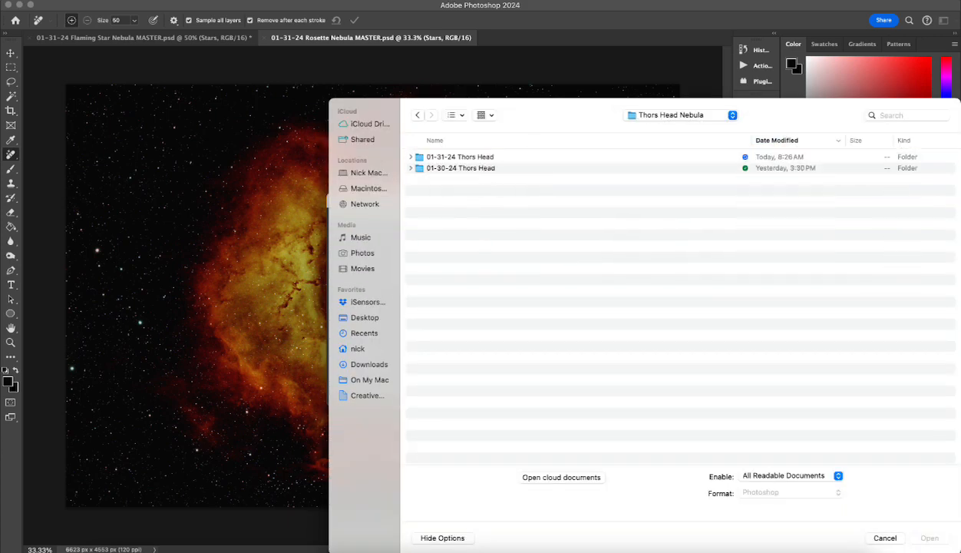
double_click(459, 157)
click(504, 158)
shift+click(498, 168)
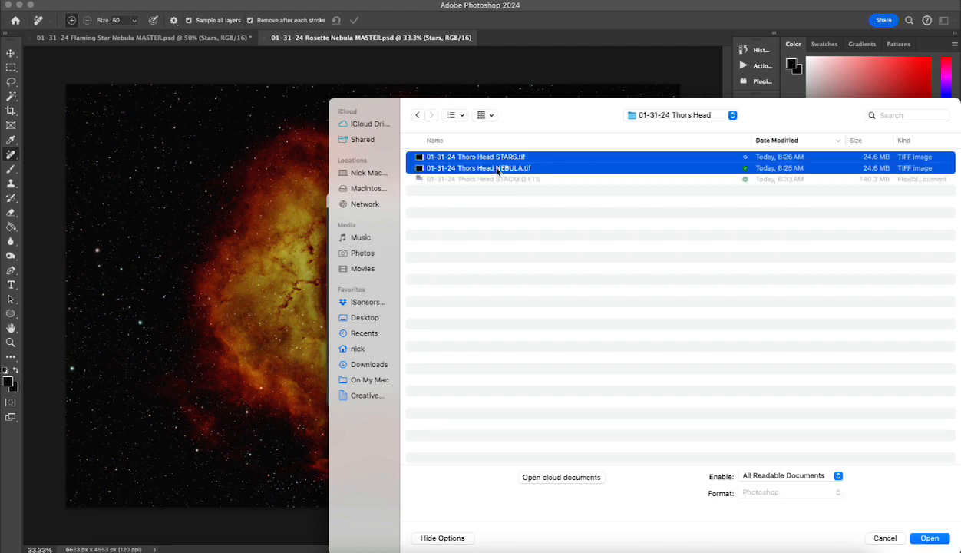
click(928, 538)
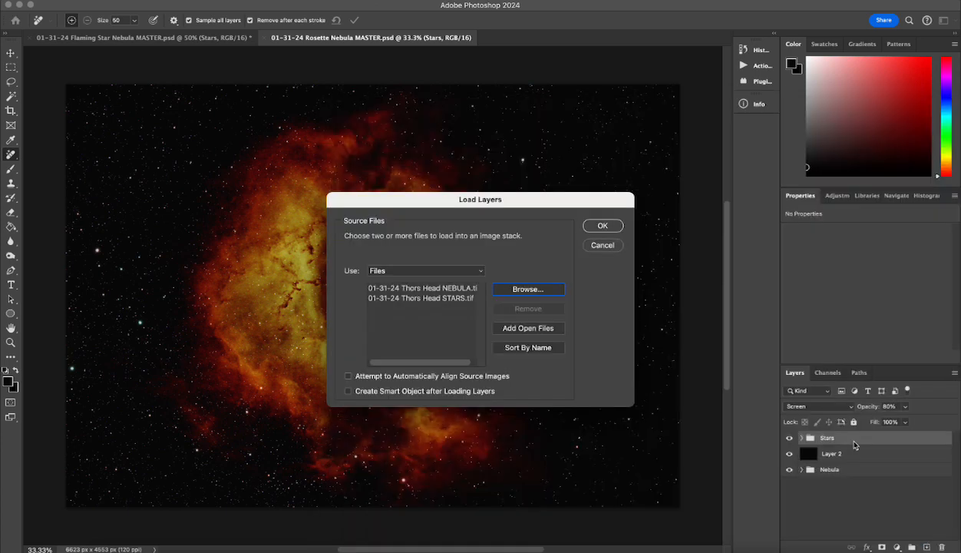
click(612, 230)
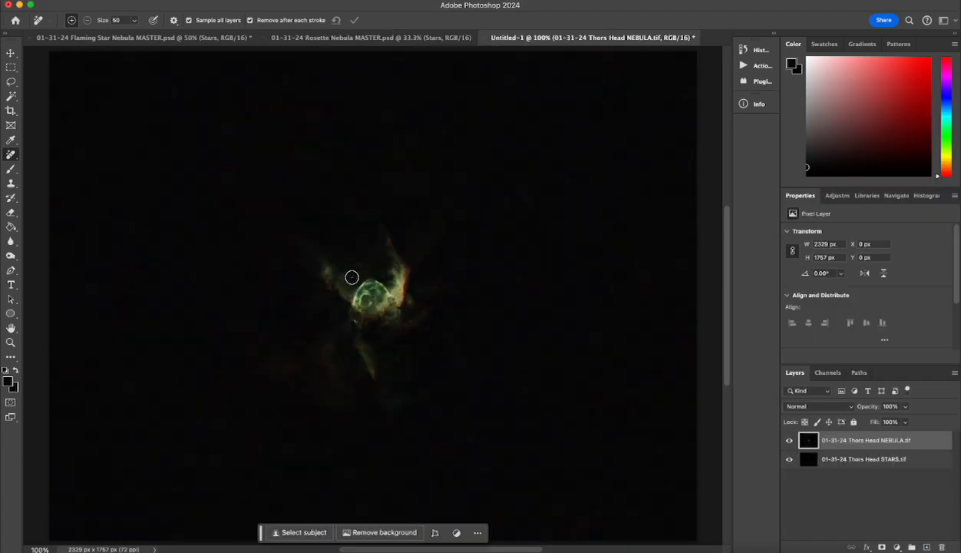
- Move the STARS layer above the NEBULA layer and place it in a new group named Stars
scroll(352, 278, up, 1)
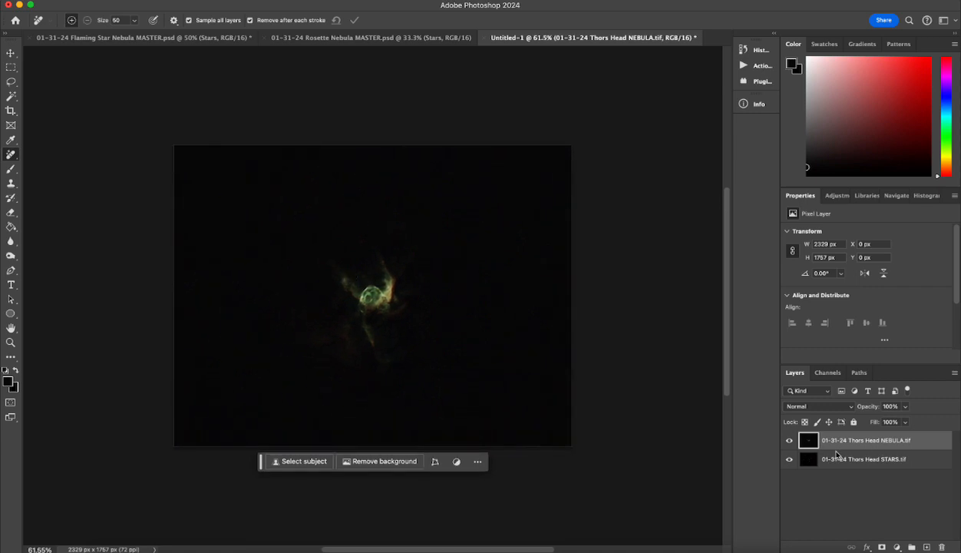
drag(822, 465, 840, 442)
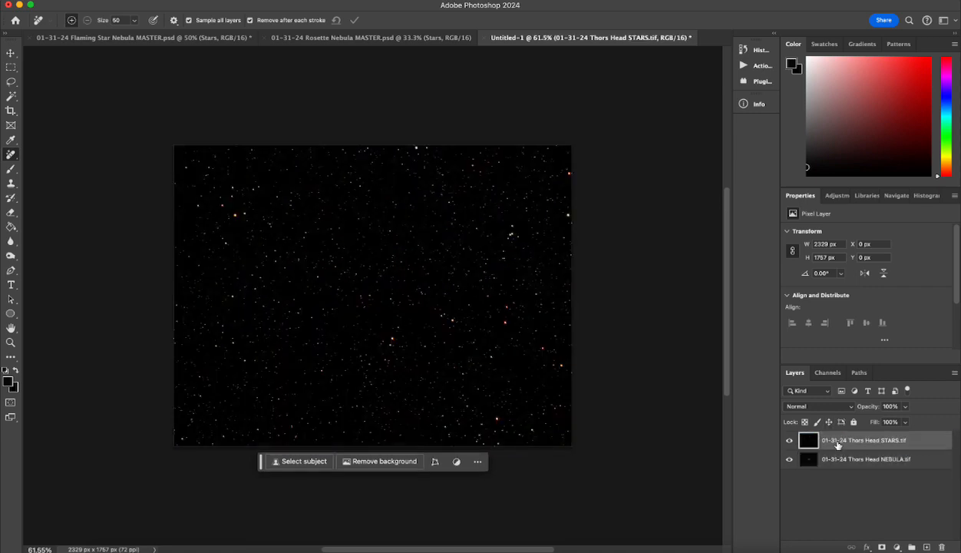
click(911, 546)
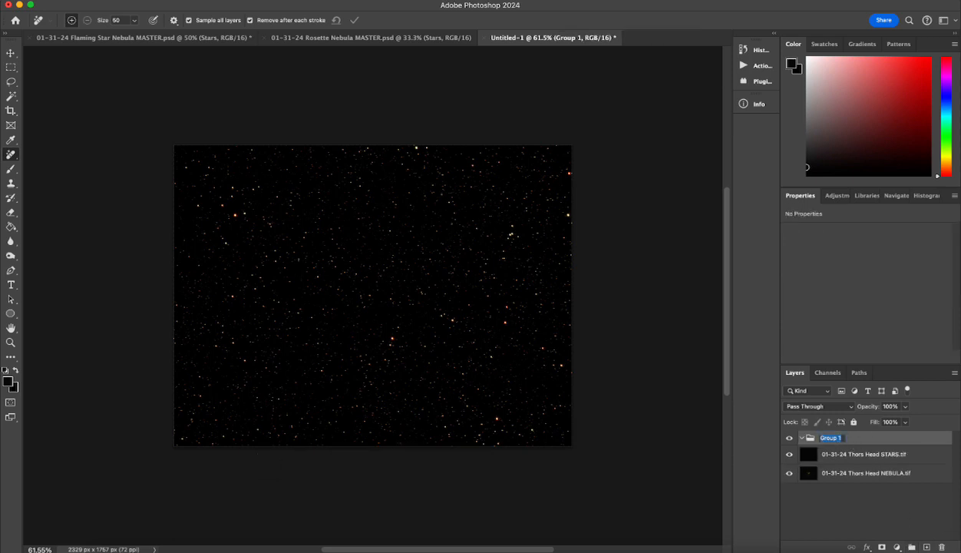
text(Stars)
key(Return)
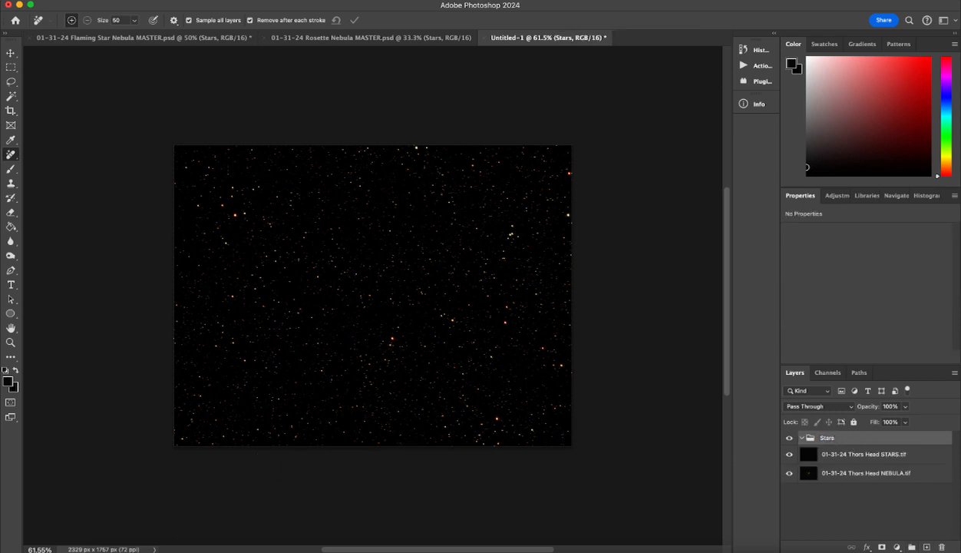
drag(838, 454, 828, 443)
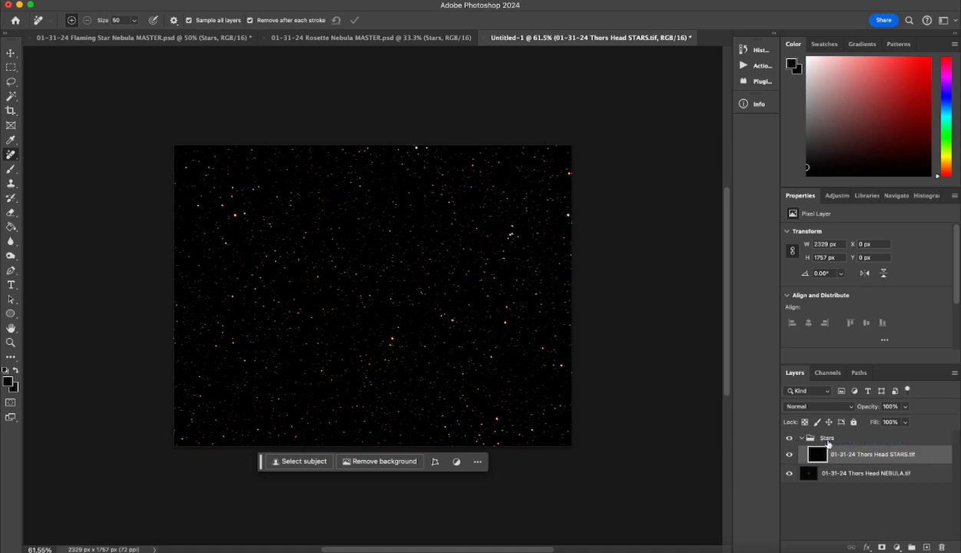
click(822, 439)
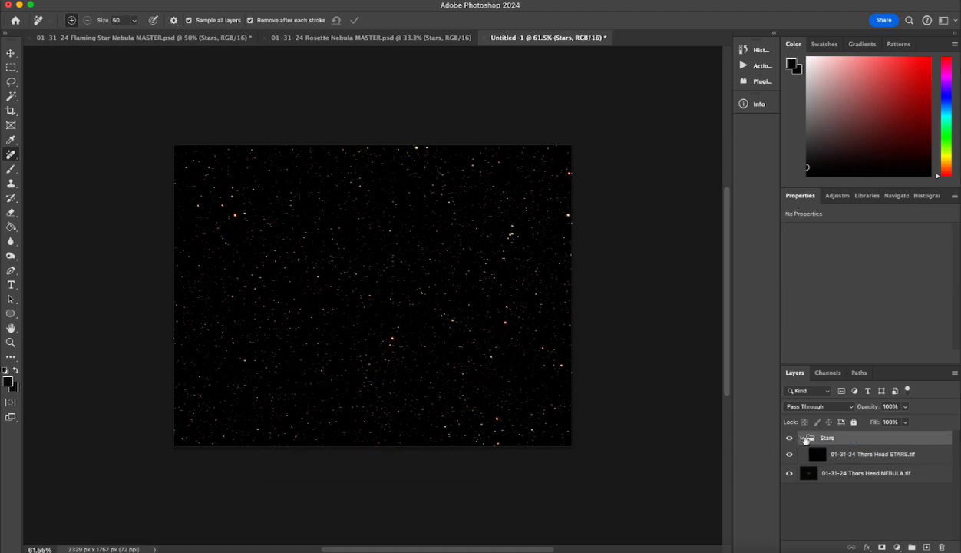
click(804, 439)
- Set the Stars group's blending mode to Screen and inspect the combined image around the nebula
click(820, 407)
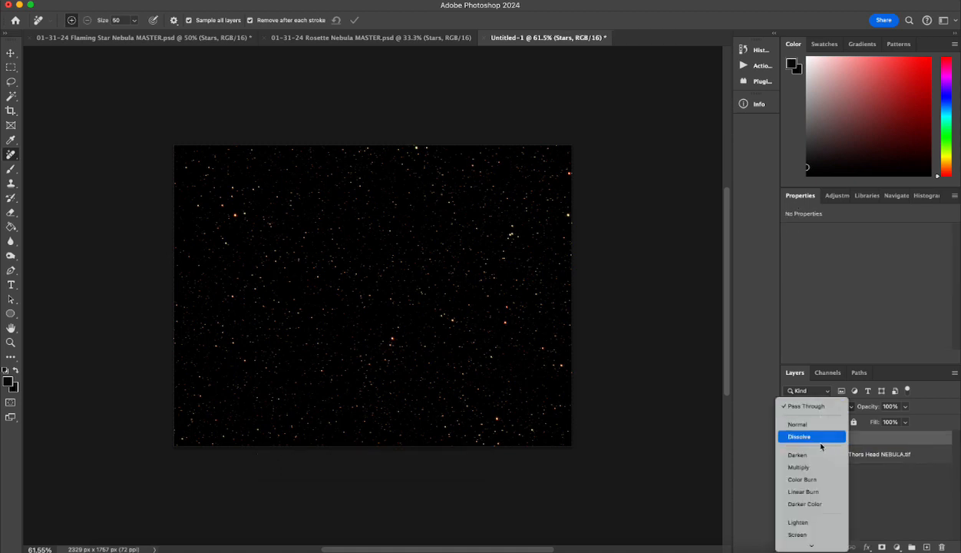
click(798, 535)
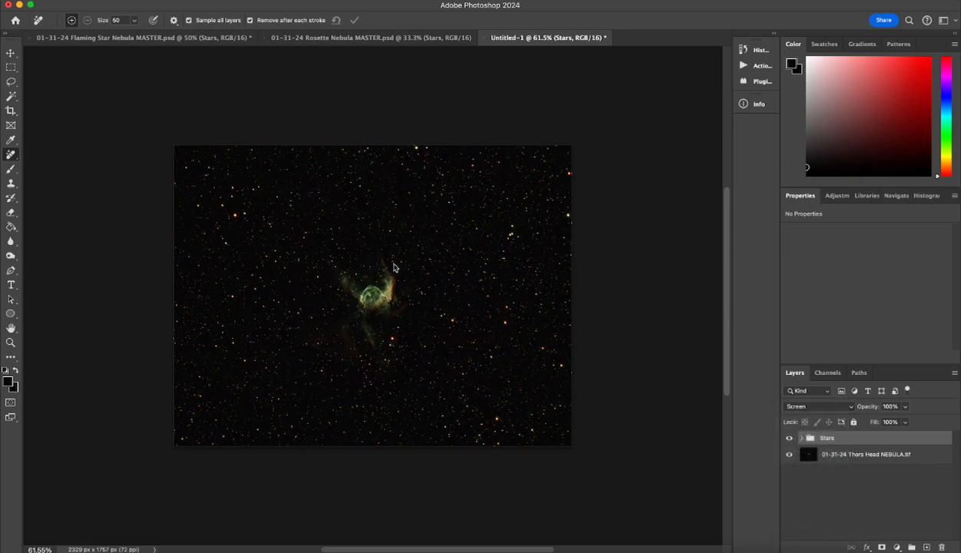
scroll(378, 350, up, 5)
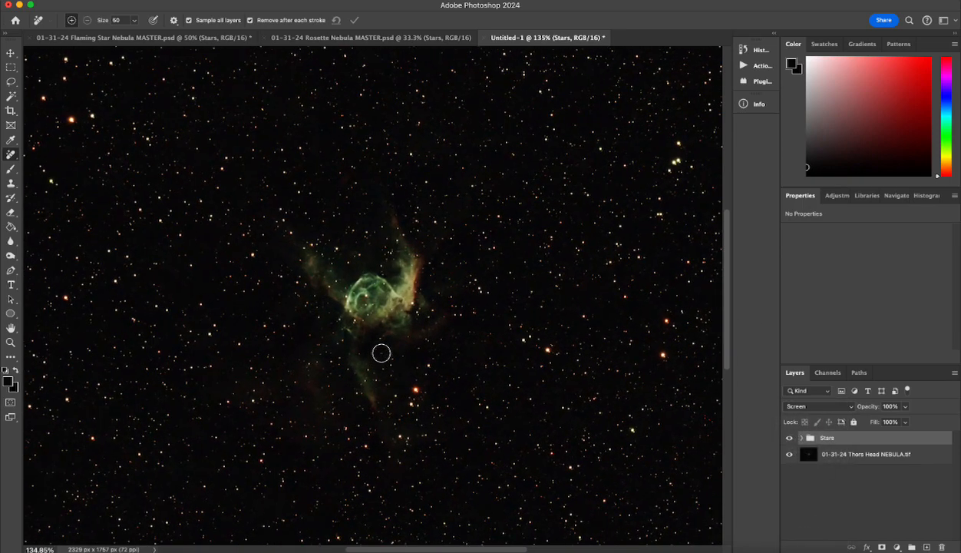
scroll(442, 353, down, 4)
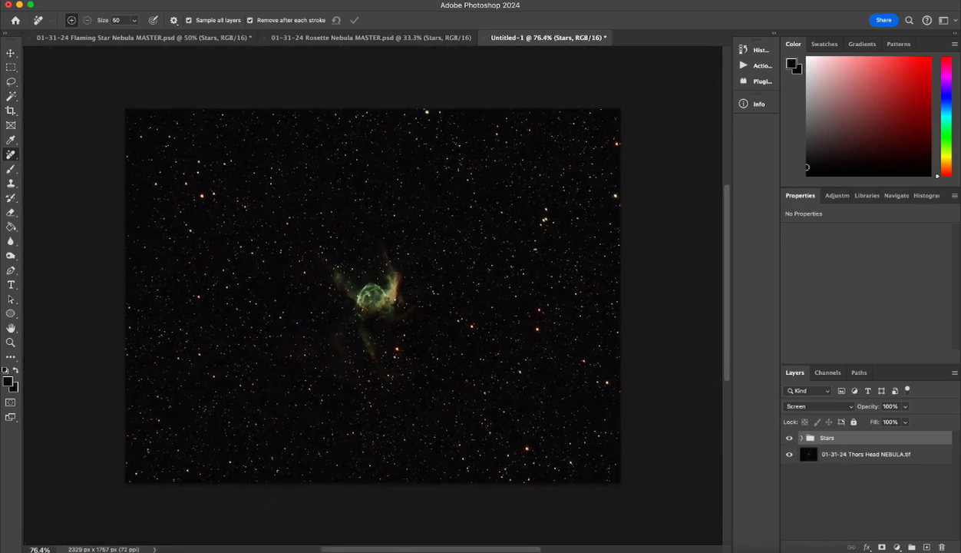
- Create a group named Nebula below the Stars group and put the NEBULA layer into it
click(834, 460)
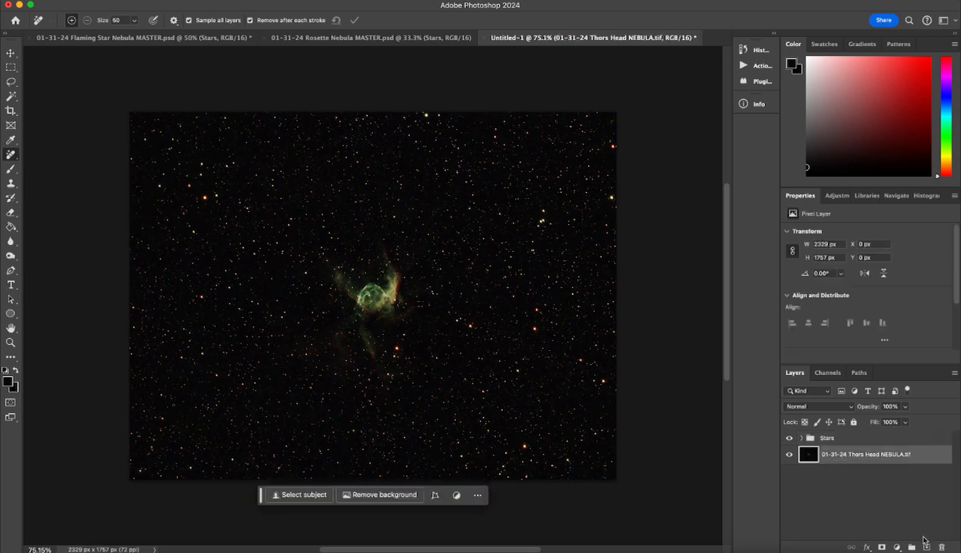
click(912, 547)
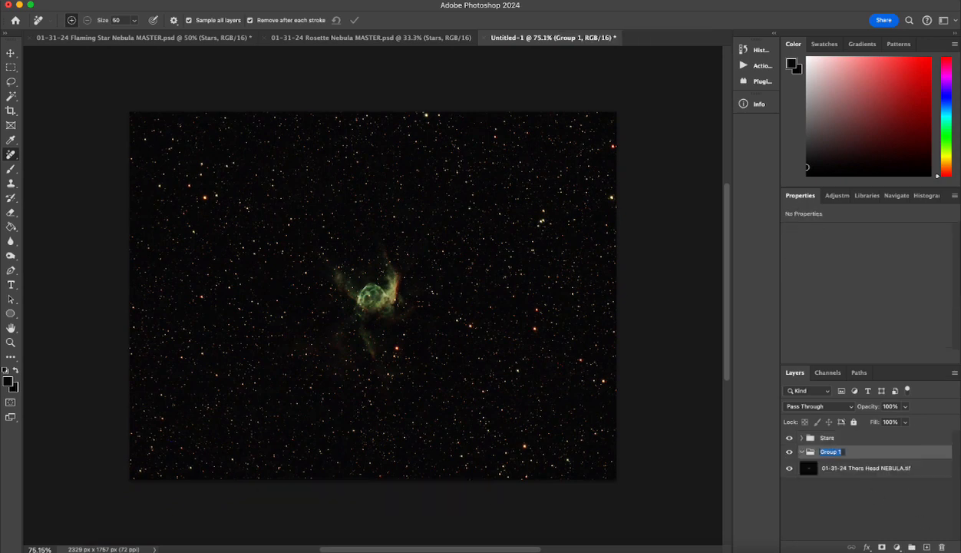
text(Nebula)
key(Return)
drag(837, 474, 808, 469)
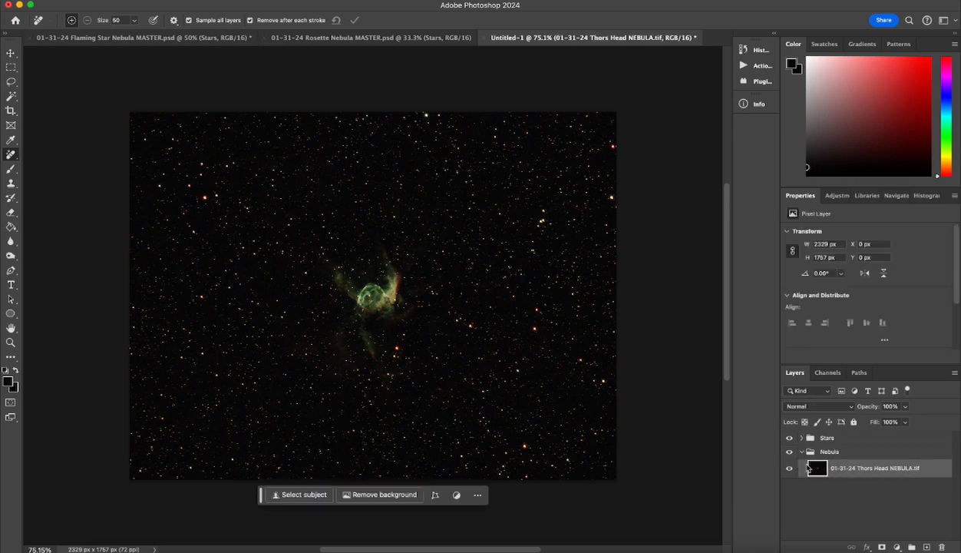
- Review the adjustment layers in the Nebula group of the Rosette Nebula MASTER document and return to the Thors Head document
click(330, 39)
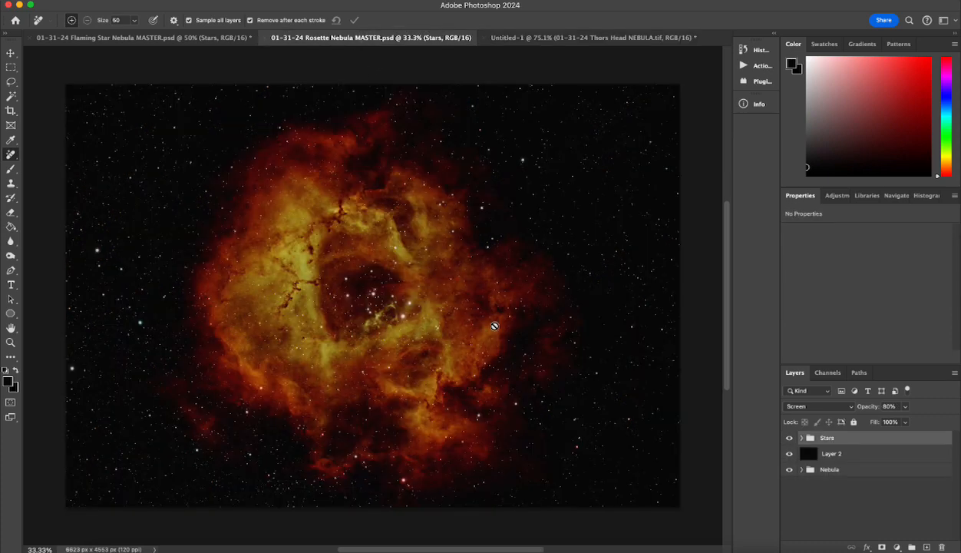
click(801, 469)
scroll(865, 520, down, 3)
scroll(865, 521, down, 2)
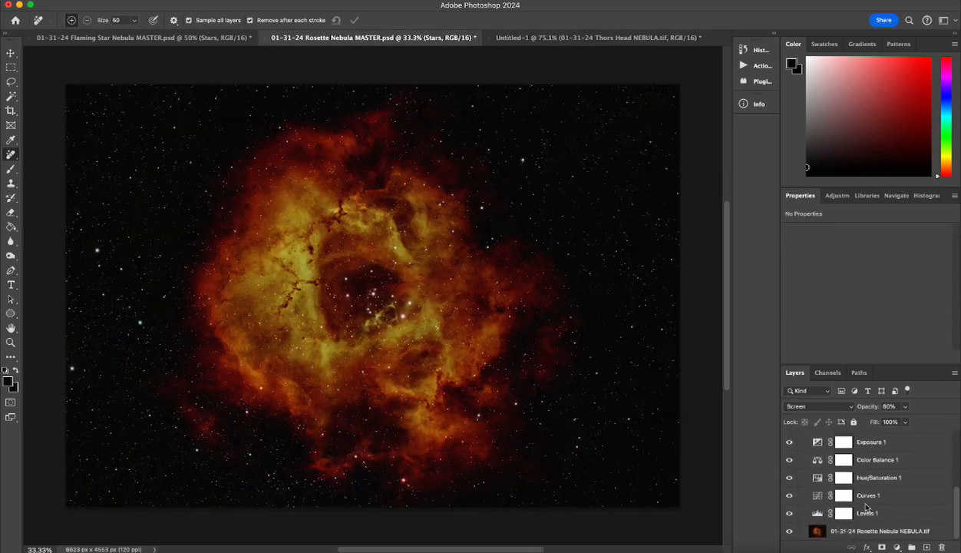
scroll(867, 507, up, 4)
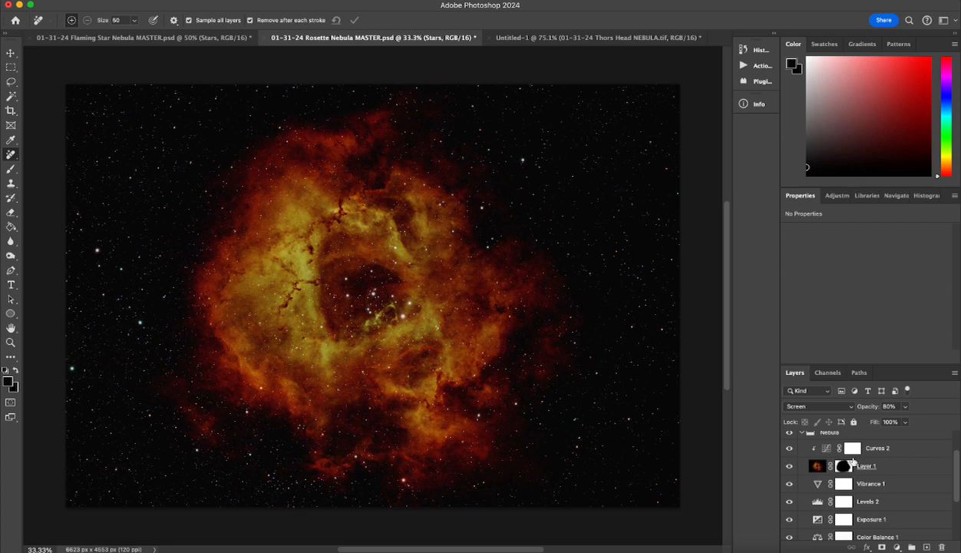
scroll(868, 461, down, 1)
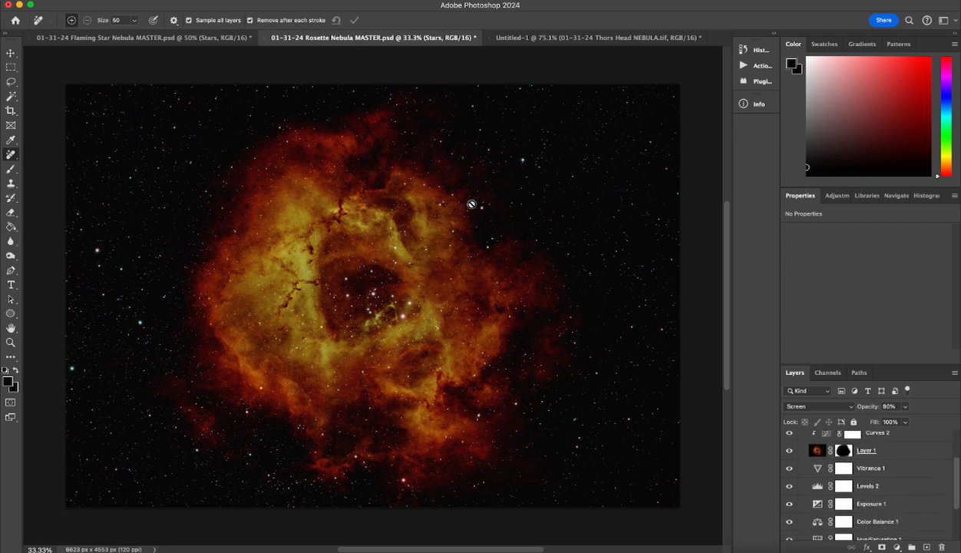
scroll(859, 468, up, 3)
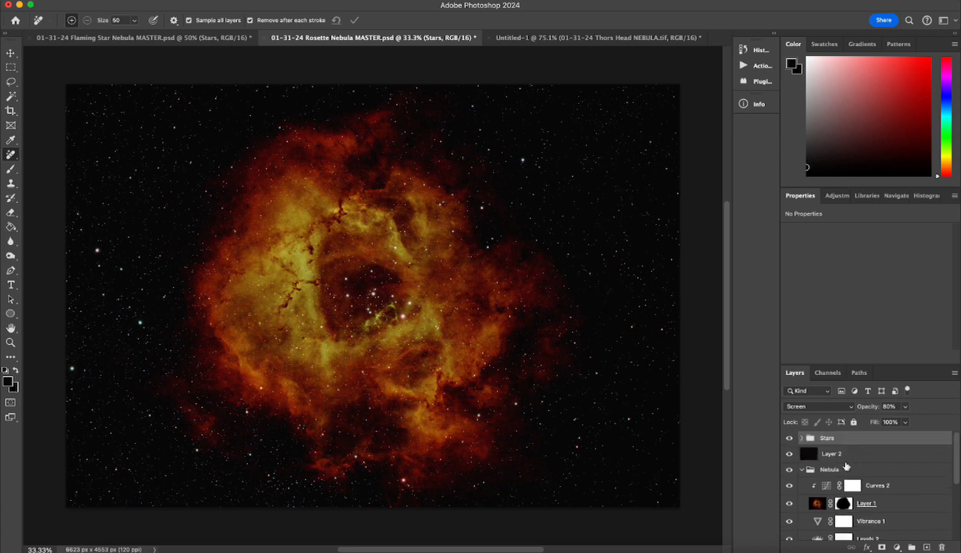
click(801, 470)
click(543, 37)
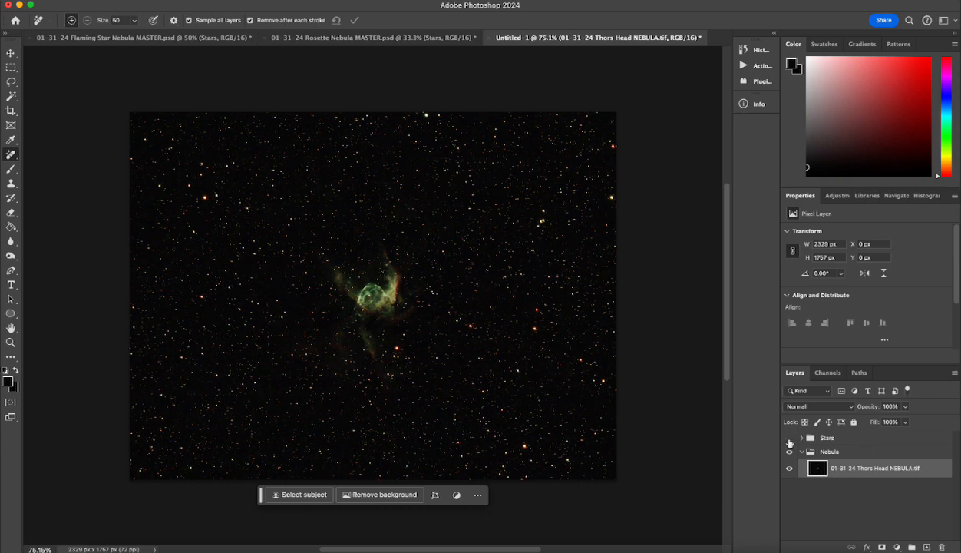
- Hide the Stars group and add a Levels adjustment layer above the NEBULA layer
click(789, 439)
click(835, 195)
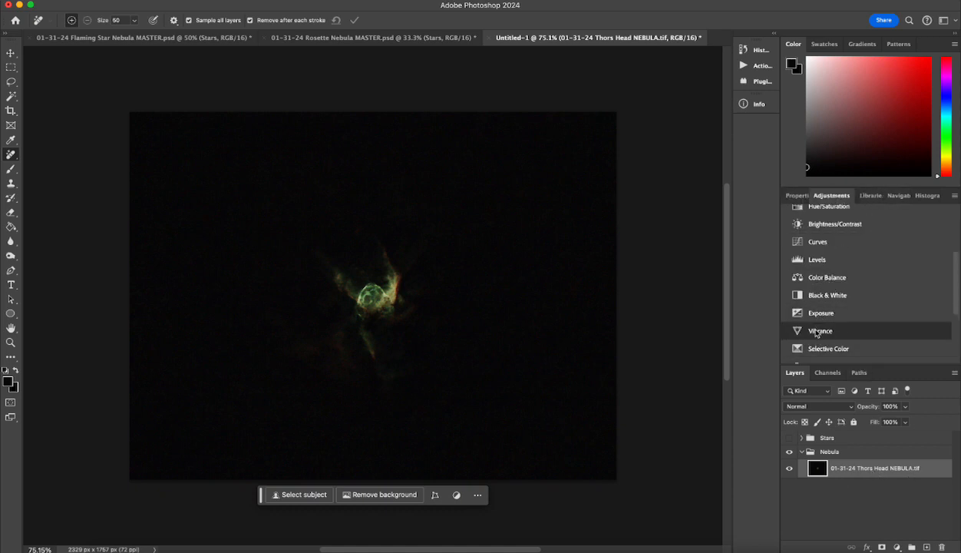
click(817, 260)
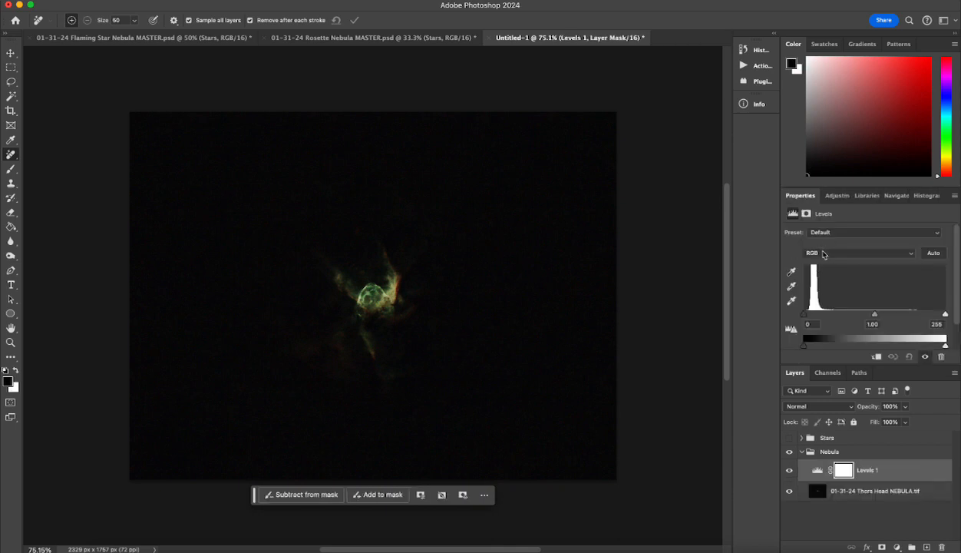
- Raise the Levels black point to 3 in the red channel and slightly in the green and blue channels
click(824, 254)
click(814, 262)
drag(805, 315, 807, 315)
click(821, 254)
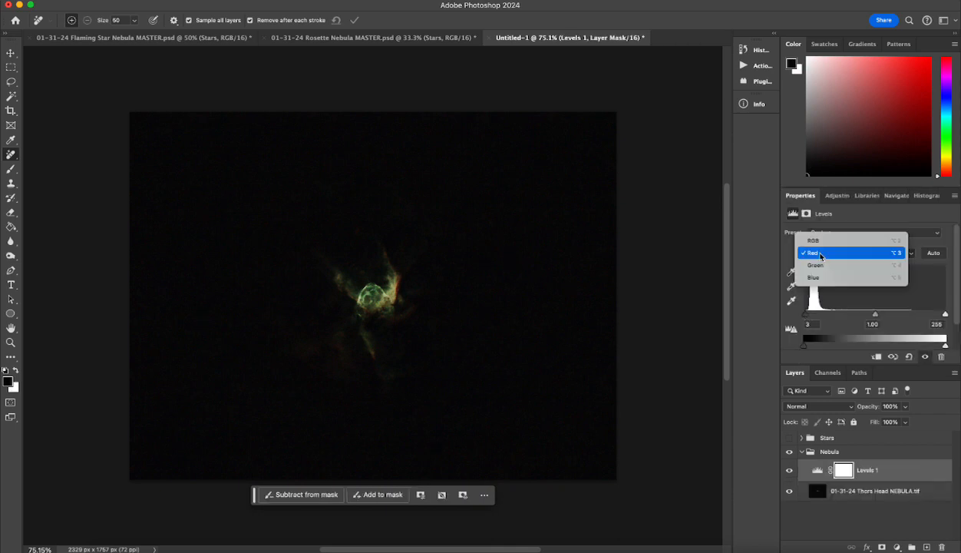
click(815, 265)
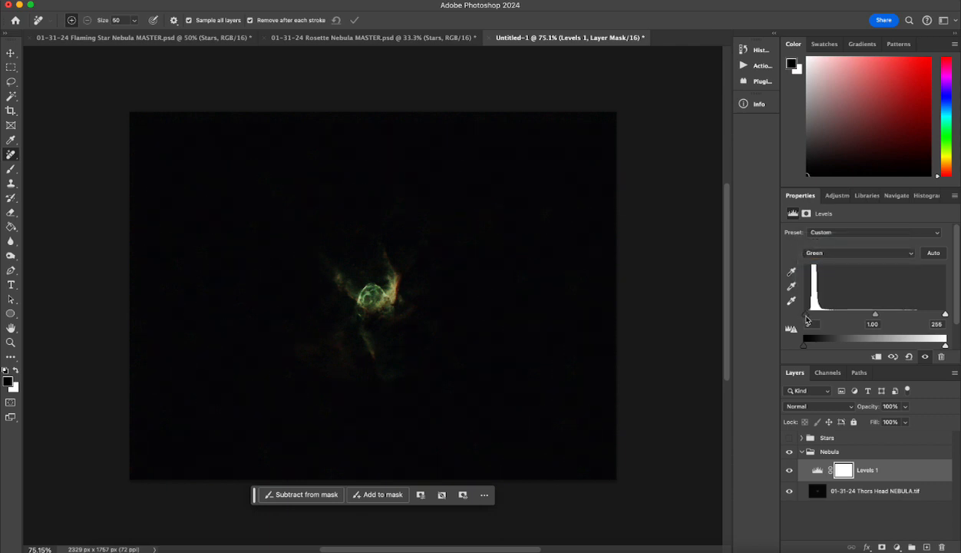
click(811, 254)
click(812, 265)
drag(805, 314, 807, 316)
- Add a Curves adjustment layer above Levels 1 and raise the red curve with points at input 170, output 189 and input 19, output 29
click(829, 196)
click(836, 246)
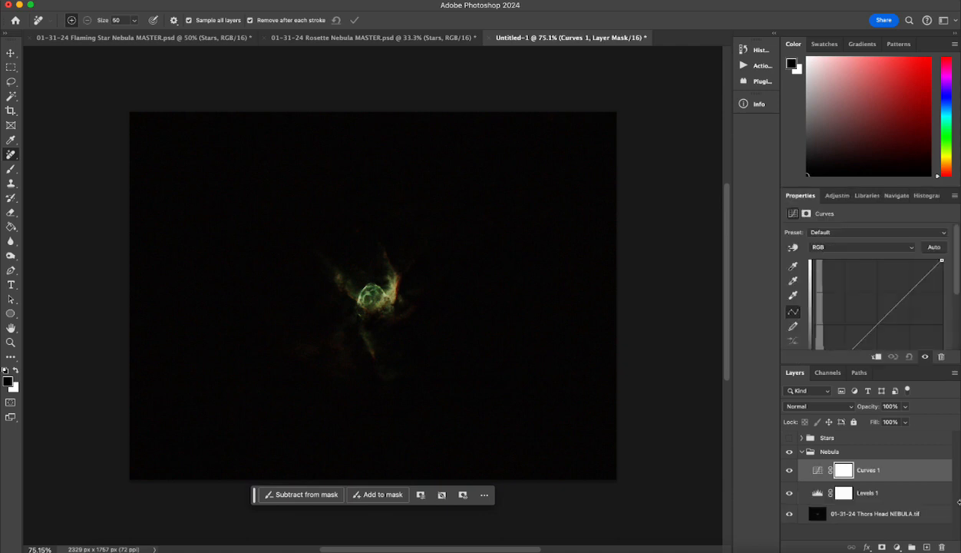
click(859, 249)
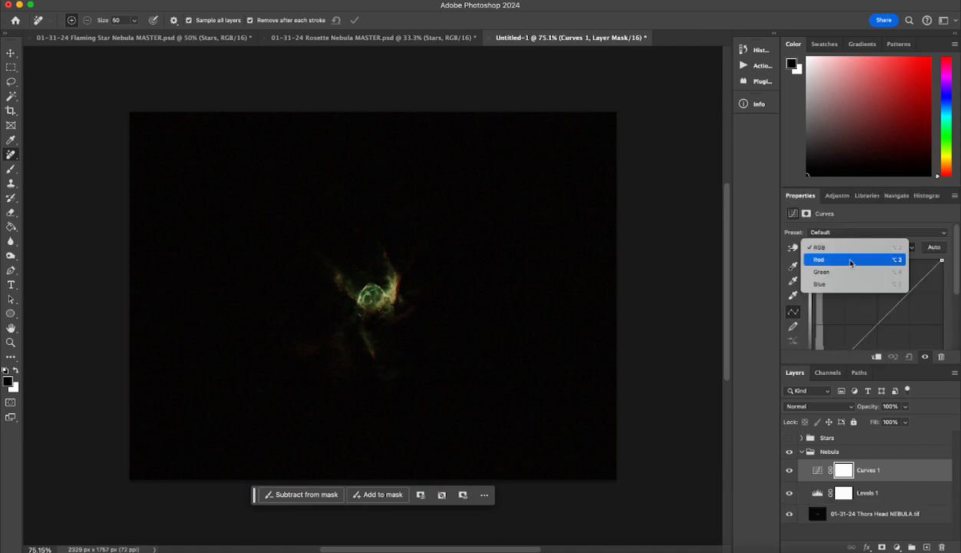
click(853, 263)
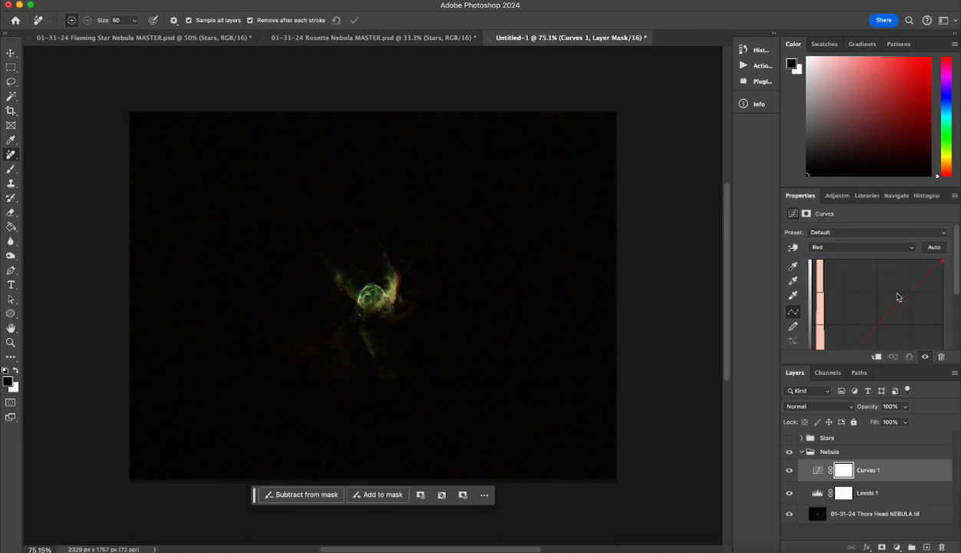
click(899, 293)
scroll(845, 299, down, 3)
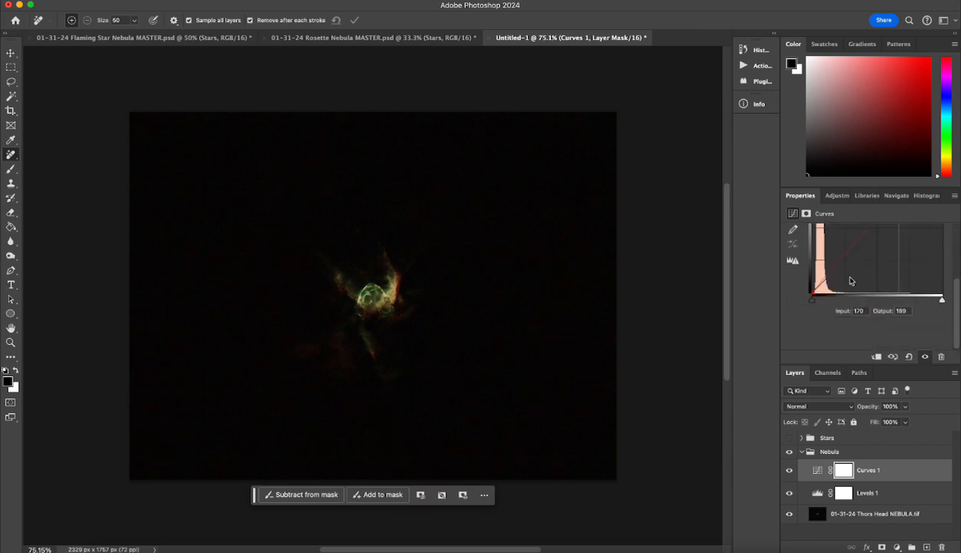
click(822, 282)
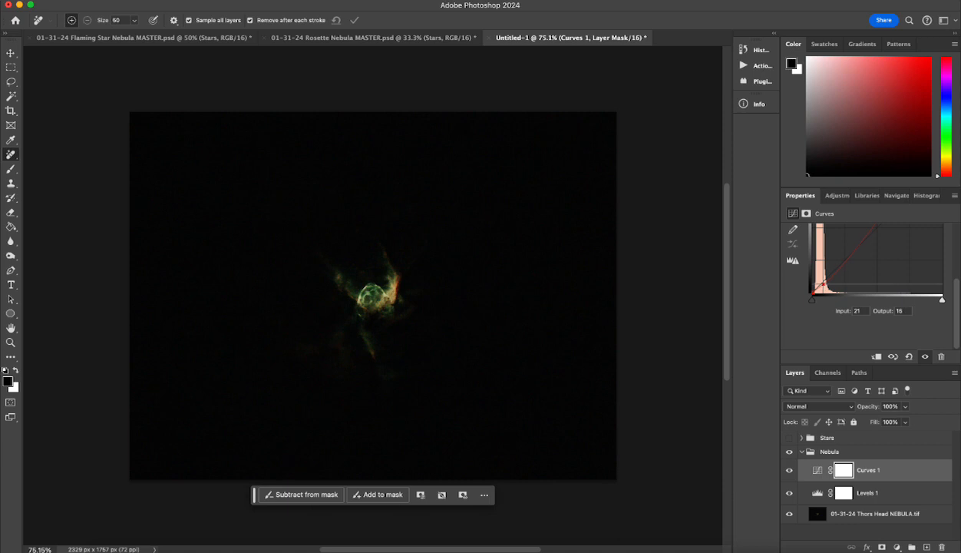
drag(824, 284, 820, 276)
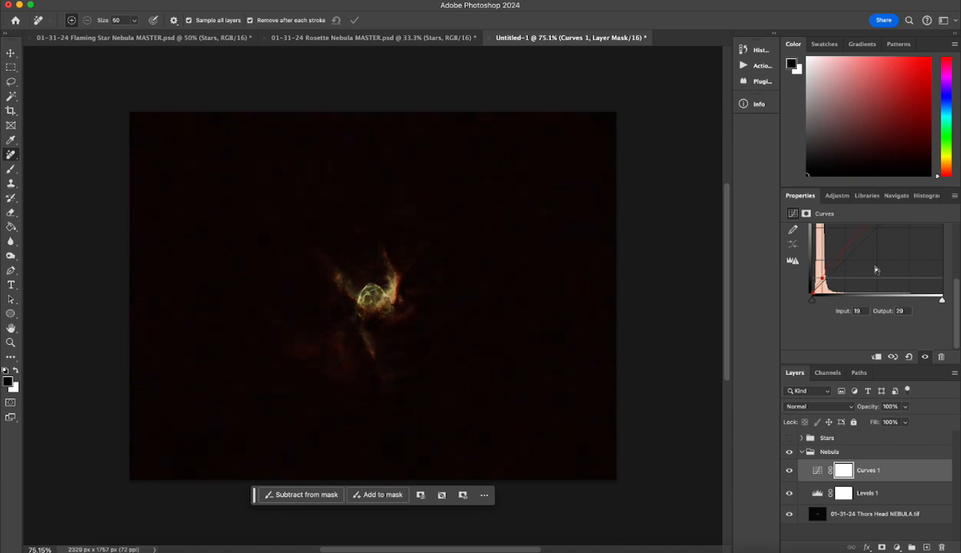
- Shape the green curve of Curves 1 with points at input 176, output 186 and input 20, output 17
scroll(858, 265, up, 3)
click(842, 246)
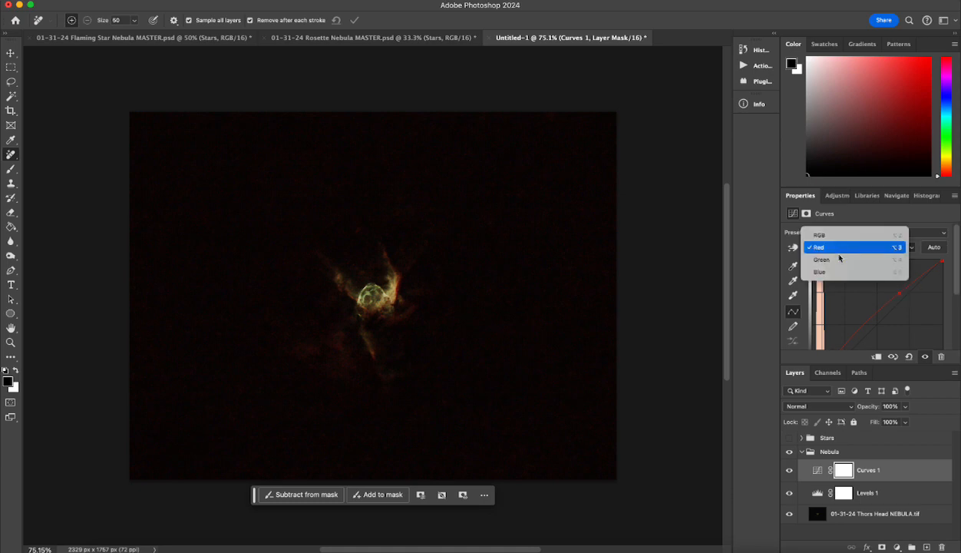
click(839, 260)
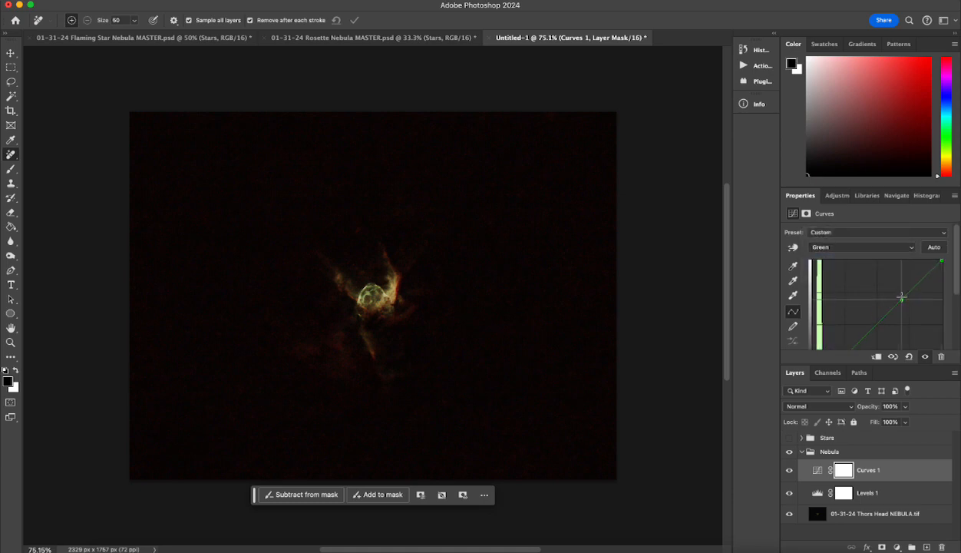
scroll(831, 309, down, 2)
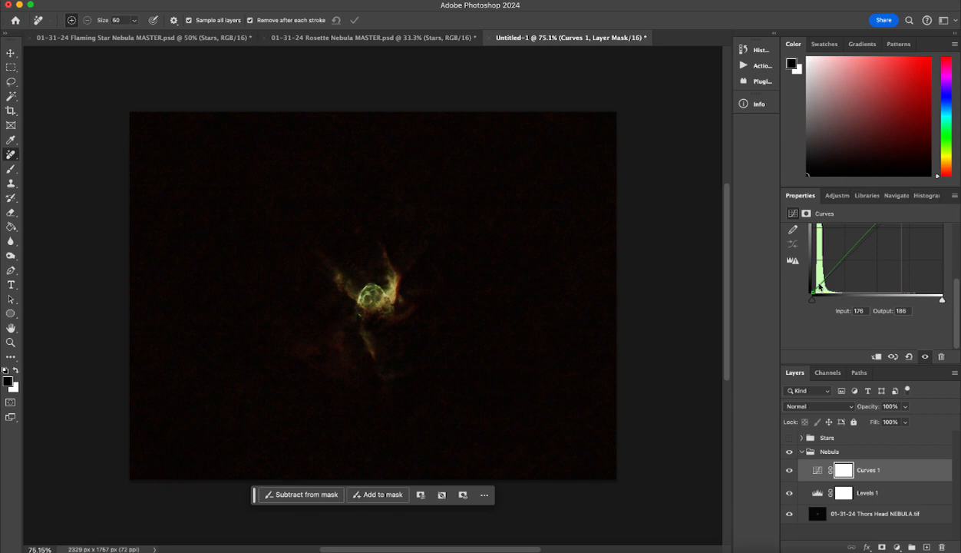
drag(820, 288, 821, 285)
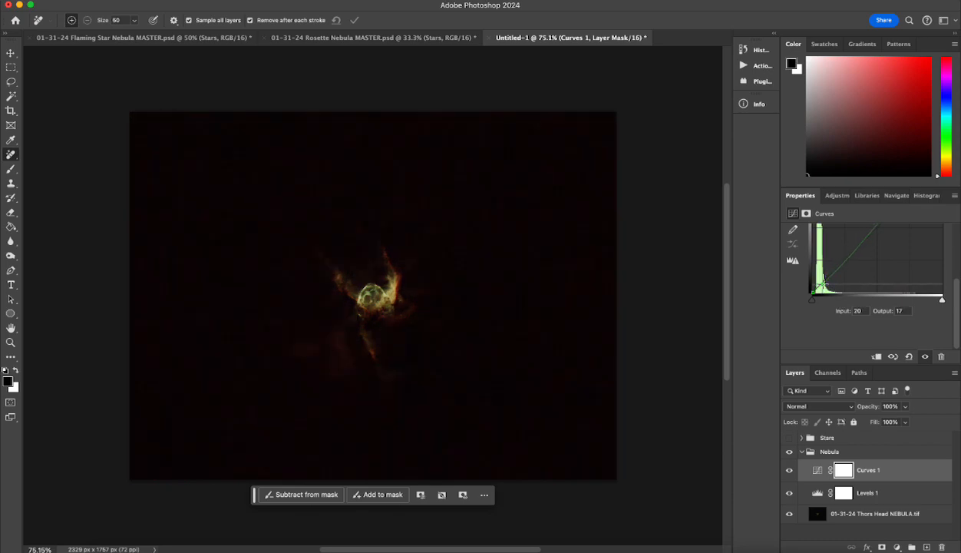
- Raise the blue curve of Curves 1 in the highlights and at a shadow point of input 13, output 24
scroll(845, 284, up, 3)
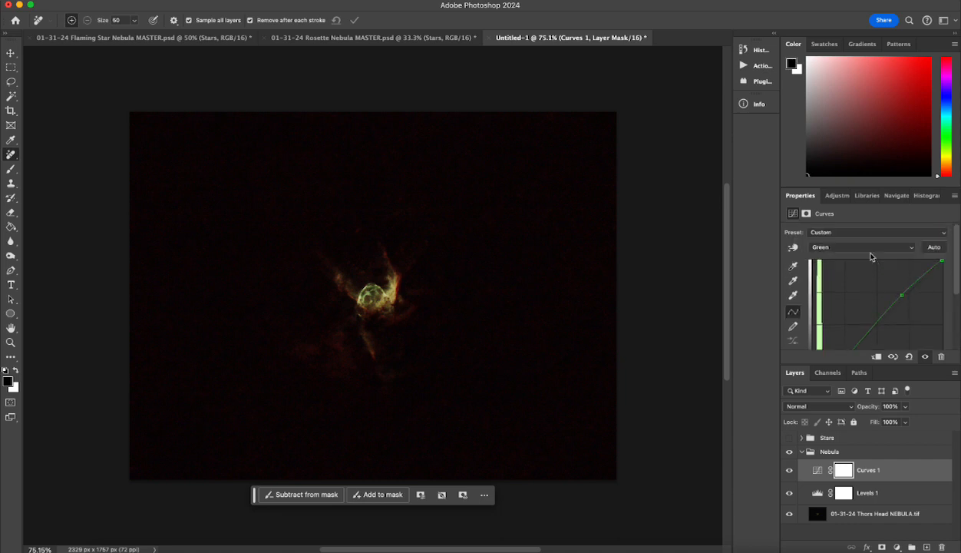
click(834, 248)
click(822, 259)
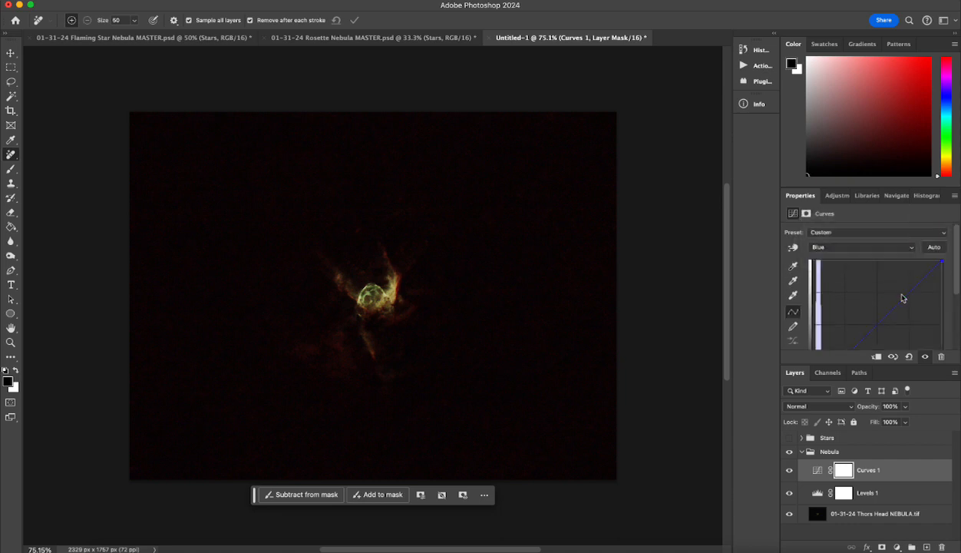
click(901, 300)
drag(901, 299, 901, 287)
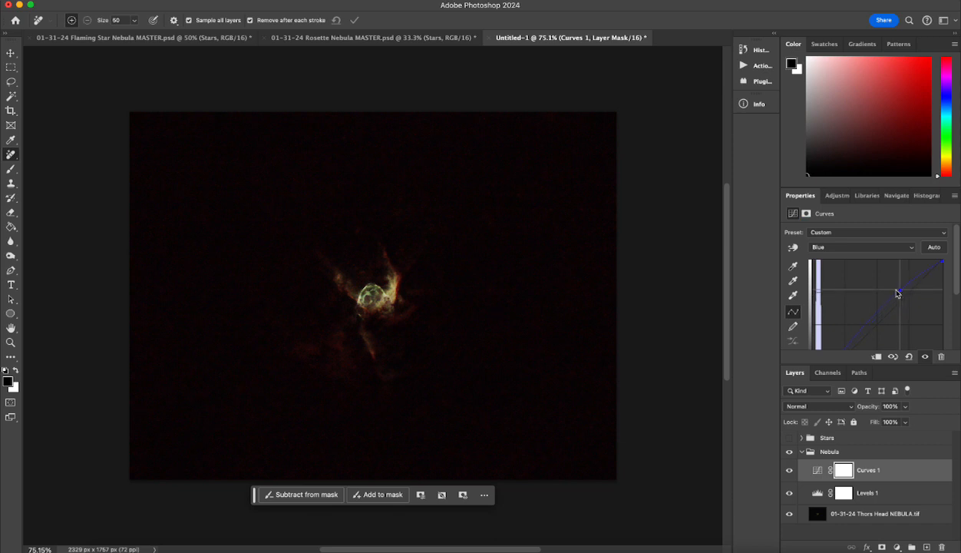
scroll(852, 304, down, 3)
drag(819, 286, 819, 281)
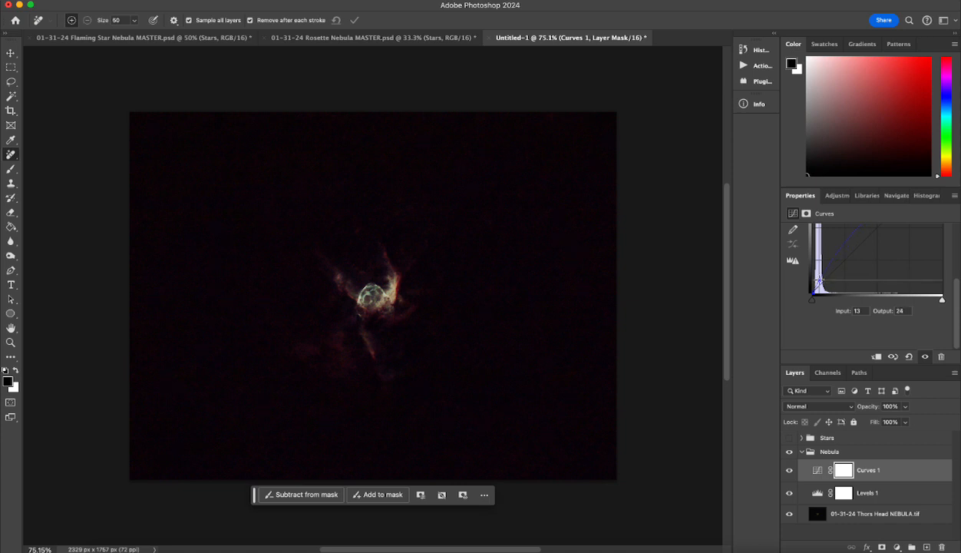
- Add a second Levels adjustment layer above the Curves 1 layer in the Nebula group
click(860, 495)
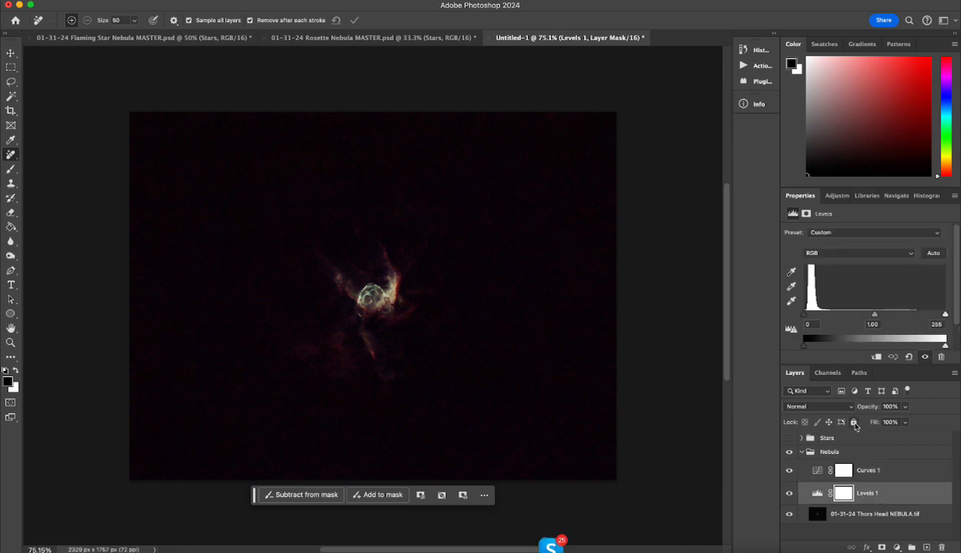
click(837, 464)
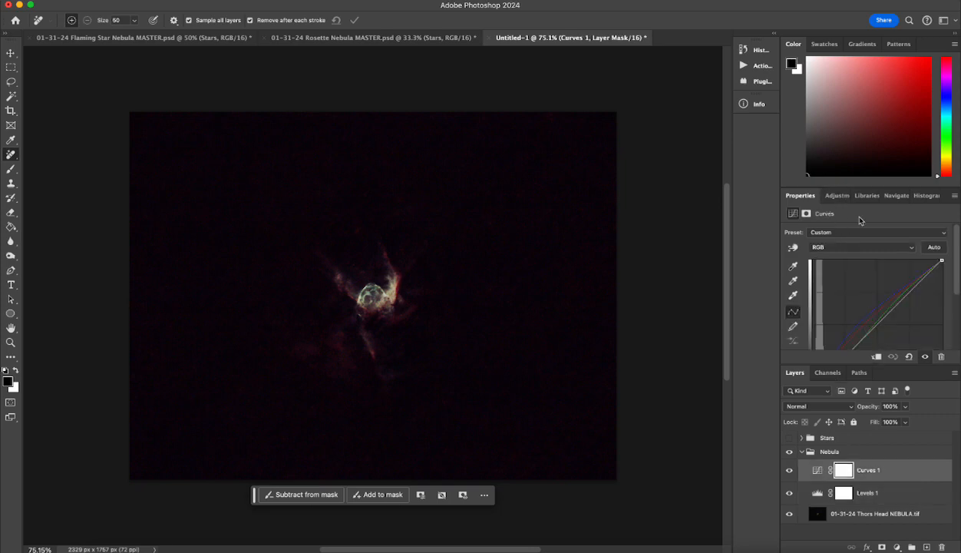
click(835, 196)
click(820, 258)
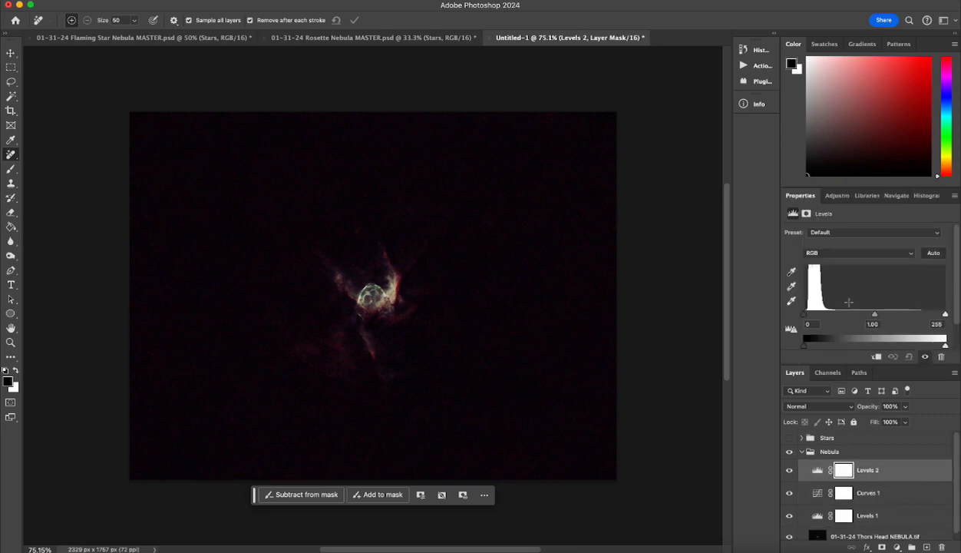
- Raise the Levels 2 black point slightly in the red and green channels and to 6 in the blue channel
click(829, 254)
click(810, 264)
click(819, 255)
click(815, 263)
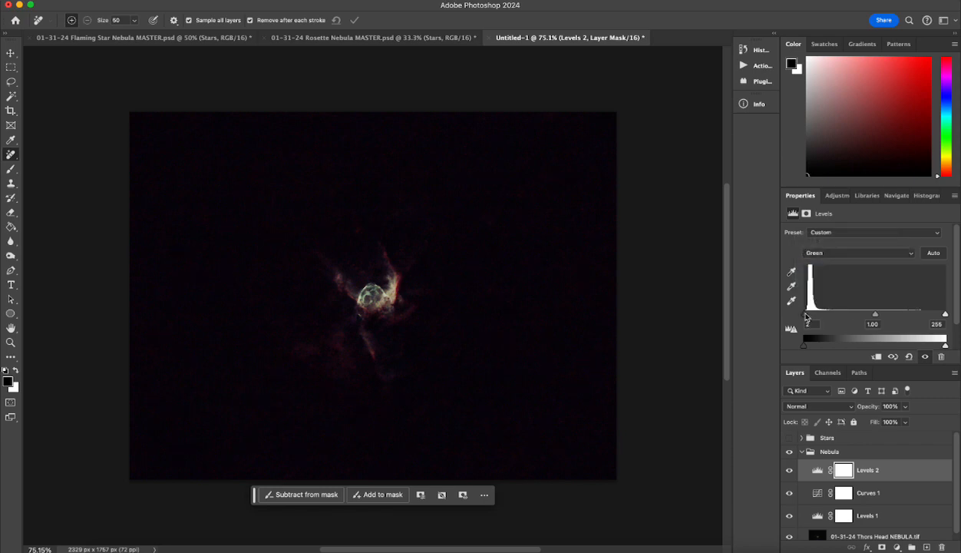
click(831, 254)
click(831, 264)
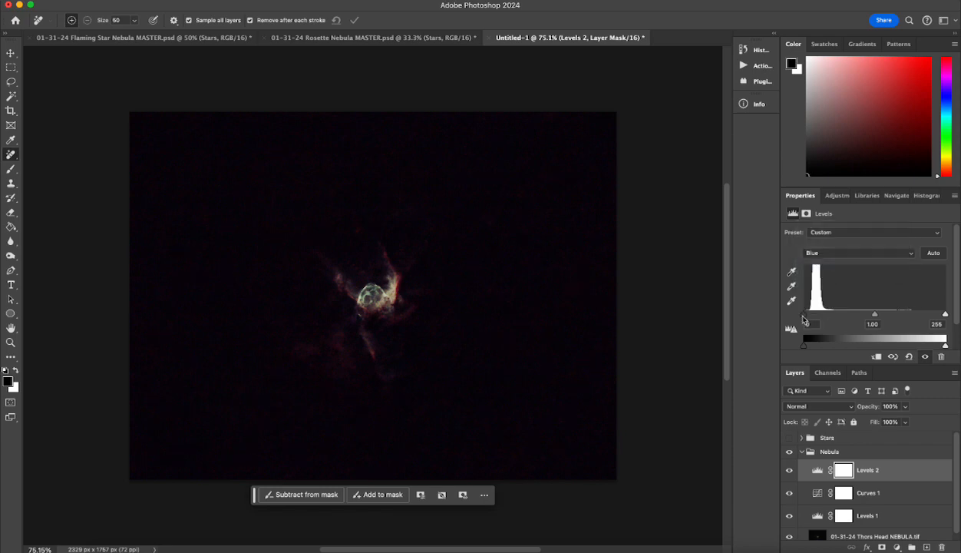
drag(804, 315, 806, 317)
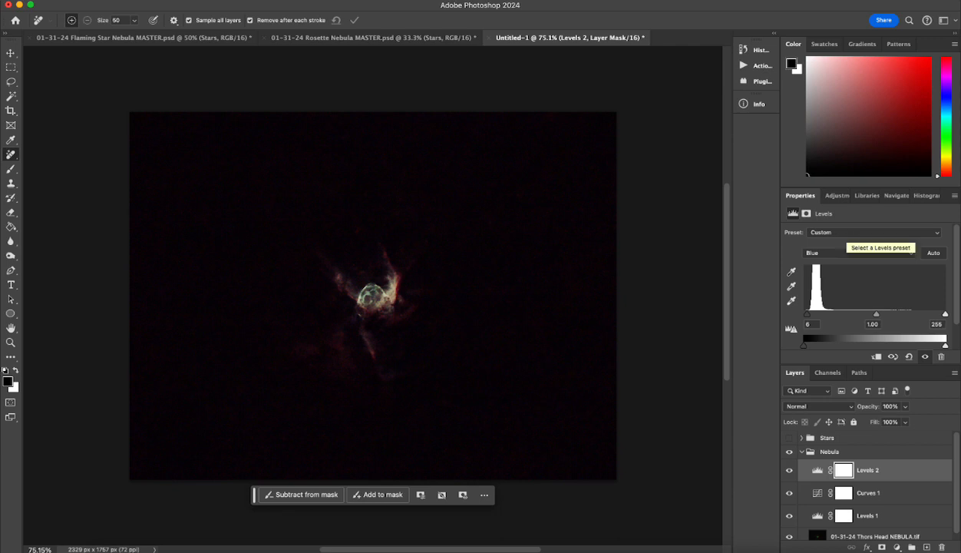
- Add a Vibrance adjustment layer above Levels 2 with vibrance at +18 and saturation at +10
click(835, 196)
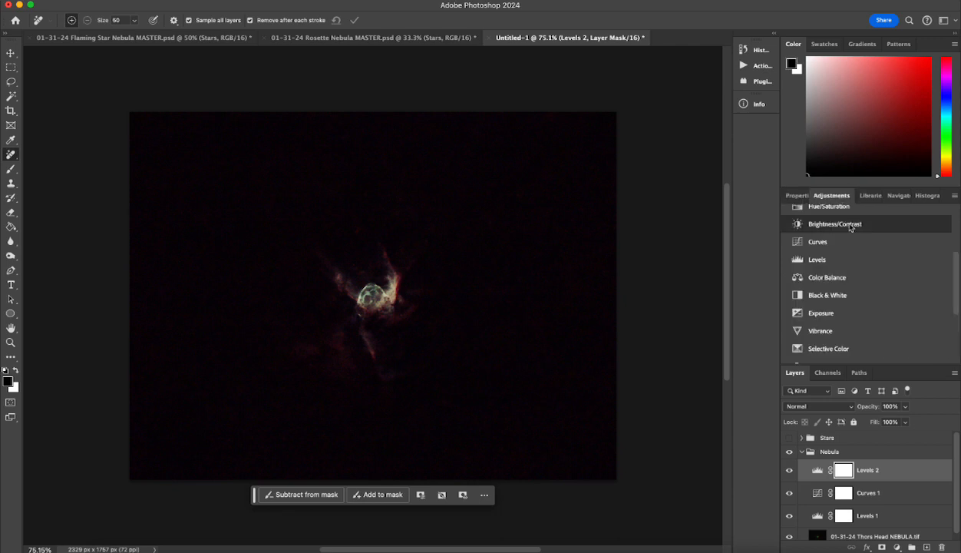
scroll(856, 262, up, 2)
scroll(856, 262, down, 4)
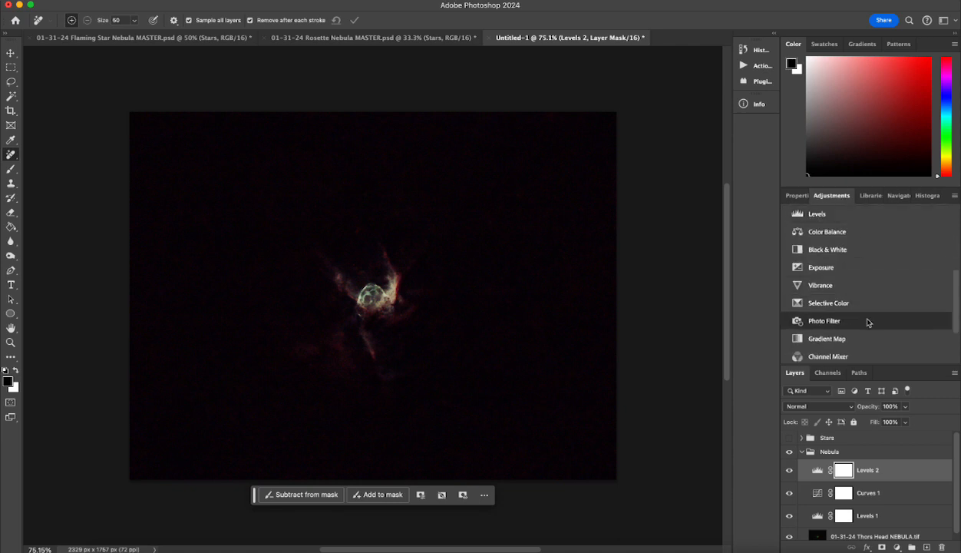
scroll(852, 315, up, 1)
click(814, 294)
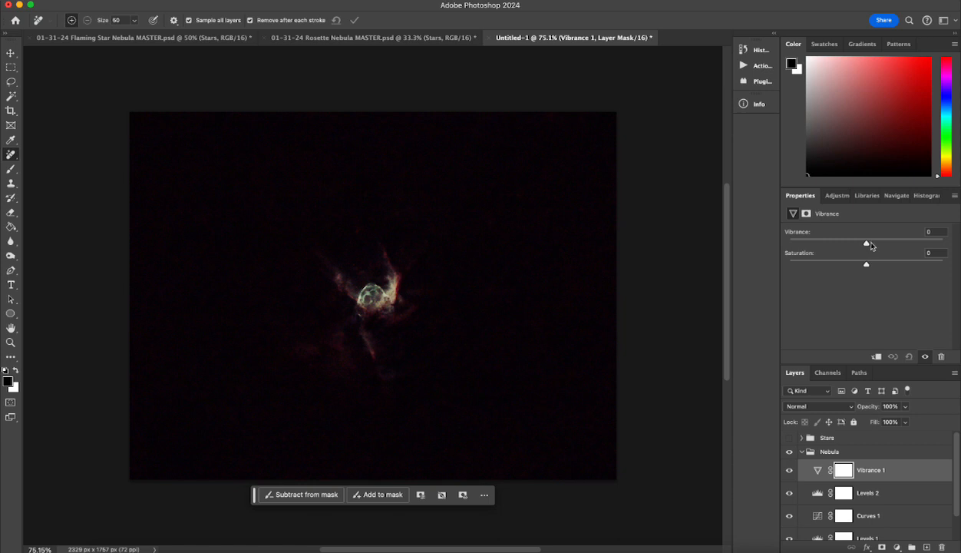
drag(870, 245, 875, 266)
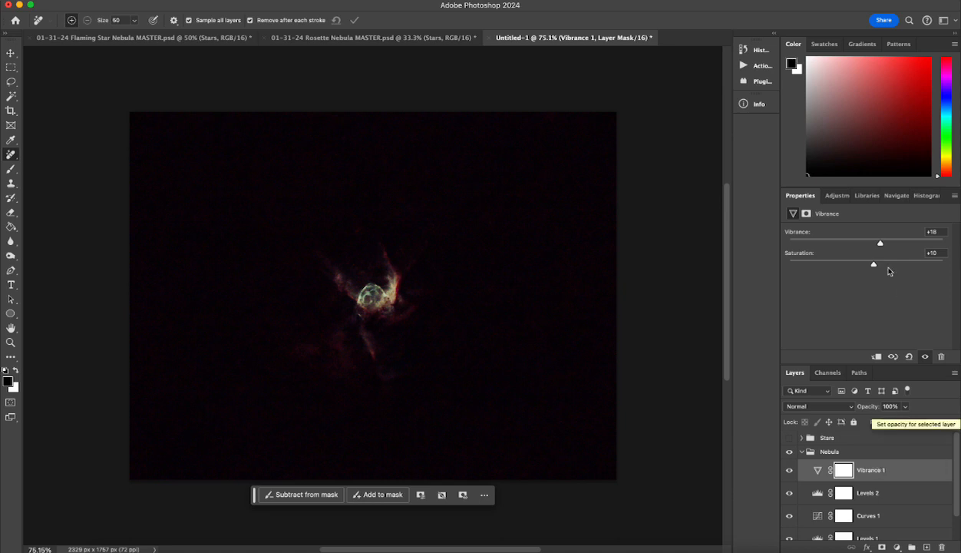
- Add a Channel Mixer adjustment layer above Vibrance 1 and fine-tune the red output channel's color contributions
click(837, 195)
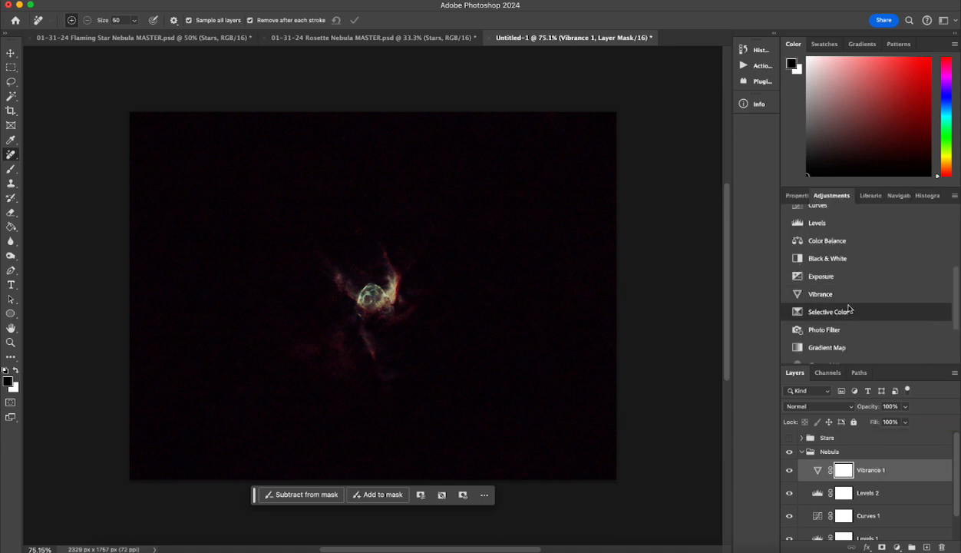
scroll(849, 279, down, 2)
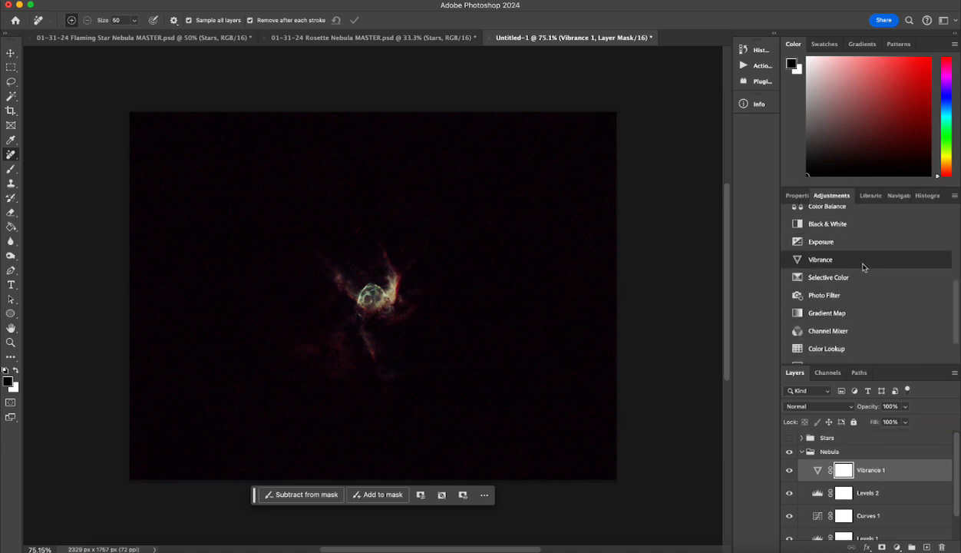
scroll(856, 268, up, 2)
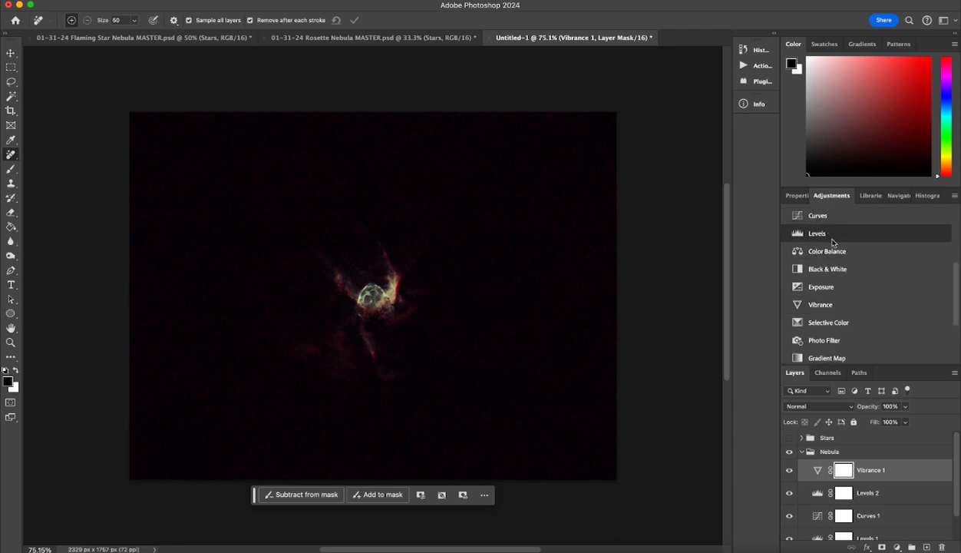
scroll(856, 328, down, 1)
scroll(855, 327, down, 2)
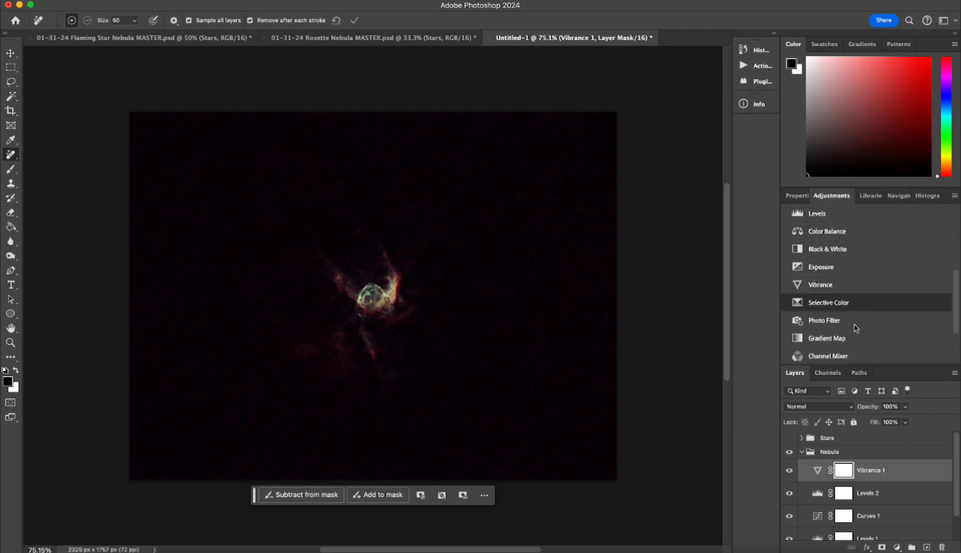
click(845, 334)
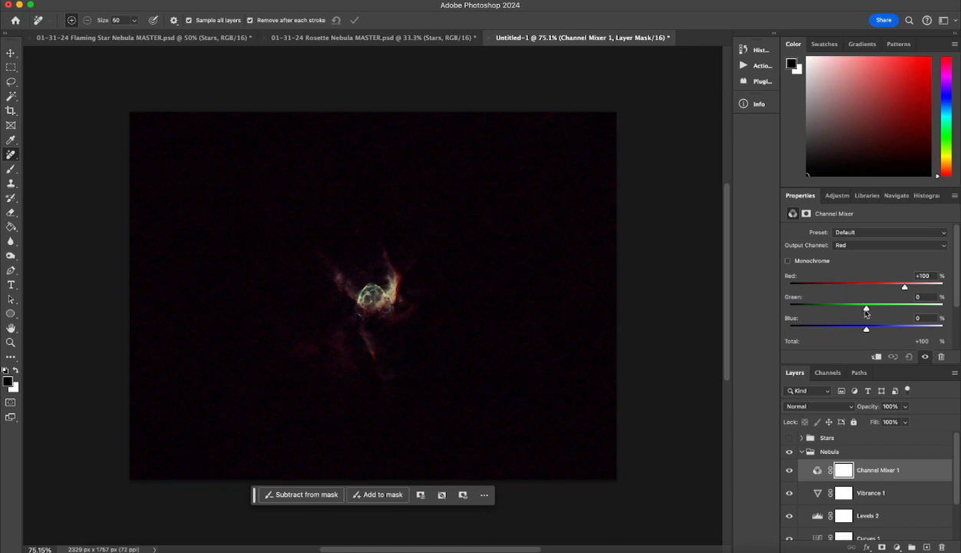
drag(866, 309, 868, 333)
mouse_move(909, 292)
mouse_down()
mouse_move(887, 290)
mouse_move(906, 293)
mouse_up()
- Set the Channel Mixer's green output channel to red +5%, green +106% and blue -1%
click(830, 246)
click(830, 258)
drag(906, 309, 867, 333)
mouse_move(867, 289)
mouse_down()
mouse_move(851, 287)
mouse_move(867, 288)
mouse_up()
- Set the Channel Mixer's blue output channel to green +17% and blue +92%
click(838, 244)
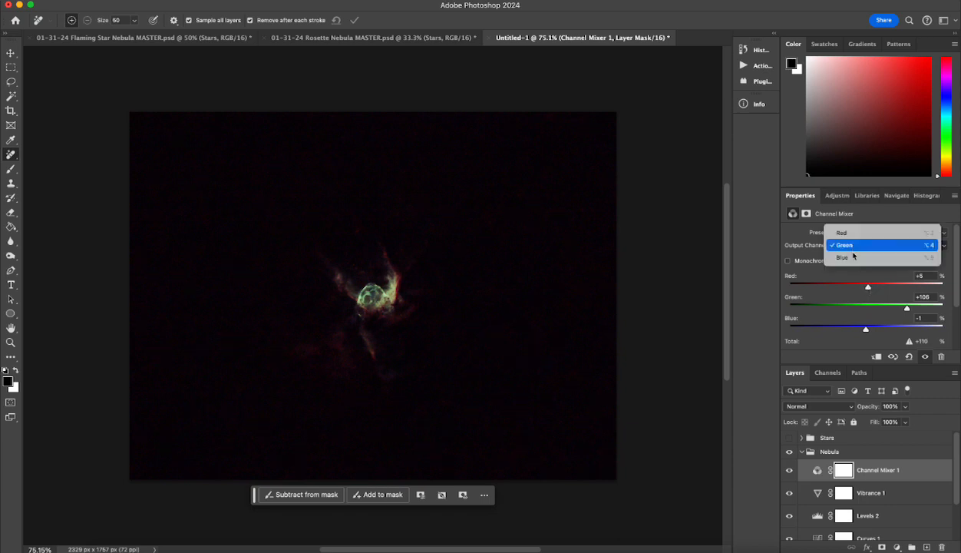
click(838, 255)
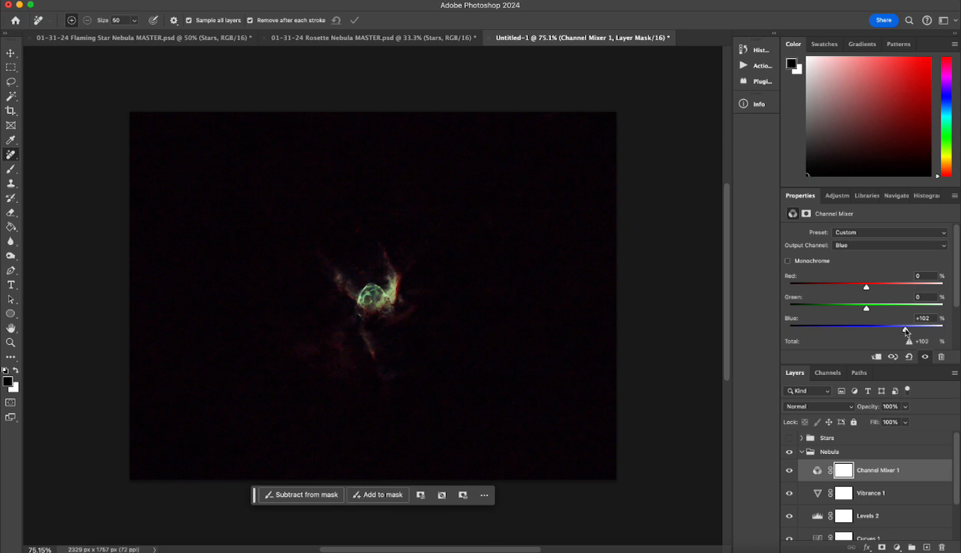
drag(906, 331, 901, 332)
drag(866, 310, 872, 310)
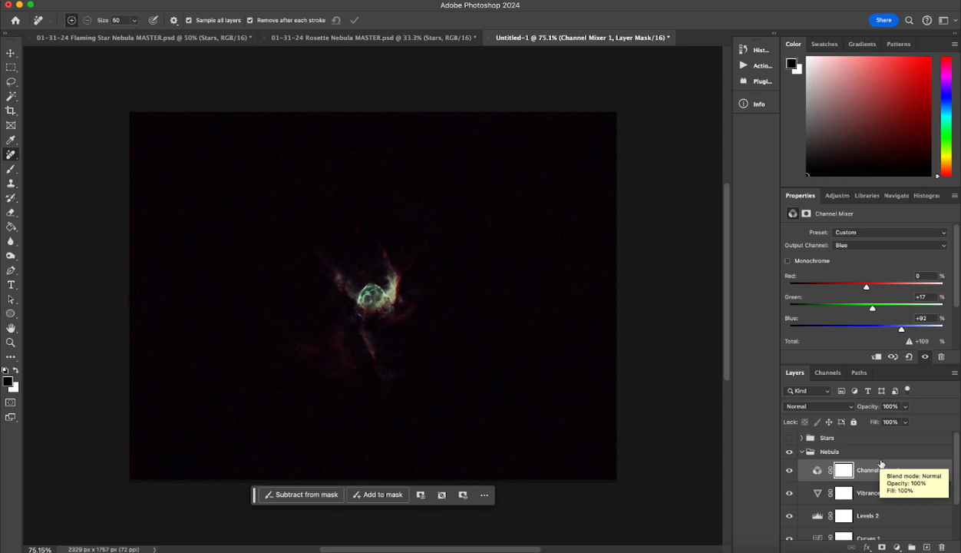
- Stamp the visible layers into a new layer above Channel Mixer 1 in the Nebula group and apply the Sharpen filter to it
key(alt+shift+super+e)
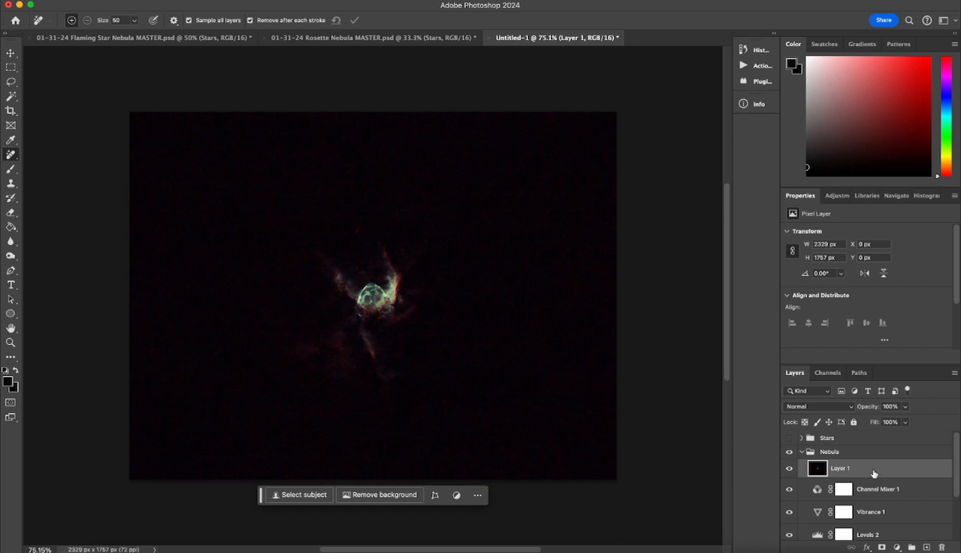
click(265, 0)
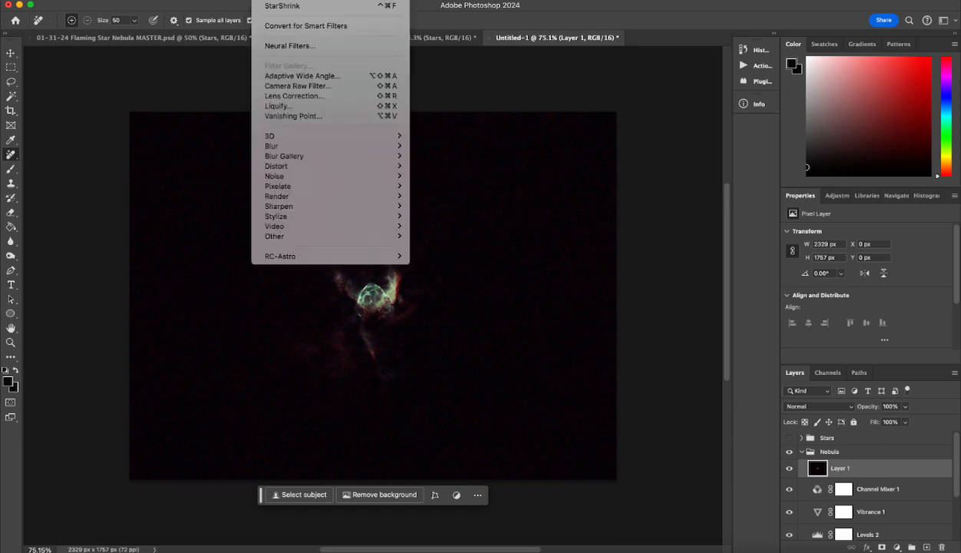
mouse_move(338, 207)
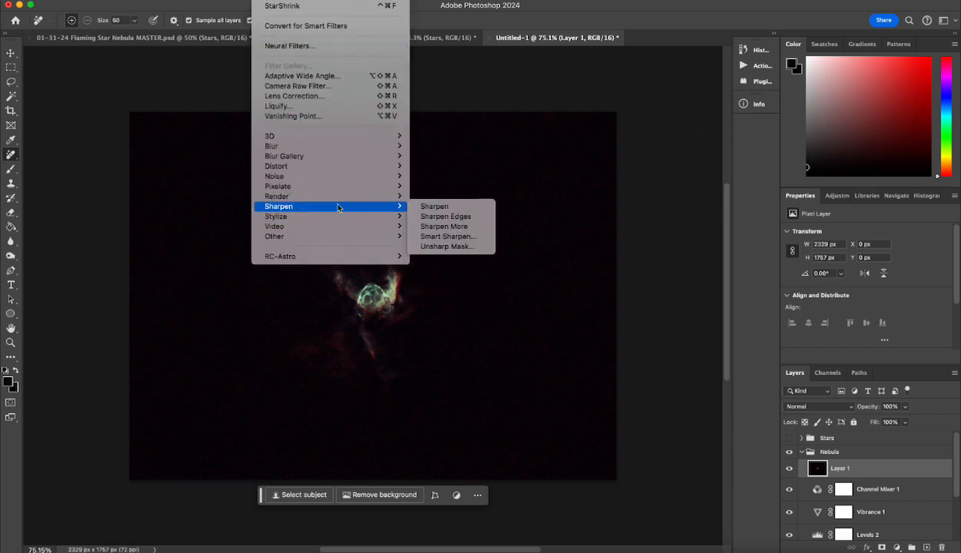
click(439, 206)
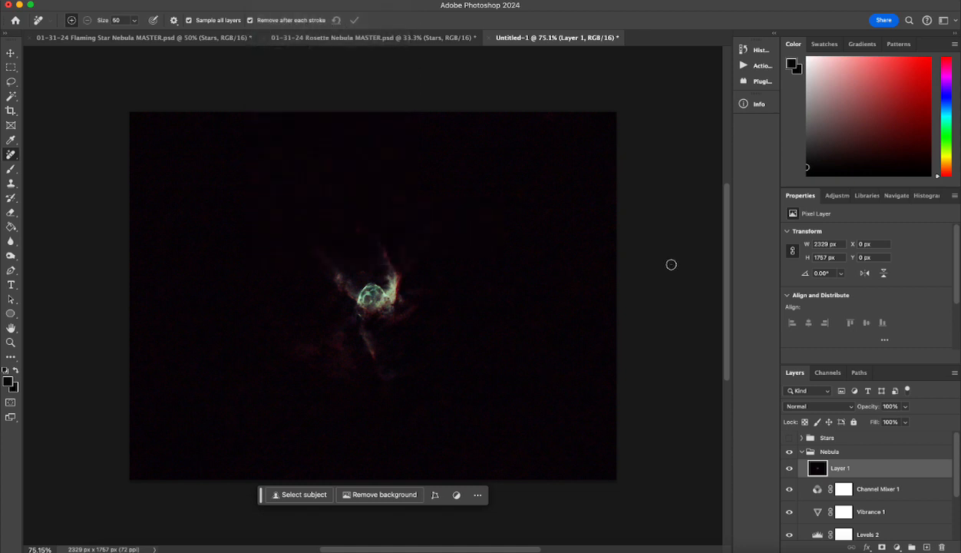
scroll(371, 310, up, 5)
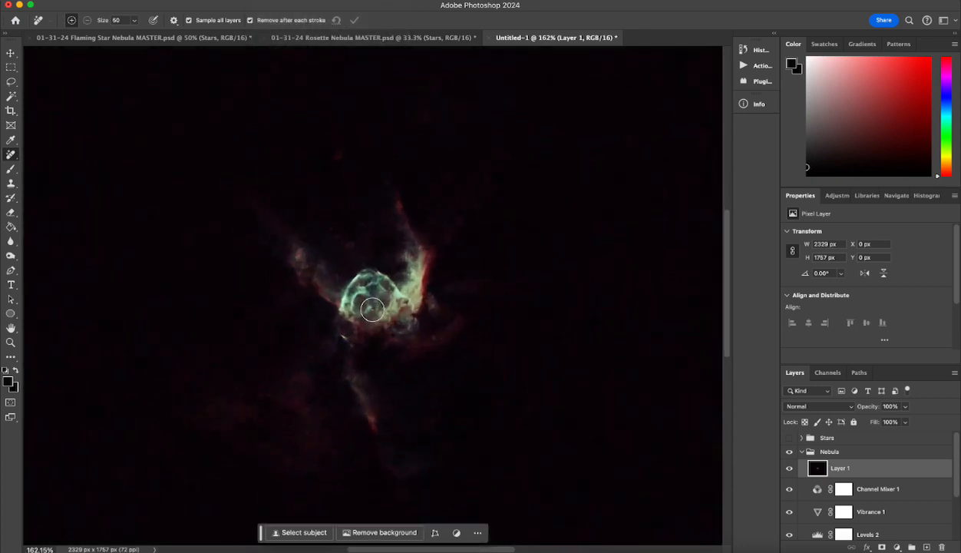
scroll(372, 309, up, 1)
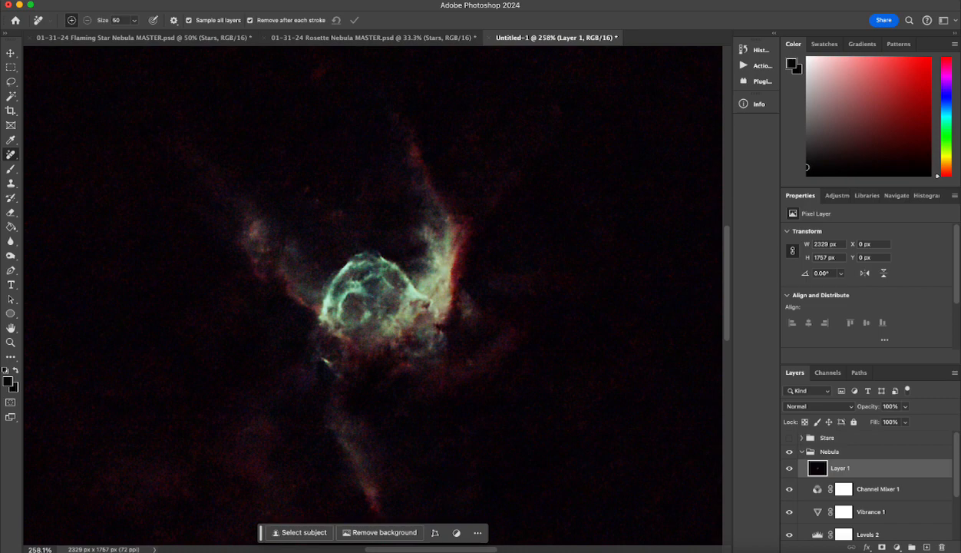
- Start Reduce Noise on the stamped nebula layer, setting Preserve Details to 17% and Reduce Color Noise to 66% while previewing the nebula core
click(265, 1)
mouse_move(315, 180)
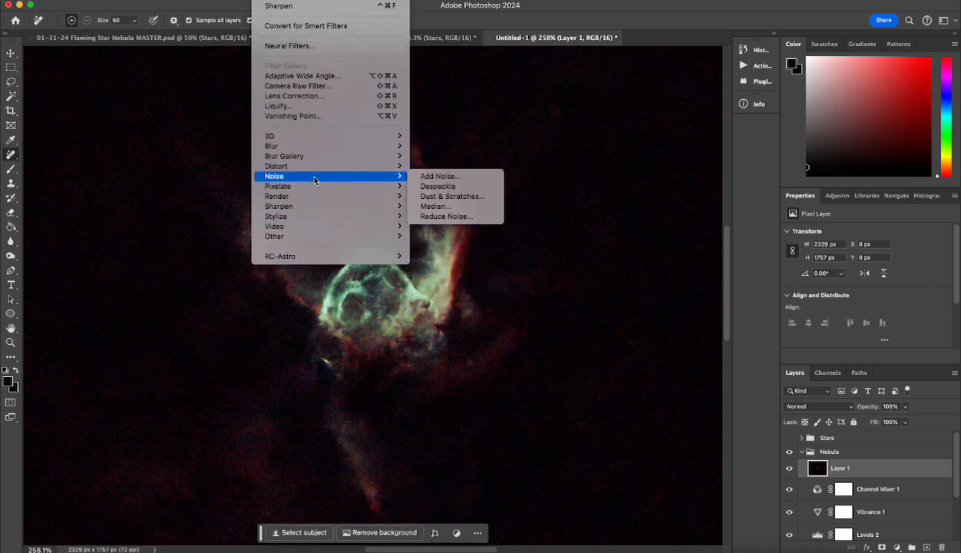
click(468, 217)
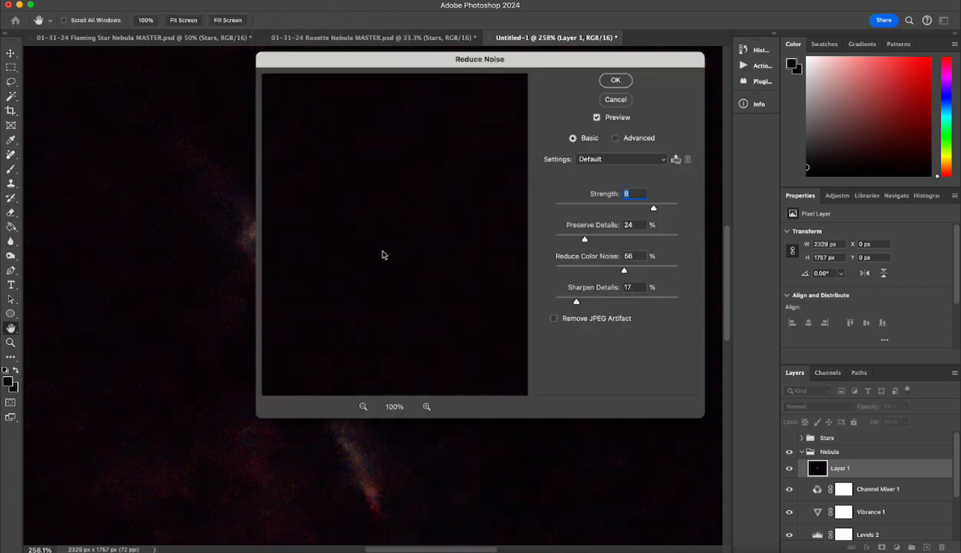
click(362, 407)
drag(355, 242, 399, 247)
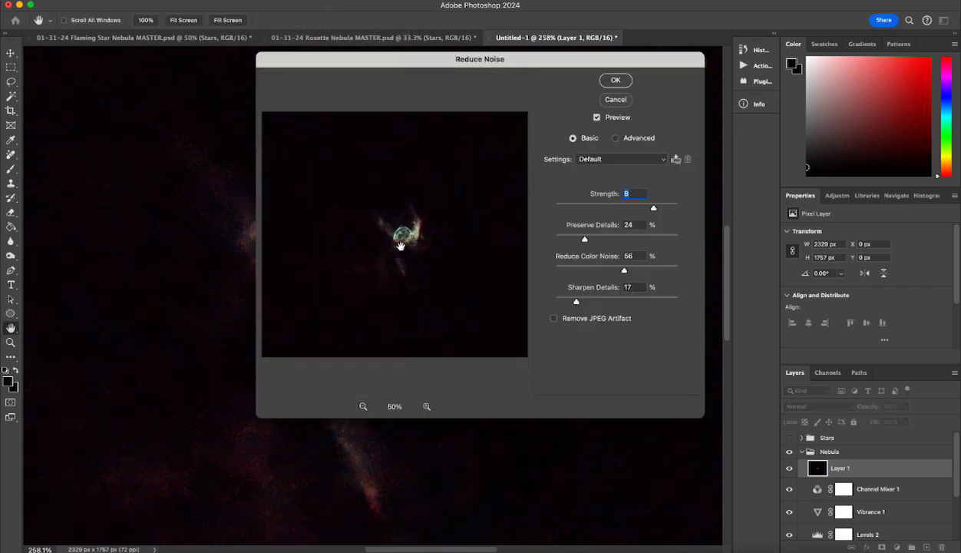
click(426, 407)
click(426, 407)
click(426, 407)
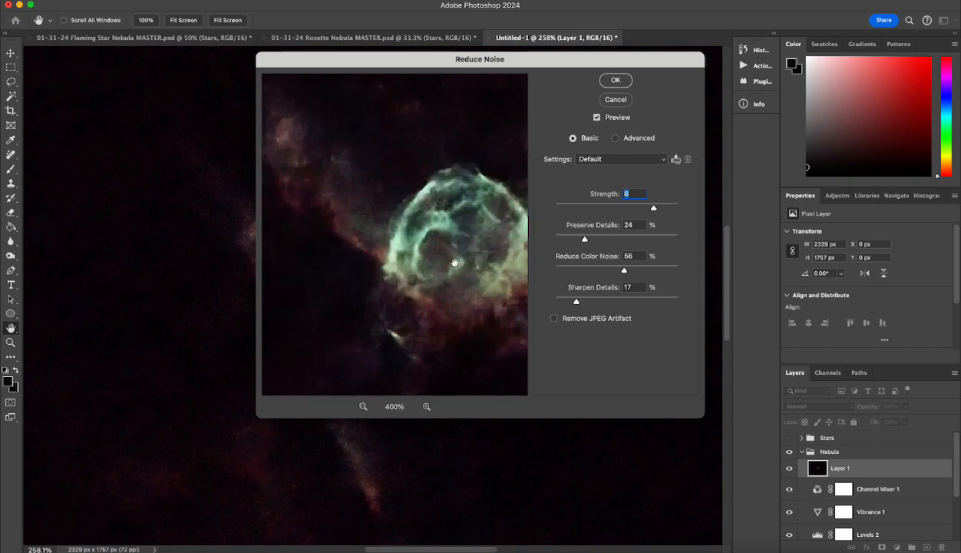
click(426, 407)
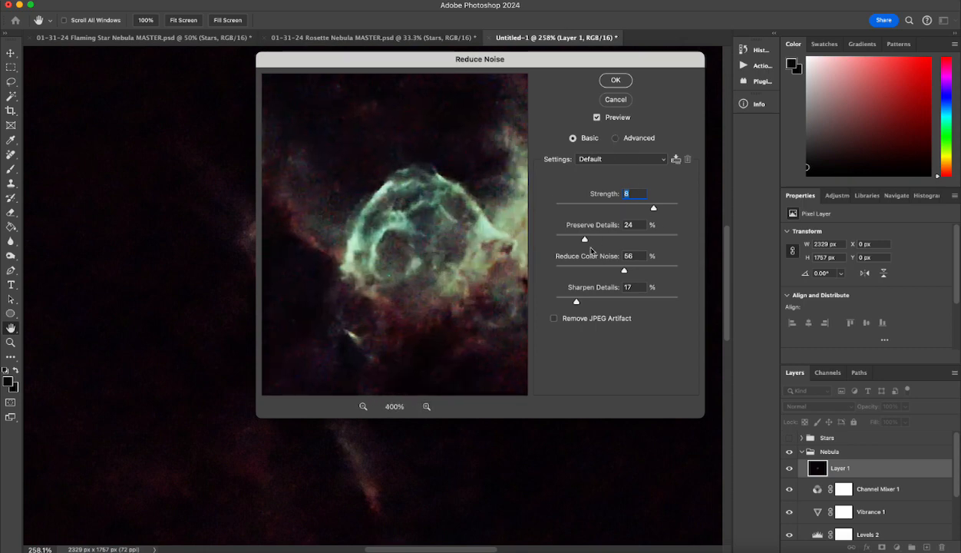
mouse_move(585, 239)
mouse_down()
mouse_move(594, 242)
mouse_move(577, 240)
mouse_up()
drag(624, 270, 637, 272)
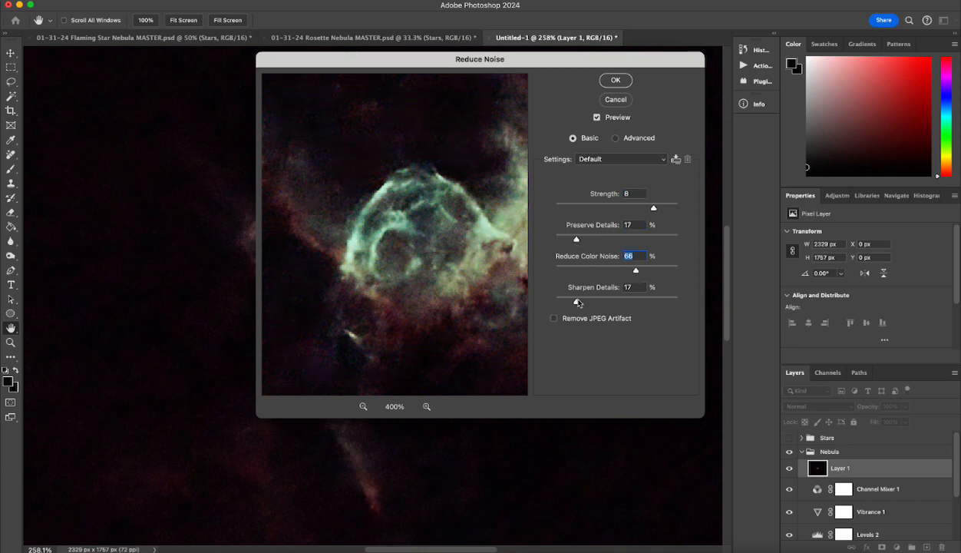
- Raise the Sharpen Details amount in Reduce Noise and apply the filter to the stamped nebula layer
mouse_move(577, 303)
mouse_down()
mouse_move(606, 306)
mouse_move(562, 304)
mouse_up()
drag(562, 301, 632, 302)
drag(631, 304, 628, 305)
mouse_move(575, 239)
mouse_down()
mouse_move(604, 241)
mouse_move(576, 242)
mouse_up()
click(615, 80)
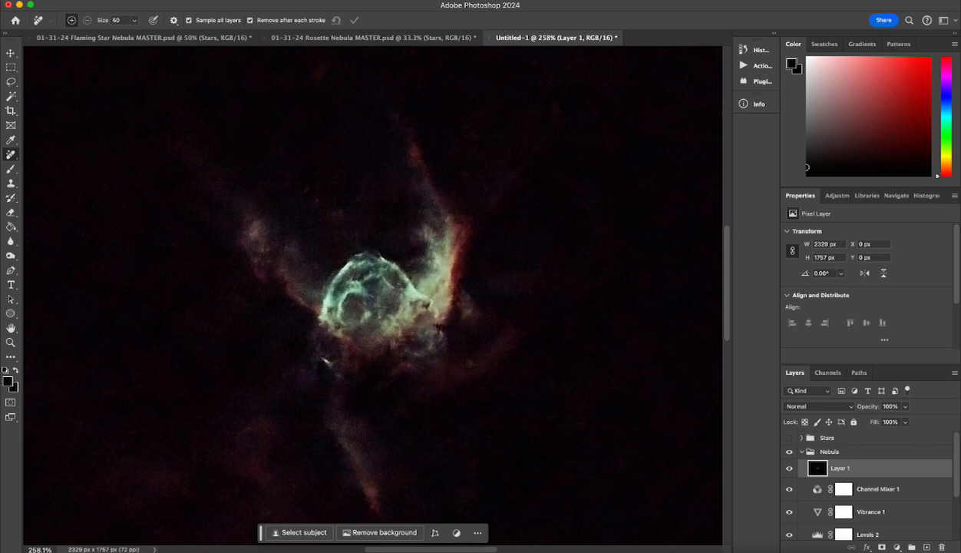
- Collapse the Nebula group and make the Stars group visible over the whole image
scroll(373, 296, down, 10)
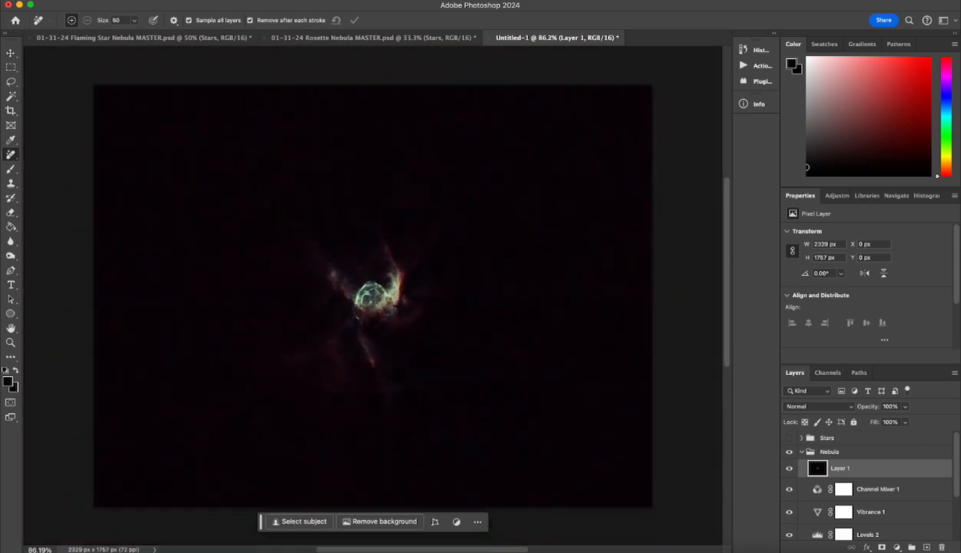
scroll(722, 380, up, 2)
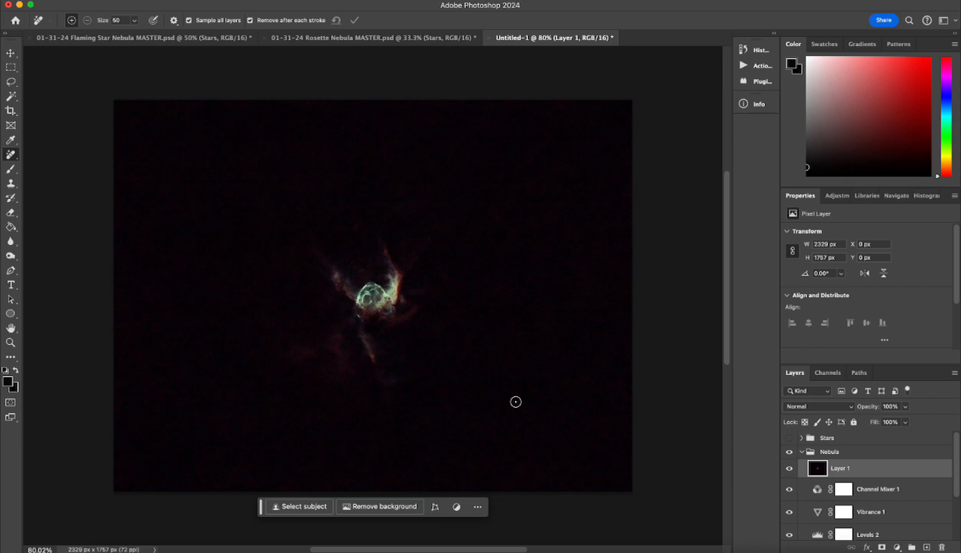
click(802, 452)
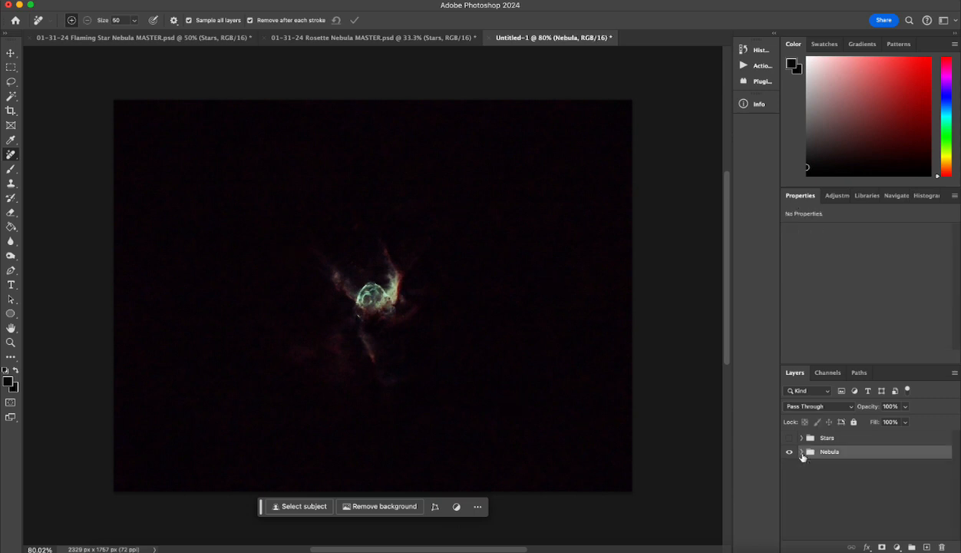
click(788, 438)
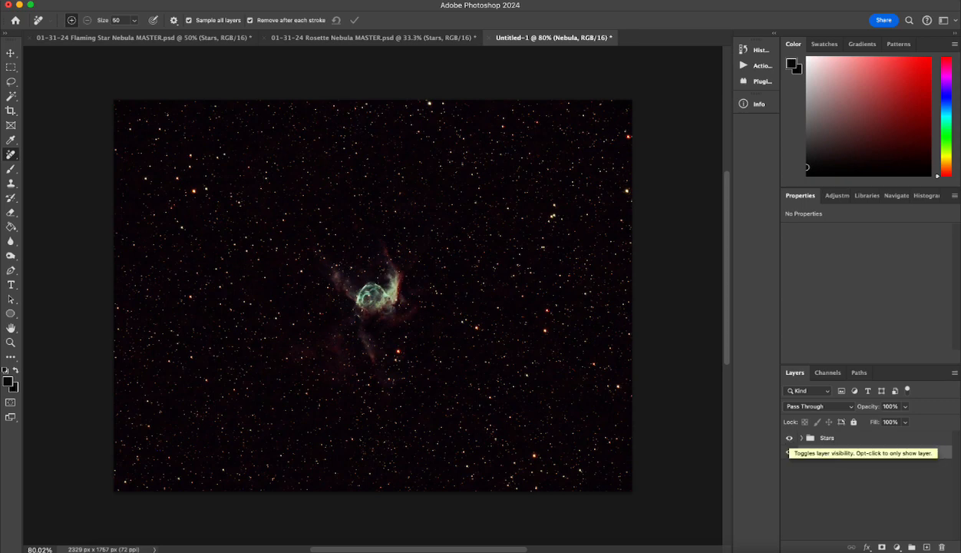
- Lower the Stars group's opacity to 74%
click(804, 441)
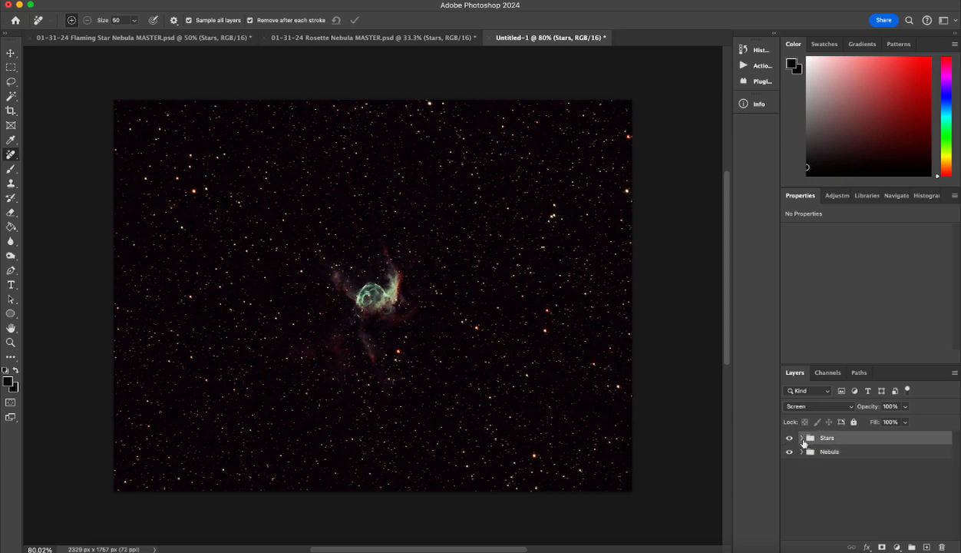
click(906, 406)
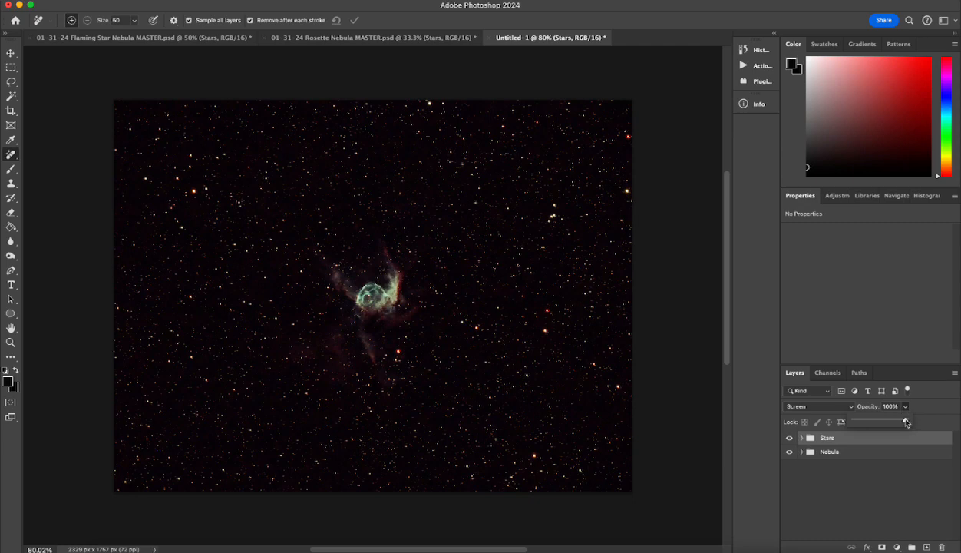
drag(908, 422, 893, 423)
click(791, 435)
- Expand the Stars group and select the 01-31-24 Thors Head STARS.tif layer
click(802, 438)
click(857, 456)
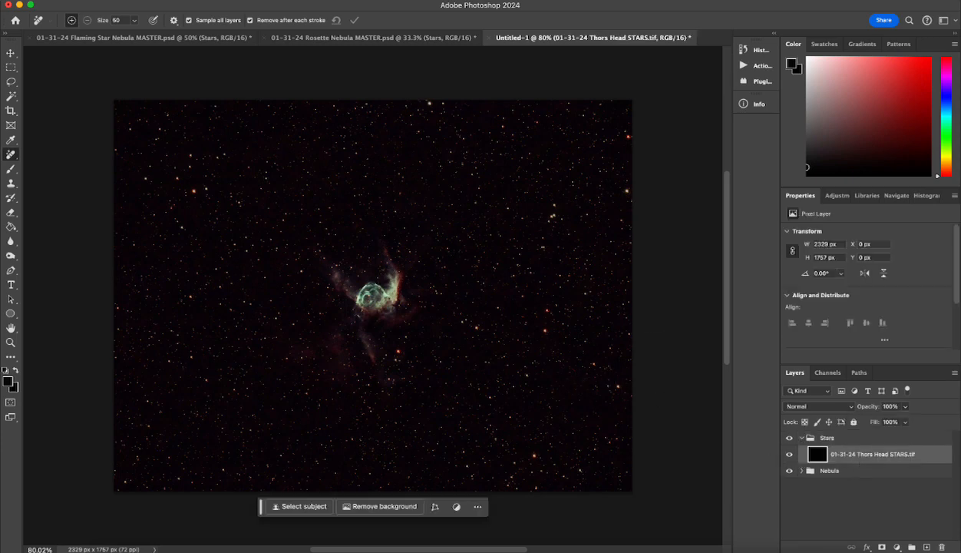
- Try to paint out the small cluster of red dots in the star field with the Remove tool
scroll(562, 370, up, 5)
drag(562, 370, 470, 301)
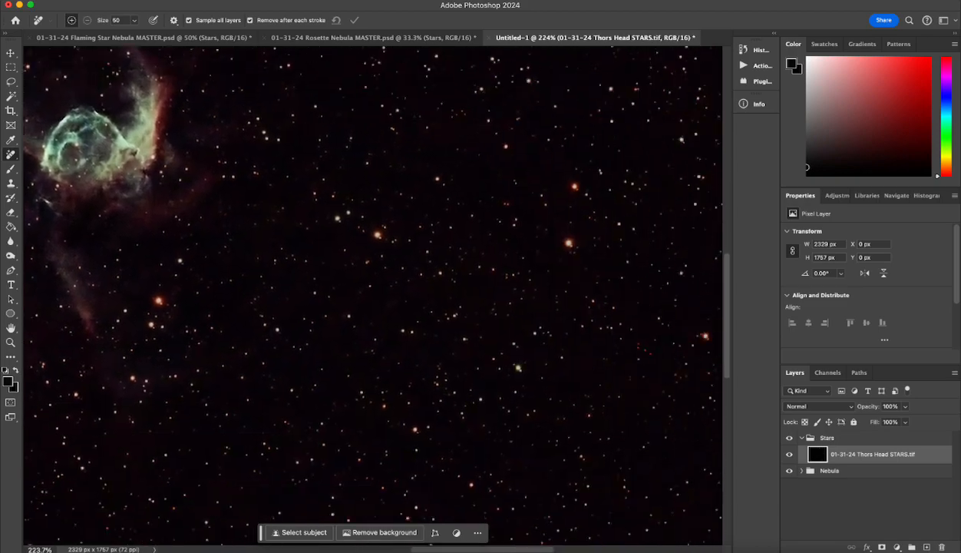
scroll(470, 302, up, 3)
scroll(372, 296, up, 3)
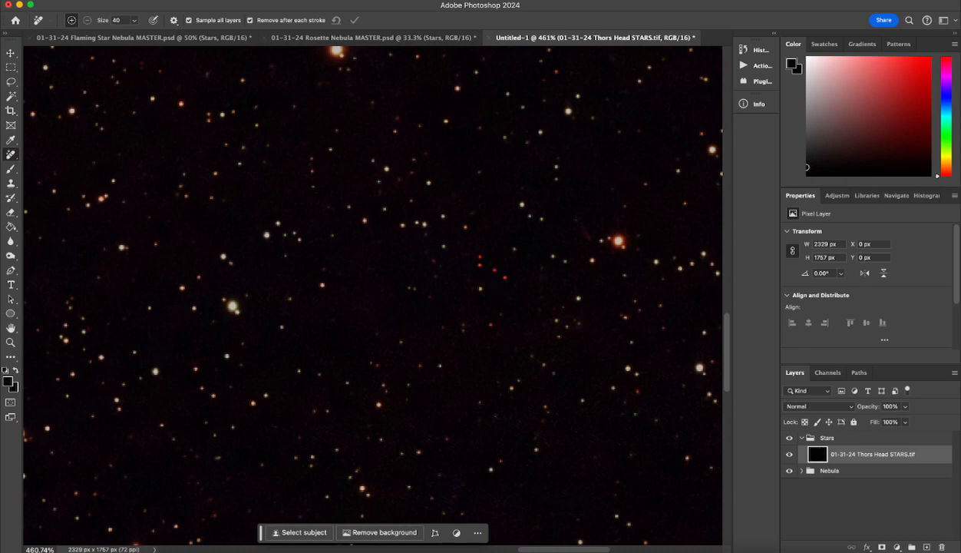
drag(476, 254, 504, 277)
- Hide the Nebula group and set the Stars group's opacity to 100%
click(790, 470)
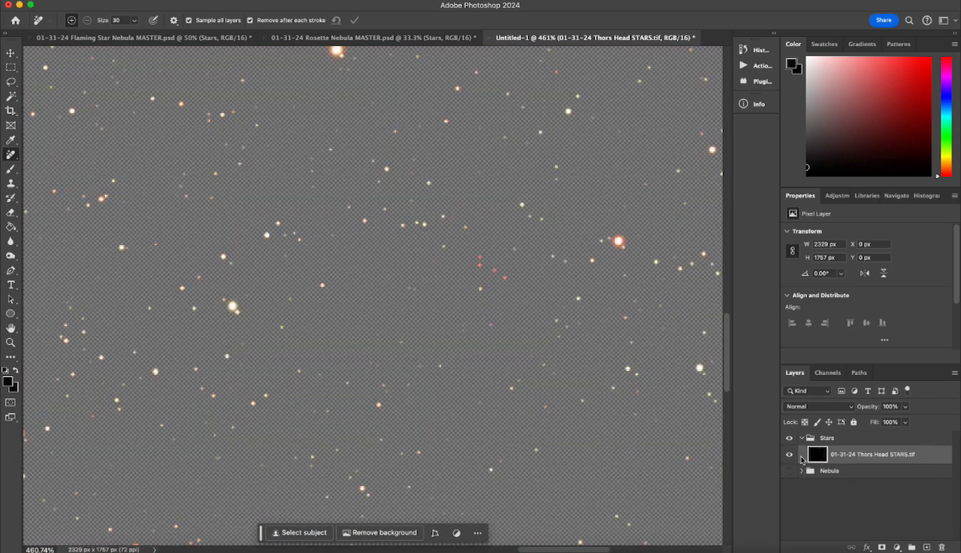
click(905, 406)
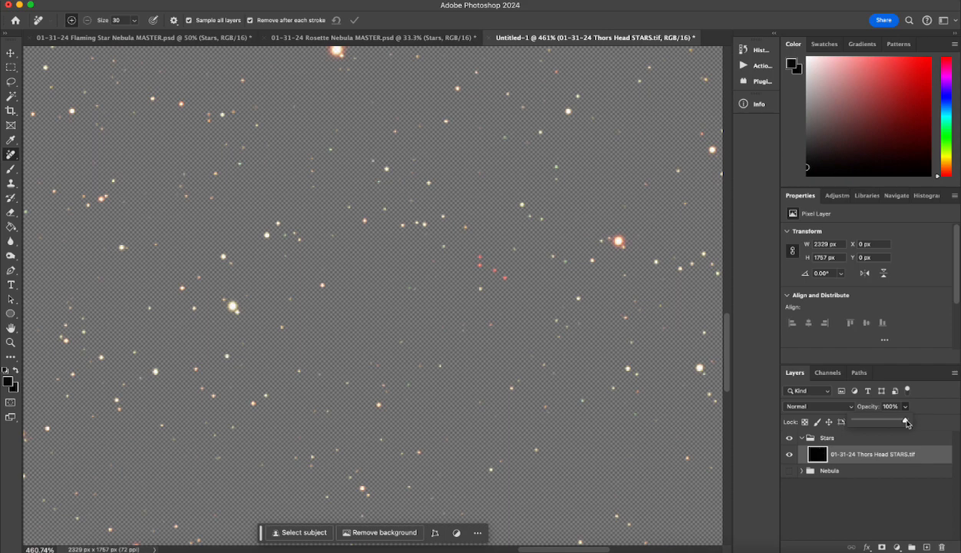
click(823, 435)
click(907, 408)
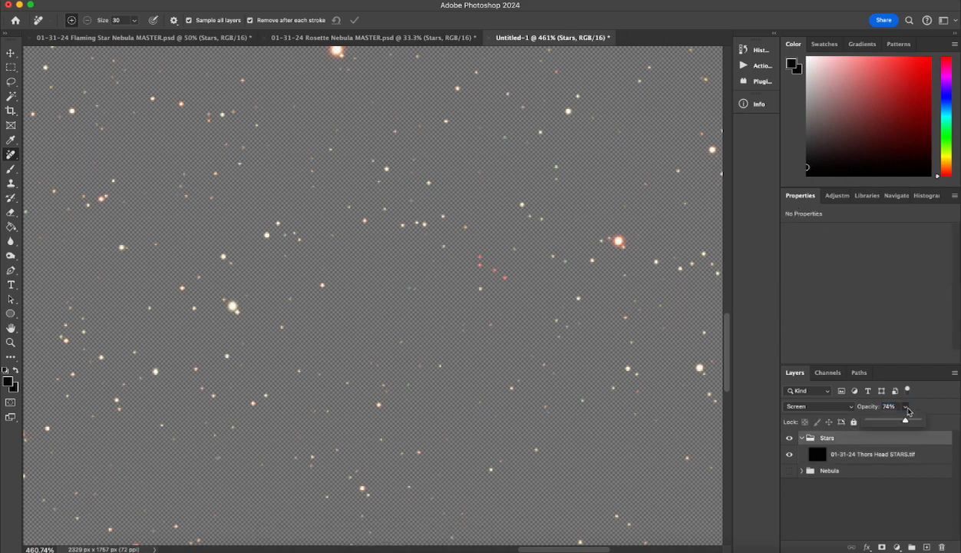
drag(906, 420, 922, 420)
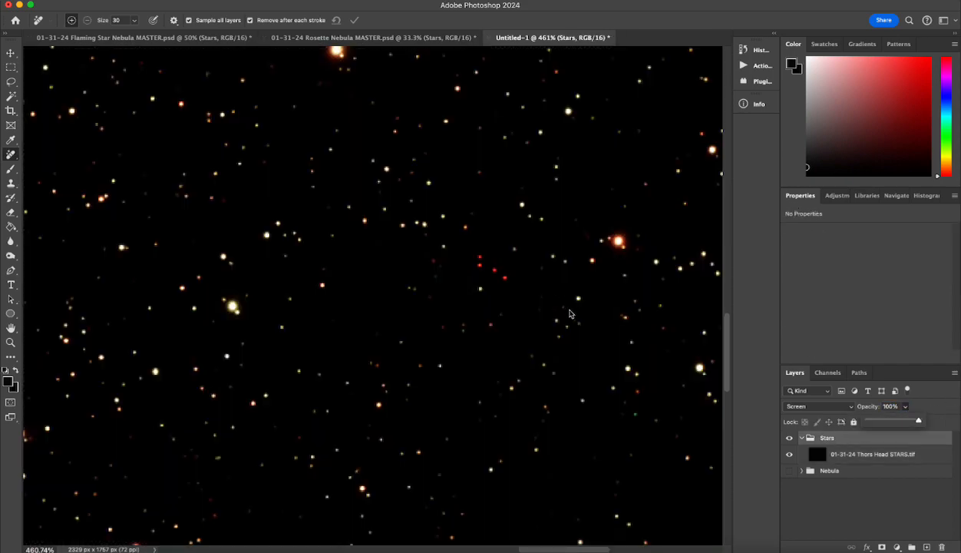
- Paint out the cluster of red dots on the 01-31-24 Thors Head STARS.tif layer with the Remove tool
click(845, 454)
drag(474, 255, 505, 276)
- Inspect the stars layer across the whole canvas for further unnaturally coloured specks
scroll(579, 333, down, 10)
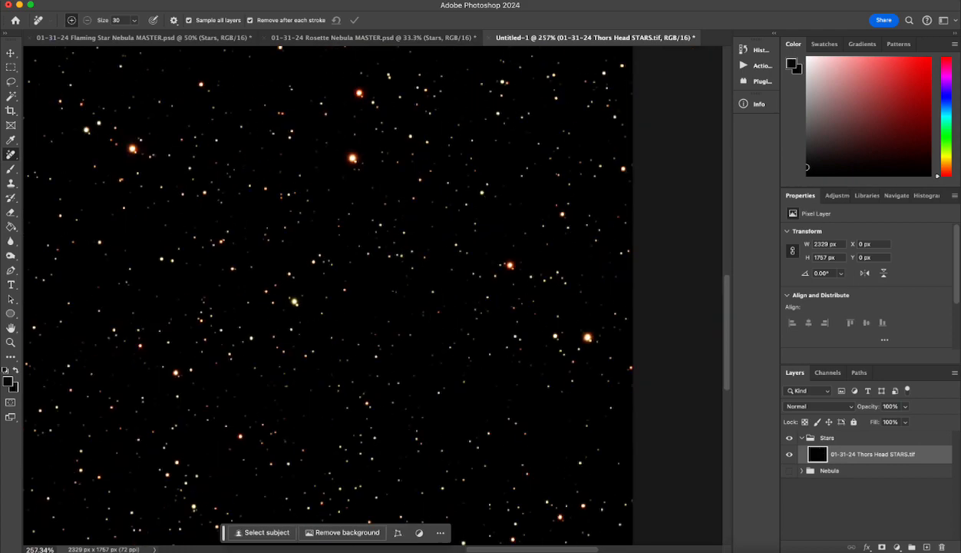
scroll(372, 295, left, 5)
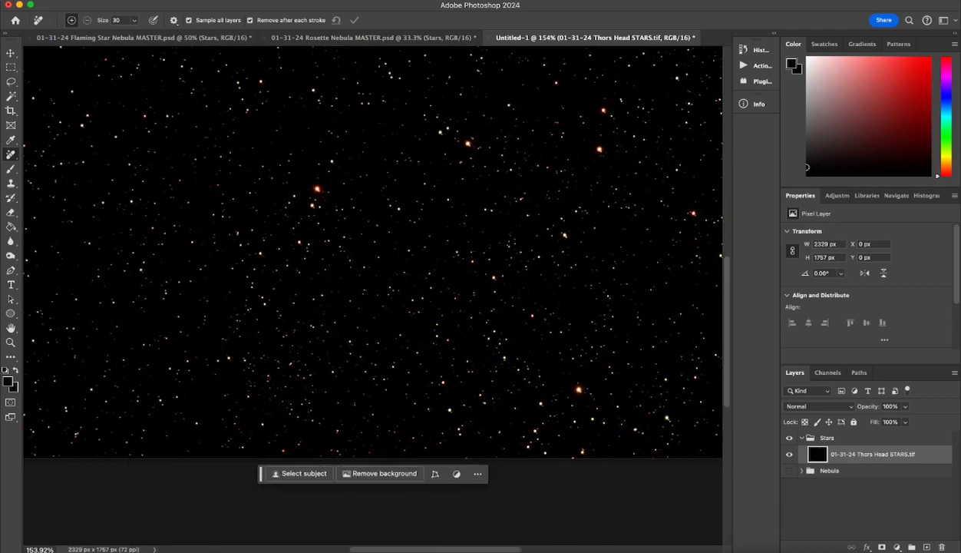
scroll(373, 295, up, 6)
scroll(372, 296, right, 4)
scroll(372, 295, up, 3)
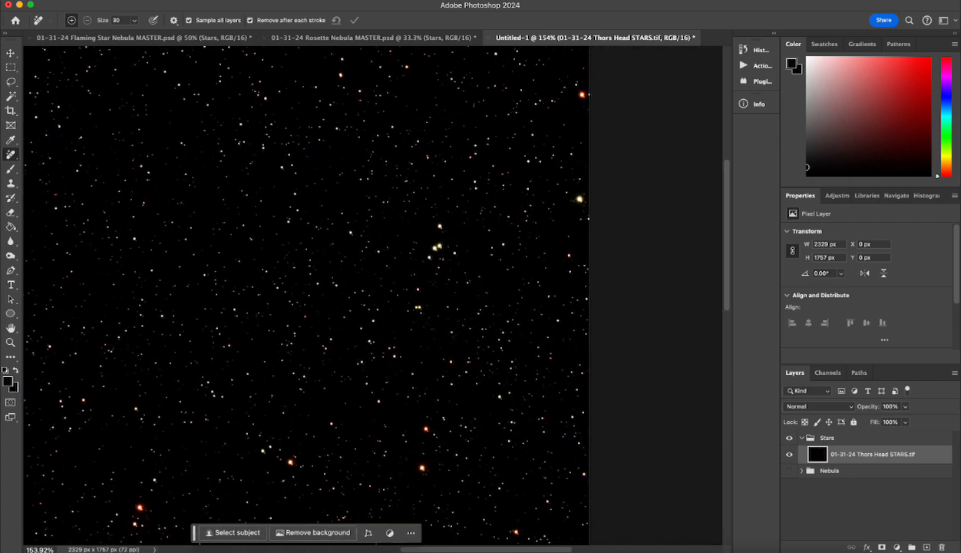
scroll(333, 295, up, 3)
scroll(333, 295, left, 2)
scroll(373, 326, left, 10)
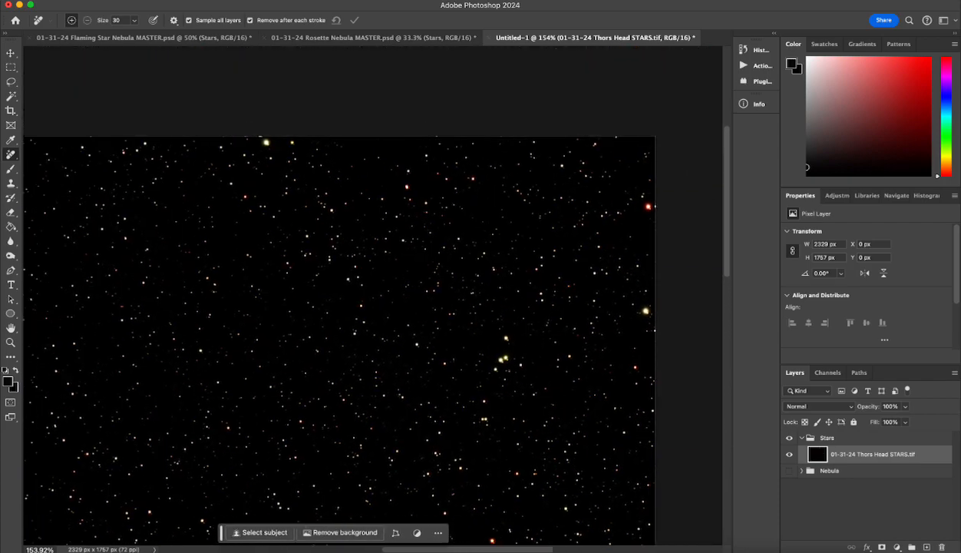
scroll(372, 326, down, 2)
scroll(419, 295, down, 4)
scroll(419, 295, left, 3)
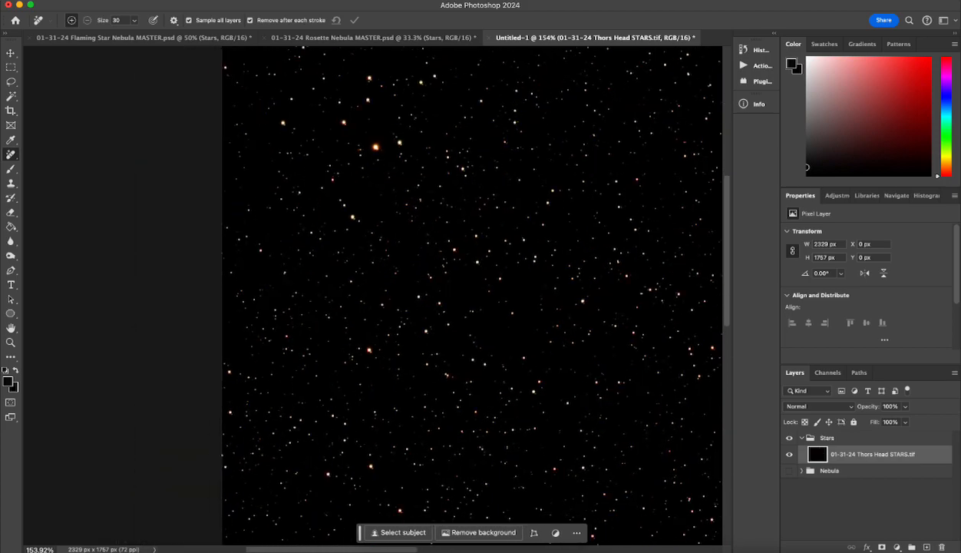
scroll(460, 307, right, 2)
scroll(461, 307, down, 4)
scroll(461, 307, left, 2)
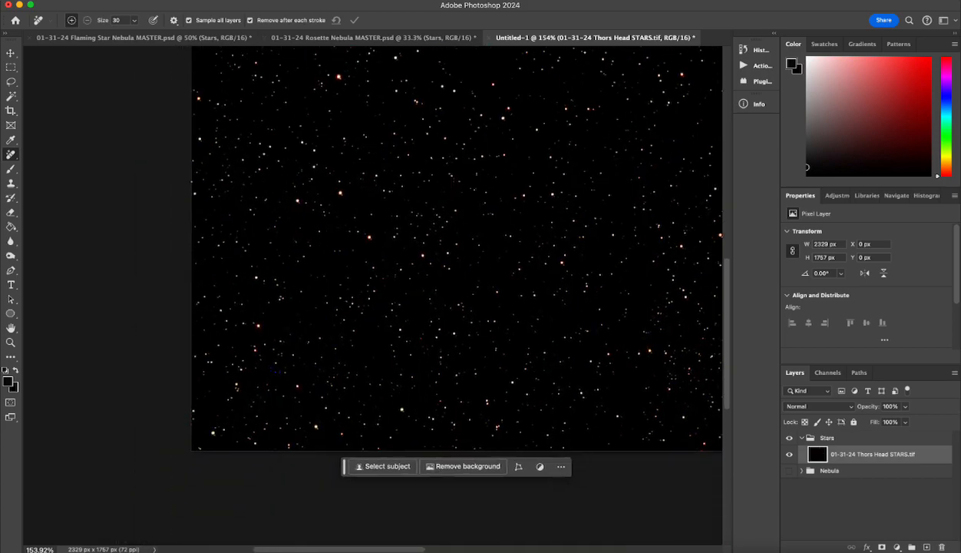
- Paint out the cluster of blue dots near the image's lower-left corner on the stars layer with the Remove tool
scroll(284, 351, up, 6)
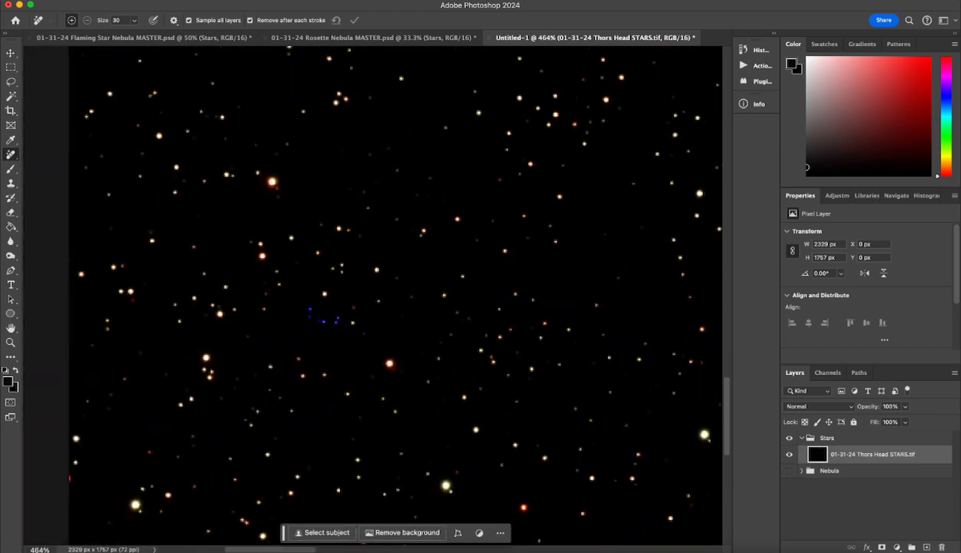
scroll(373, 296, up, 3)
drag(328, 298, 316, 298)
- Examine the stars layer along the image's lower edge and up its right side for remaining coloured artifacts
scroll(374, 296, down, 4)
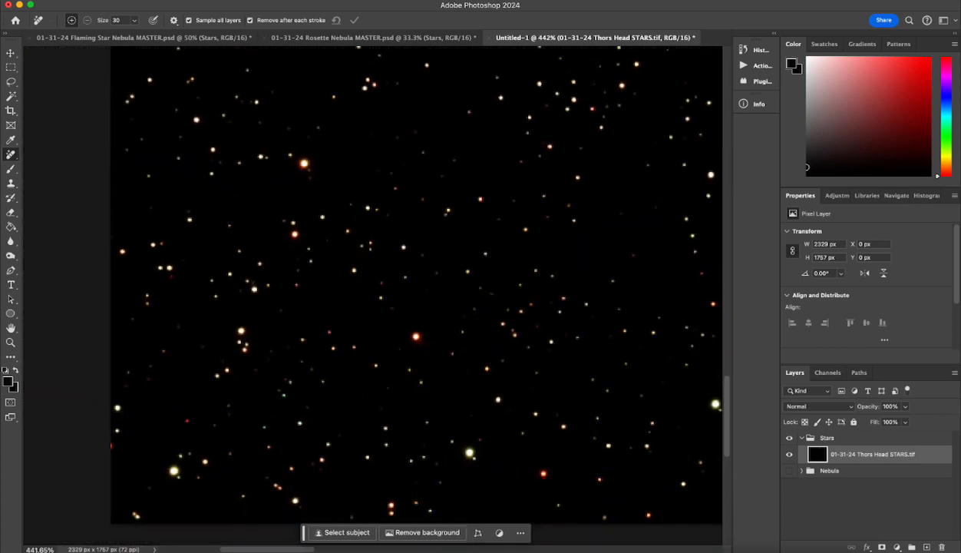
scroll(373, 296, right, 5)
scroll(373, 295, right, 8)
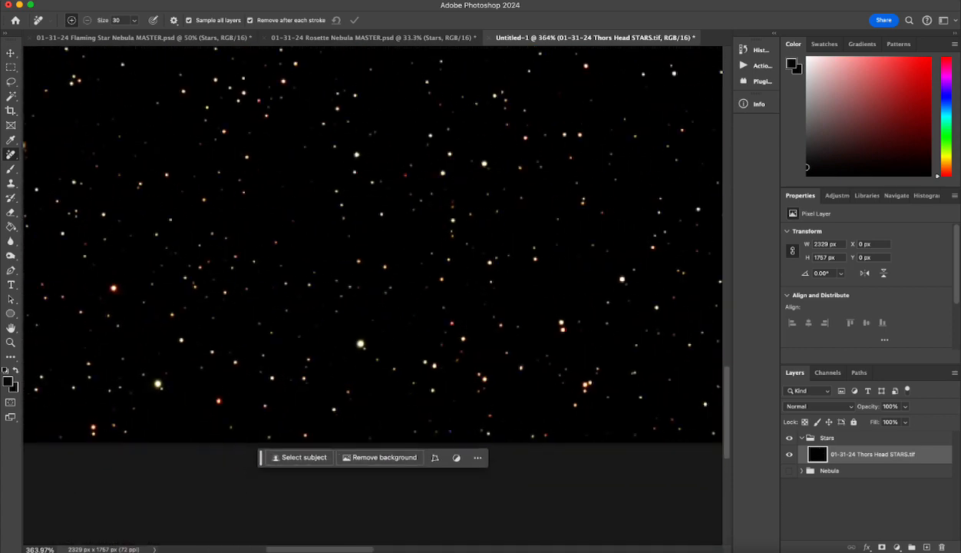
scroll(373, 296, right, 6)
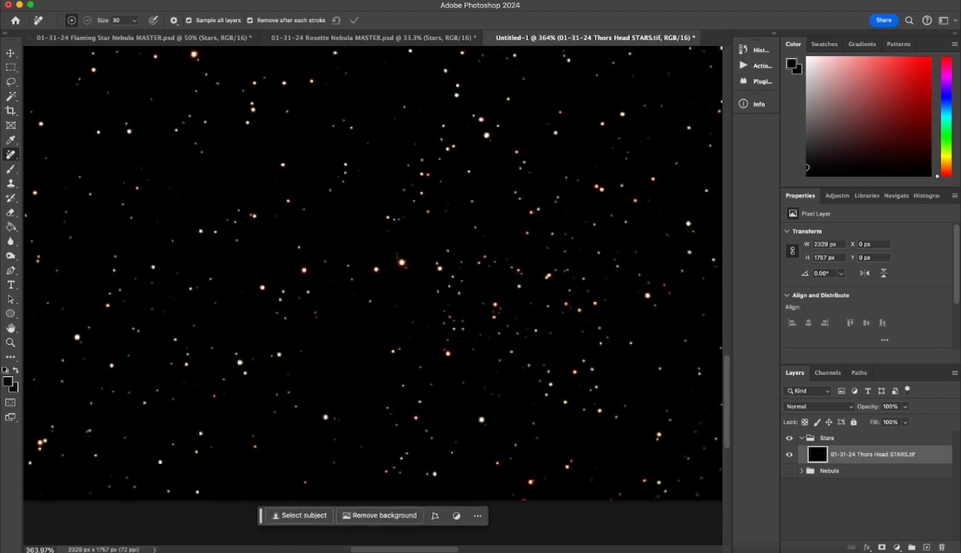
scroll(373, 296, right, 6)
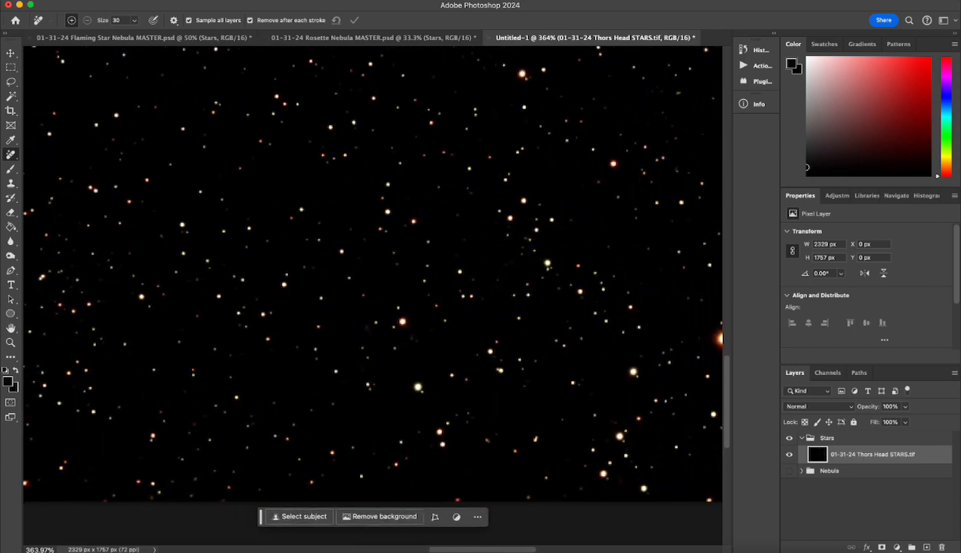
scroll(373, 295, up, 2)
scroll(373, 295, right, 6)
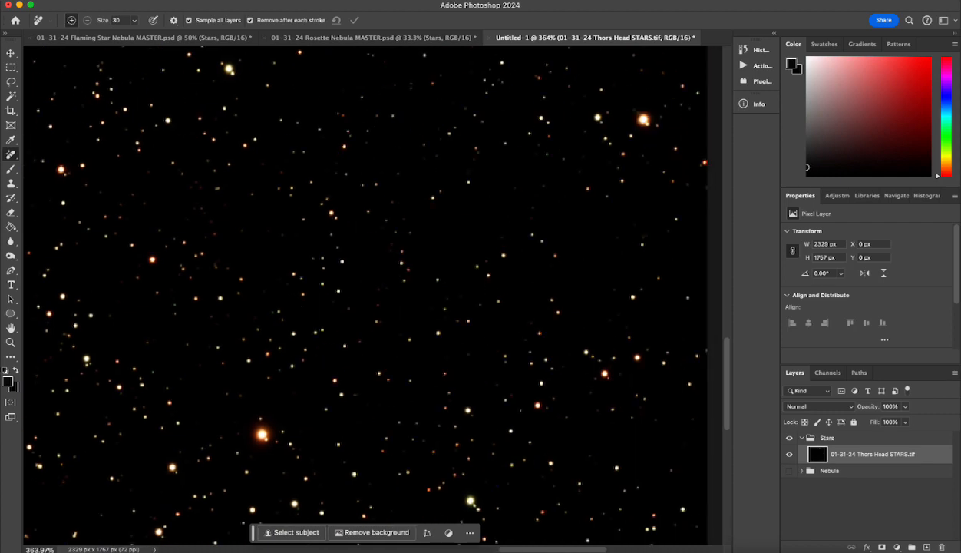
scroll(374, 296, up, 3)
scroll(373, 296, up, 5)
scroll(374, 296, left, 2)
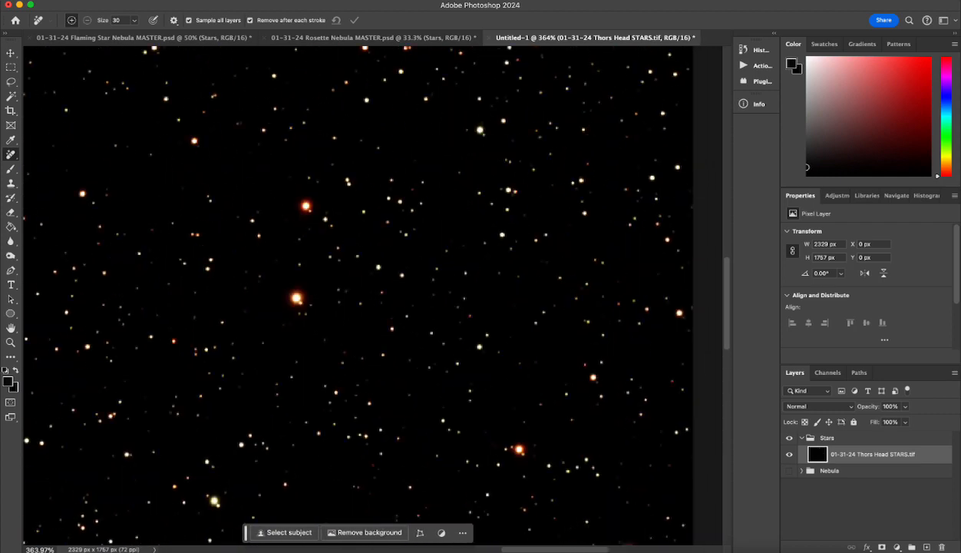
scroll(374, 295, up, 3)
scroll(373, 296, left, 2)
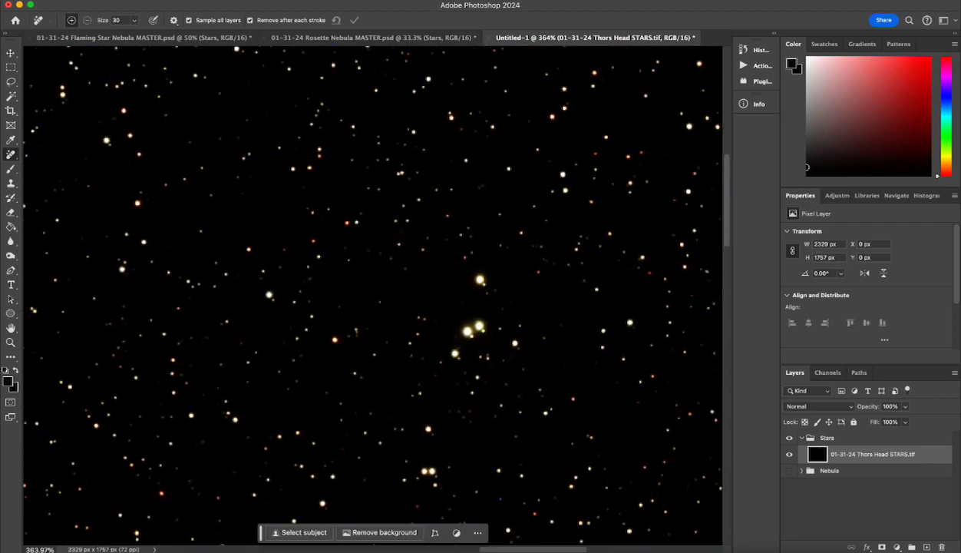
scroll(373, 295, down, 5)
scroll(373, 295, right, 1)
scroll(373, 295, down, 10)
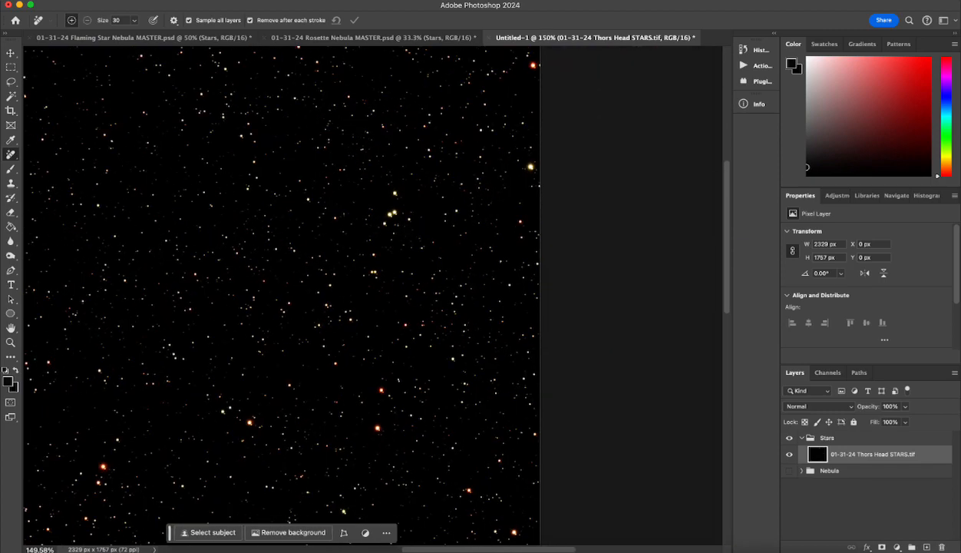
scroll(373, 296, down, 2)
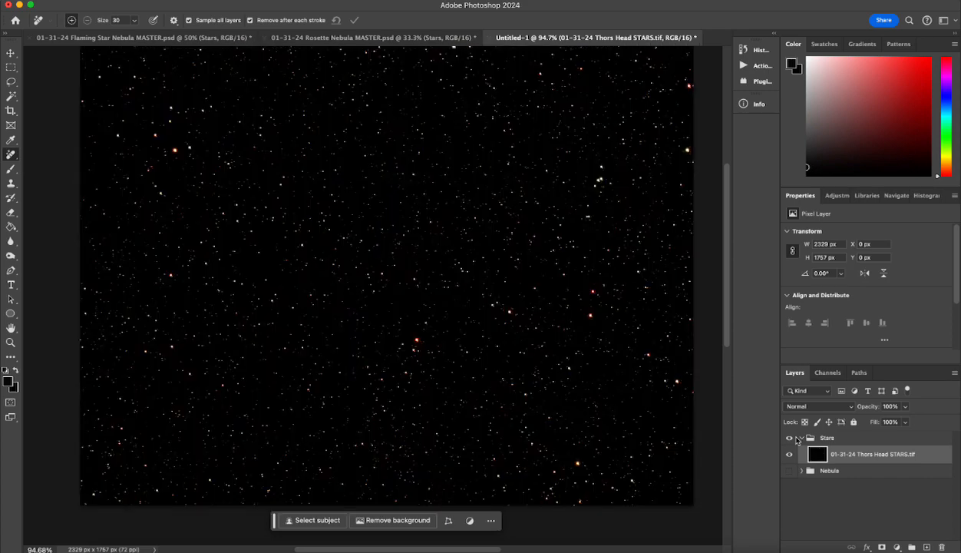
- Collapse the Stars group, make the Nebula group visible again, and lower the Stars group's opacity to 75%
click(803, 438)
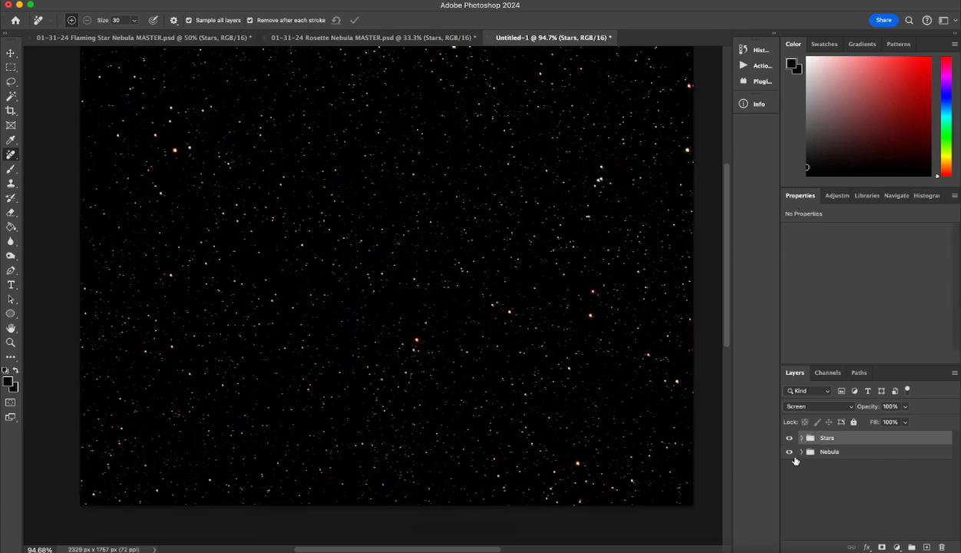
click(790, 451)
click(905, 407)
mouse_move(906, 416)
mouse_down()
mouse_move(876, 420)
mouse_move(894, 421)
mouse_up()
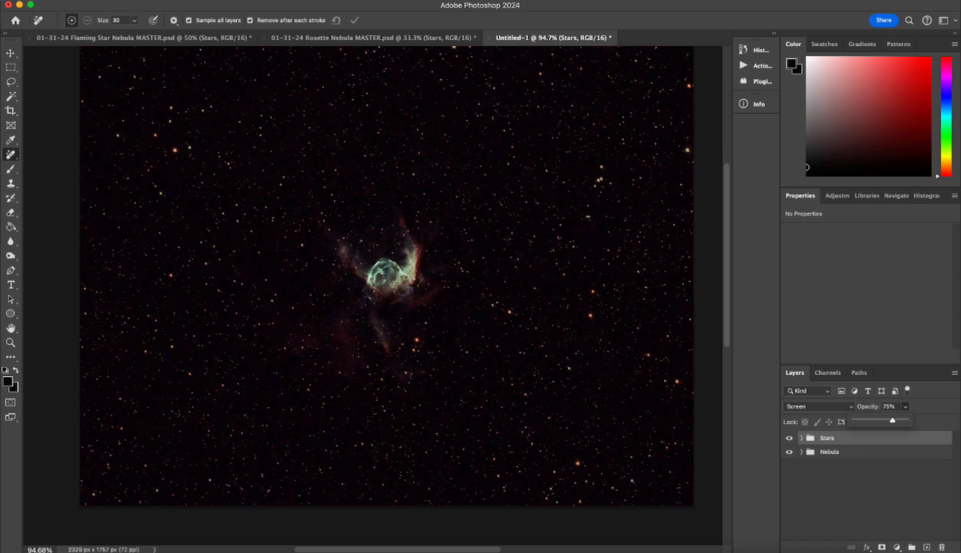
scroll(349, 290, up, 2)
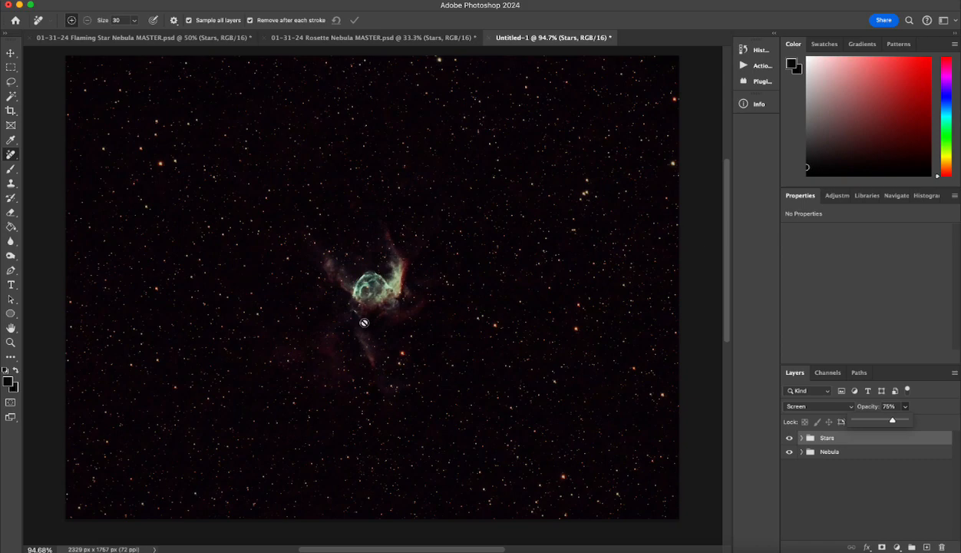
scroll(358, 316, up, 5)
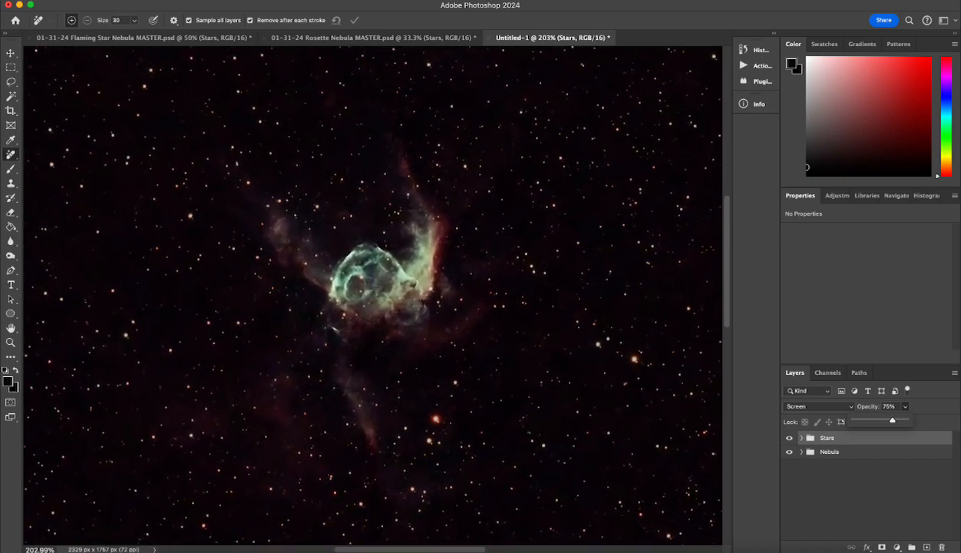
scroll(364, 318, down, 3)
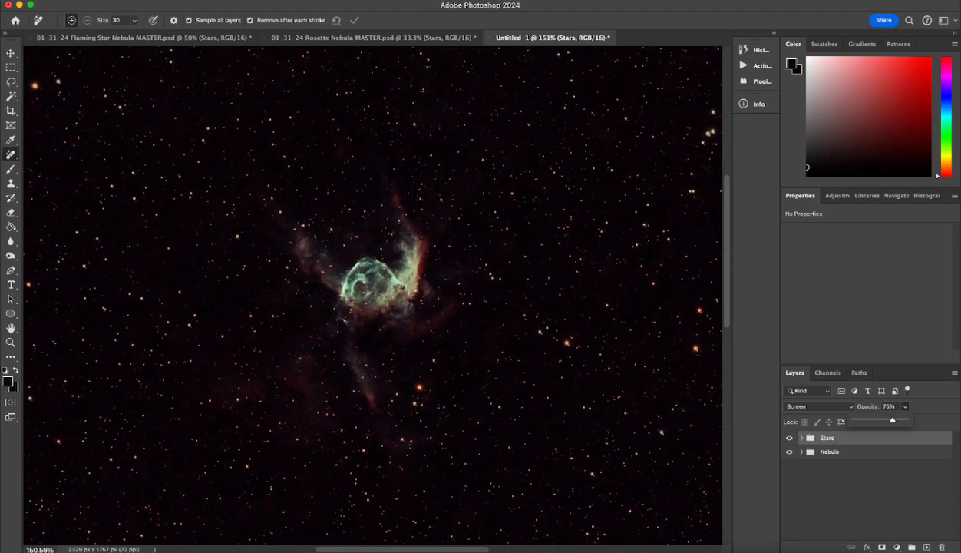
scroll(364, 317, down, 4)
scroll(368, 292, up, 1)
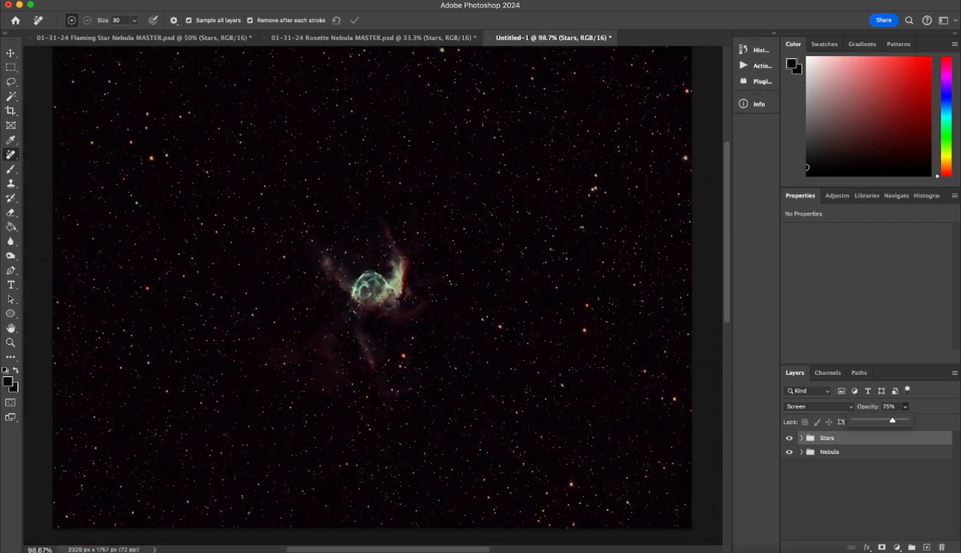